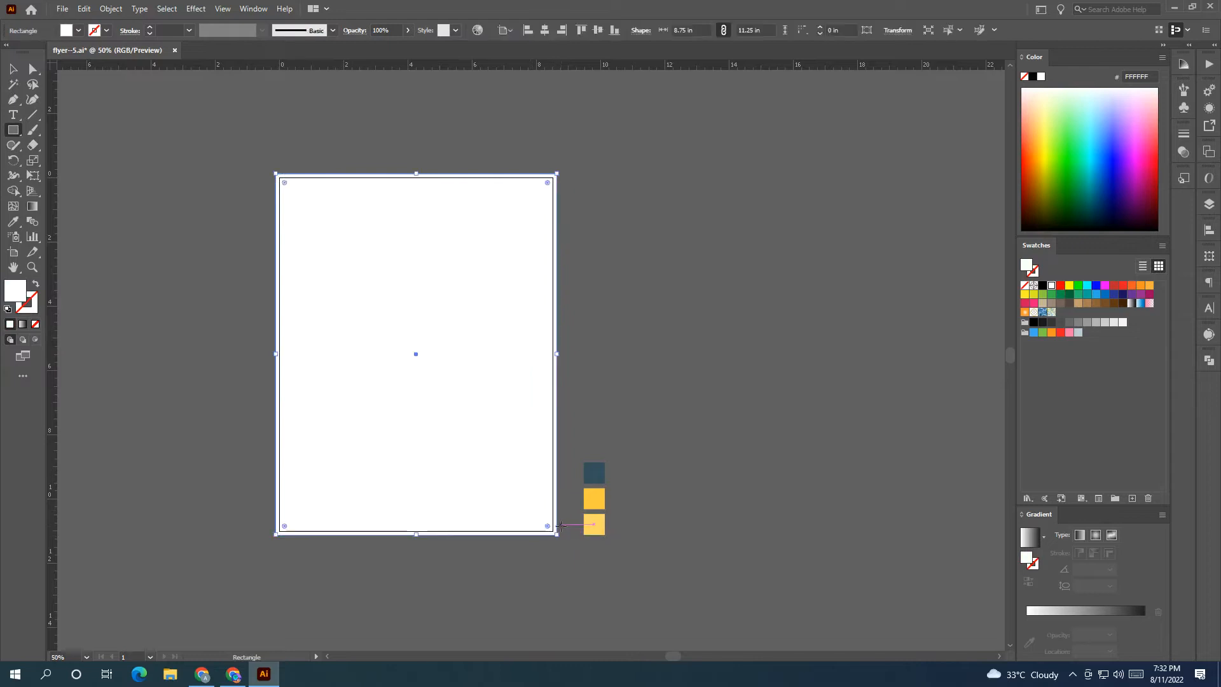
Draw a rectangle across the page's upper part, about 11.4 by 6.1 in, tilted so it slopes down to the right.
click(16, 70)
click(136, 185)
scroll(136, 191, right, 3)
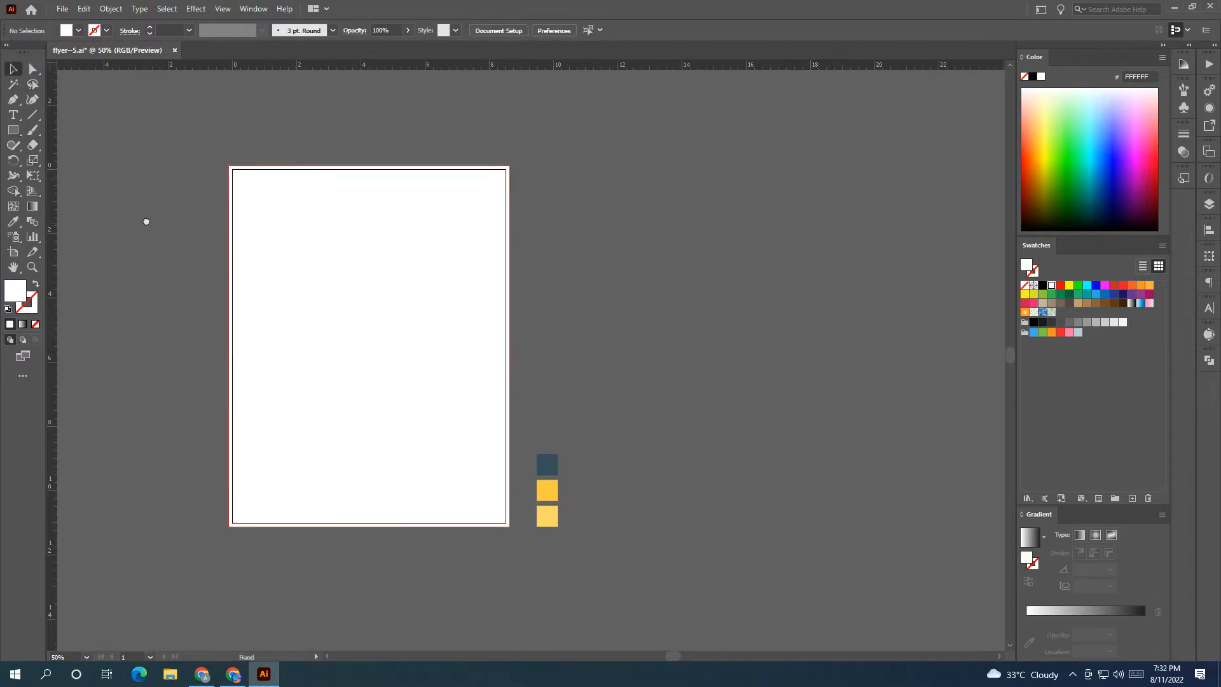
key(m)
mouse_move(156, 182)
mouse_down()
mouse_move(462, 317)
mouse_move(521, 316)
mouse_up()
click(14, 70)
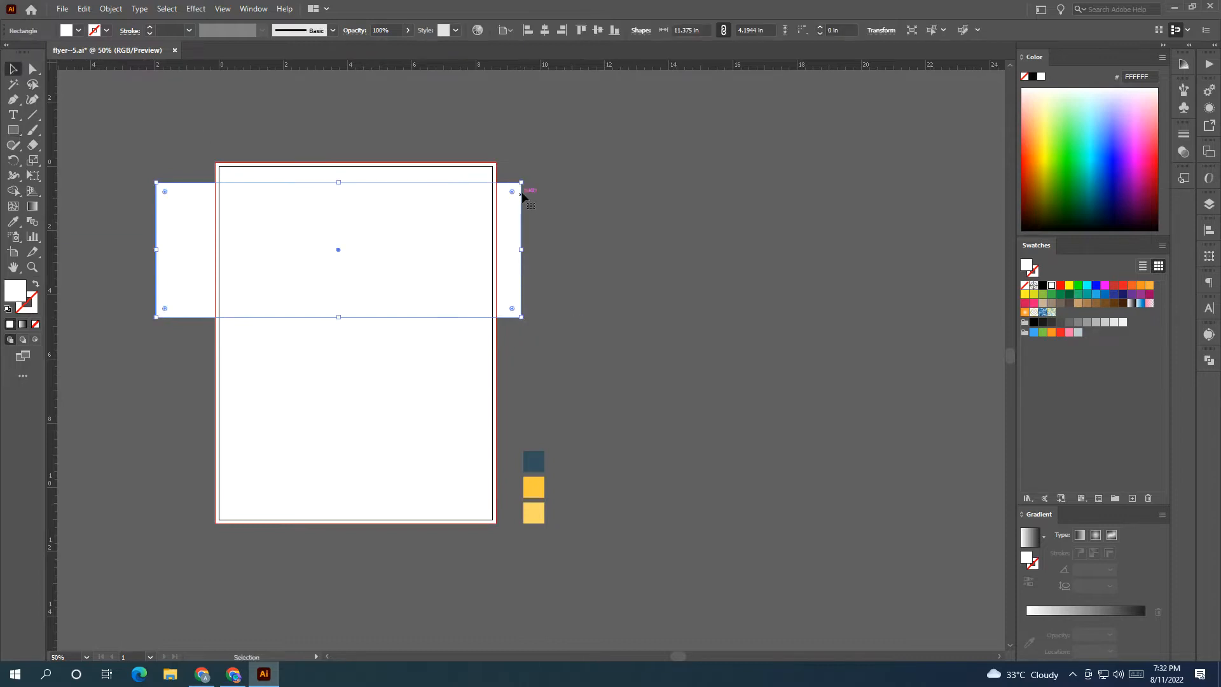
drag(525, 182, 455, 259)
drag(406, 189, 474, 137)
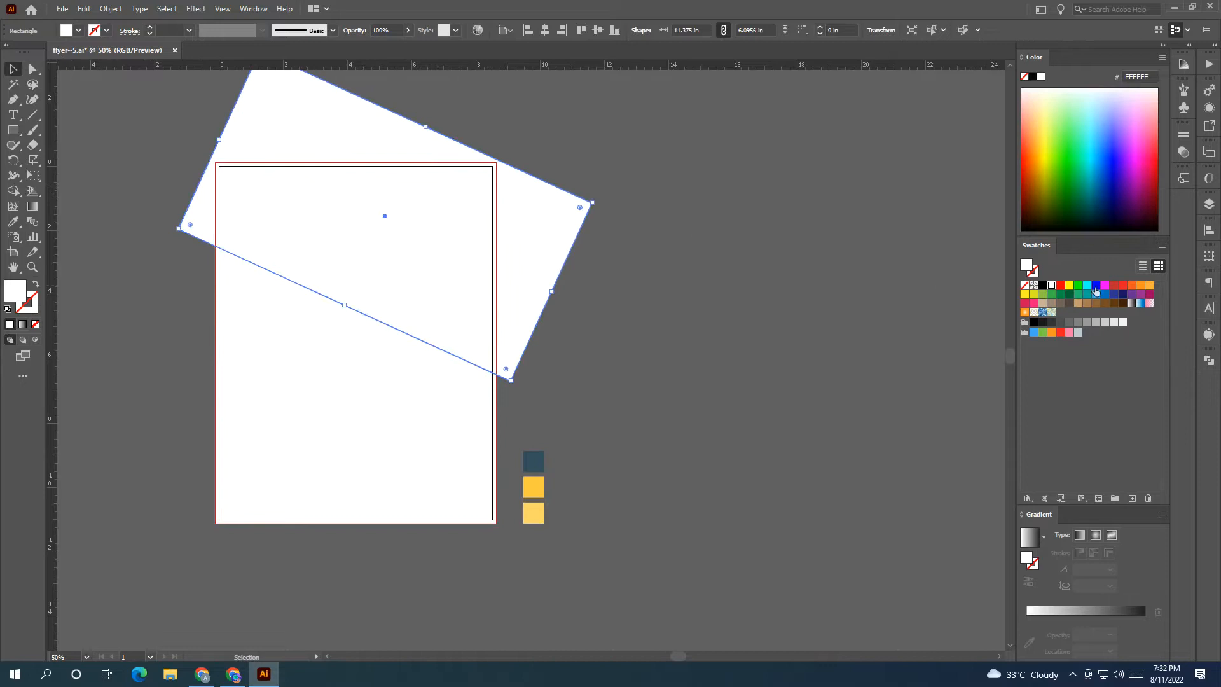
Fill the tilted rectangle with green and shift it slightly upward over the page.
click(1051, 294)
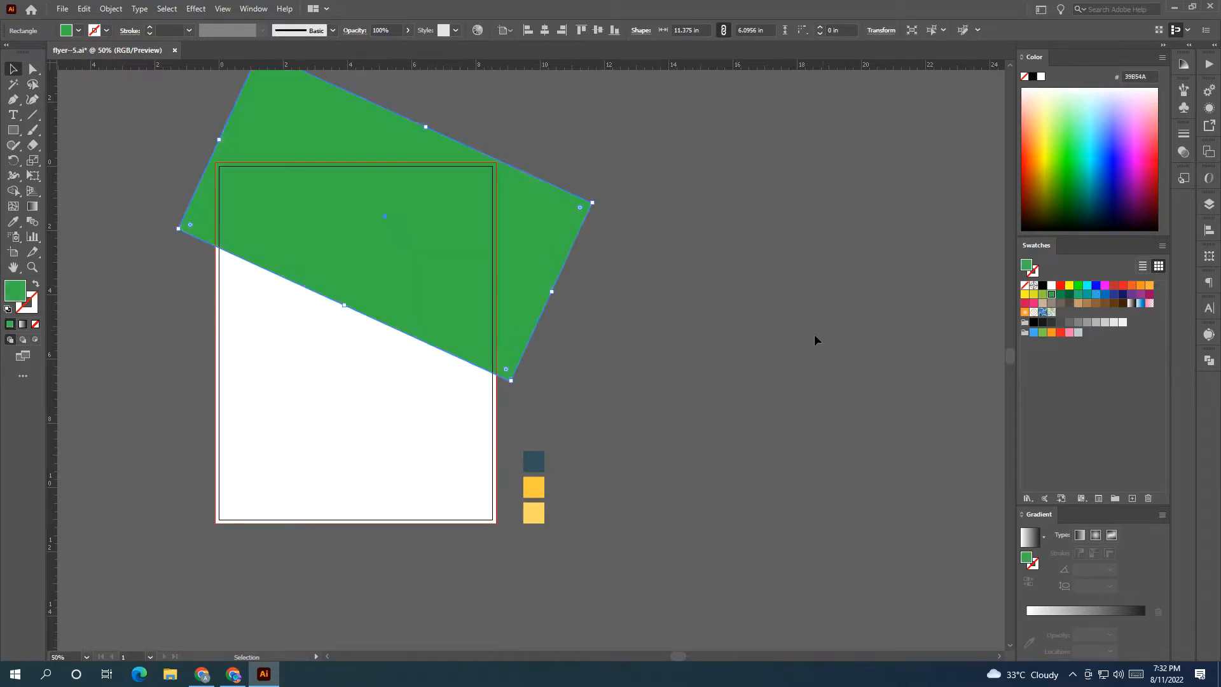
click(816, 341)
drag(498, 321, 491, 292)
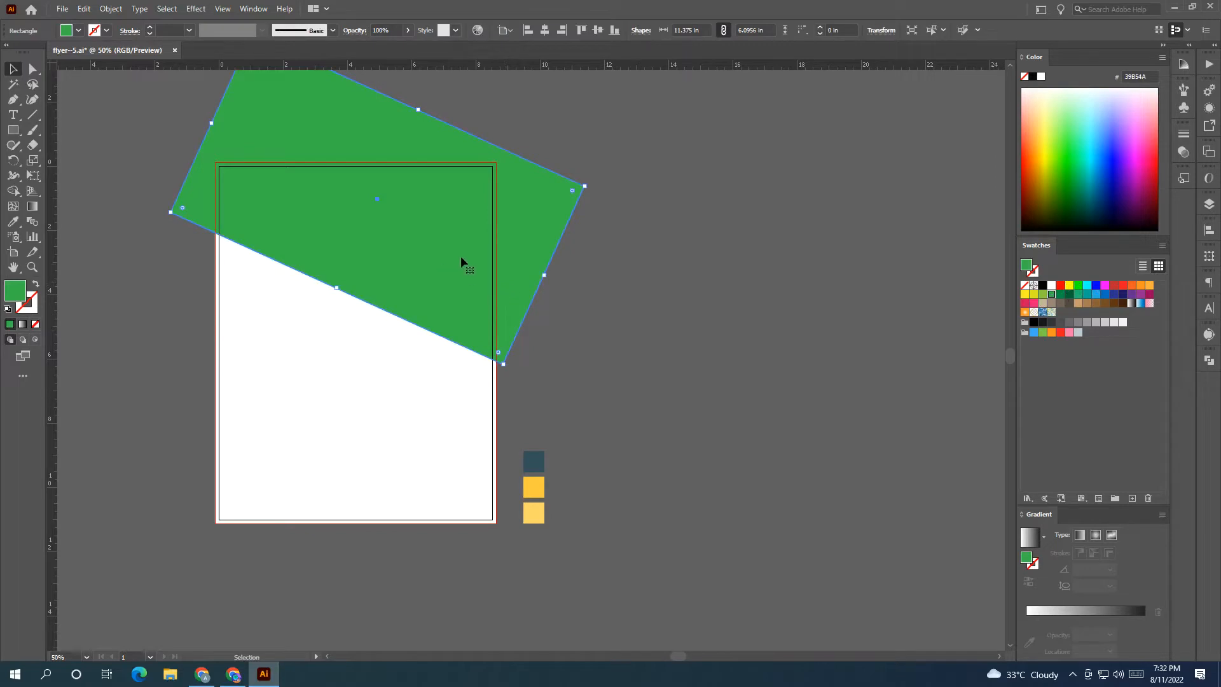
drag(542, 224, 539, 234)
Trim the green shape's parts outside the page outline with the Shape Builder.
scroll(581, 349, up, 2)
click(314, 219)
shift+click(309, 171)
click(13, 190)
alt+click(270, 174)
key(v)
click(277, 152)
scroll(290, 156, down, 1)
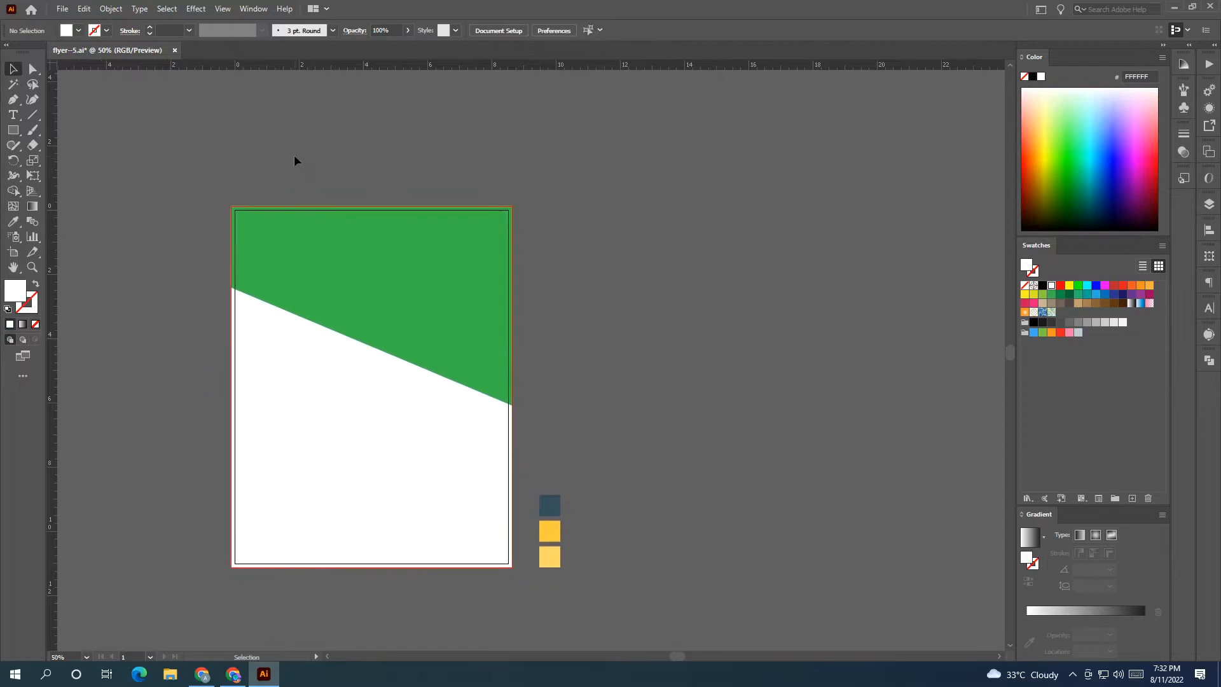
Draw a white rectangle about 4.4 by 6.9 in, from the page's bottom-right corner up to the green edge's midpoint.
click(13, 130)
drag(511, 567, 372, 346)
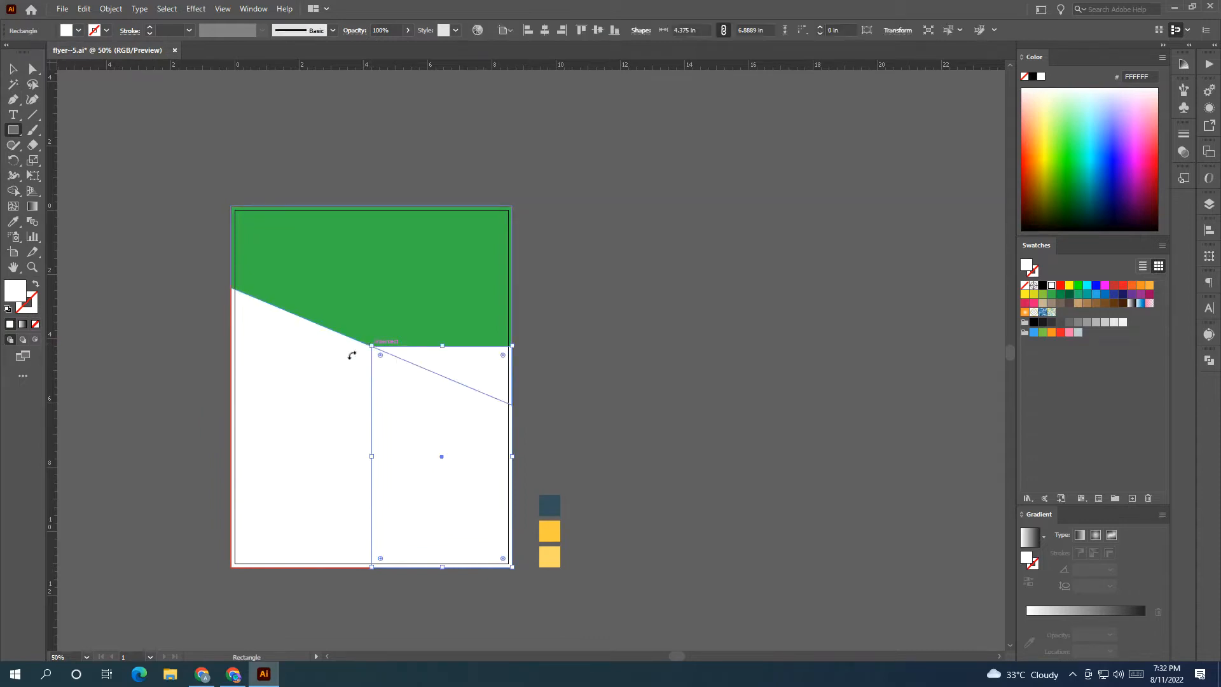
click(13, 68)
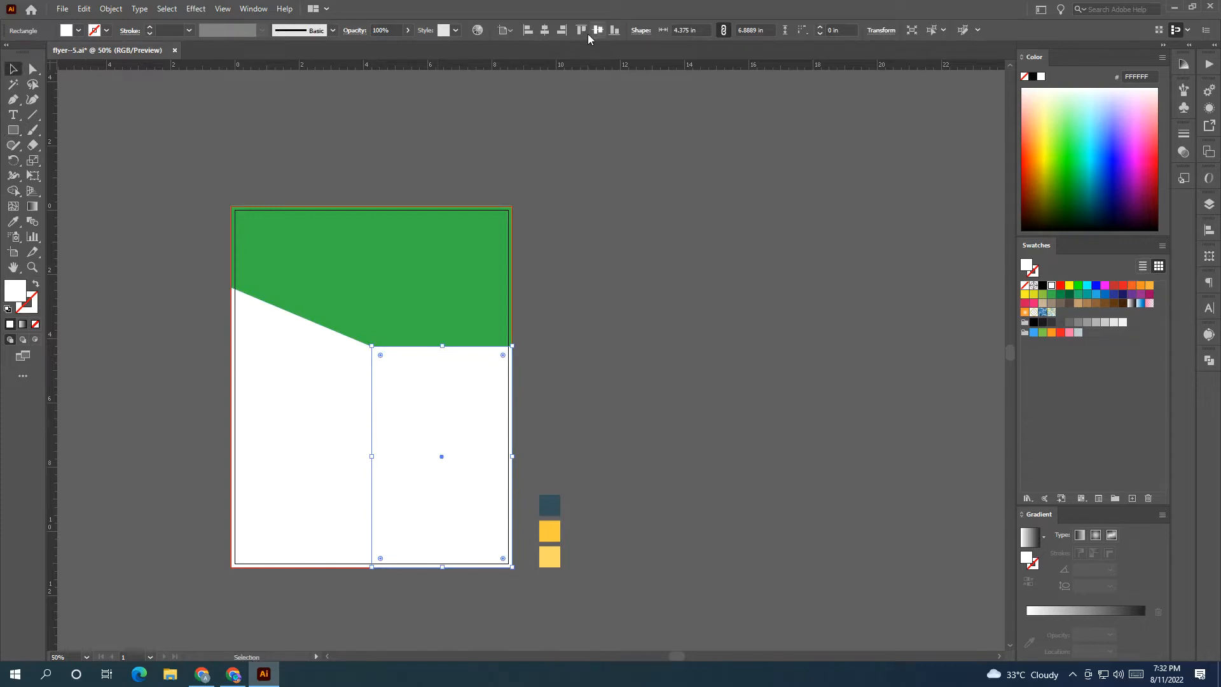
Try to align the new rectangle to the artboard's right edge.
click(564, 32)
click(571, 167)
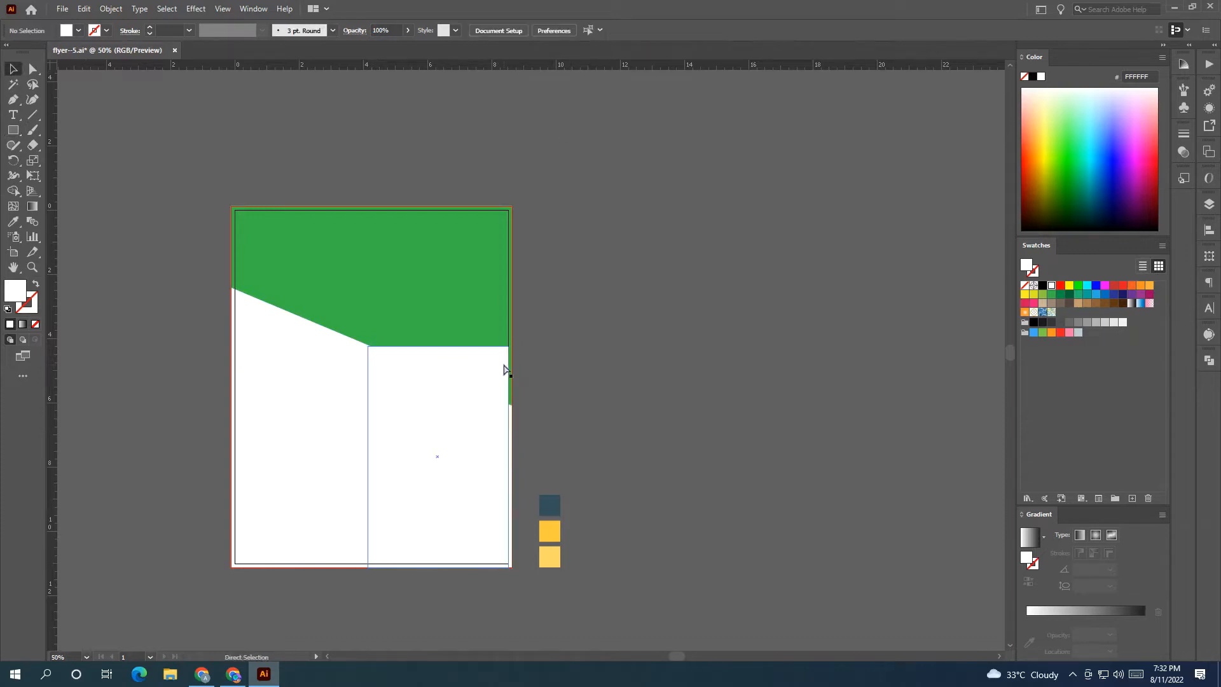
click(504, 369)
click(555, 399)
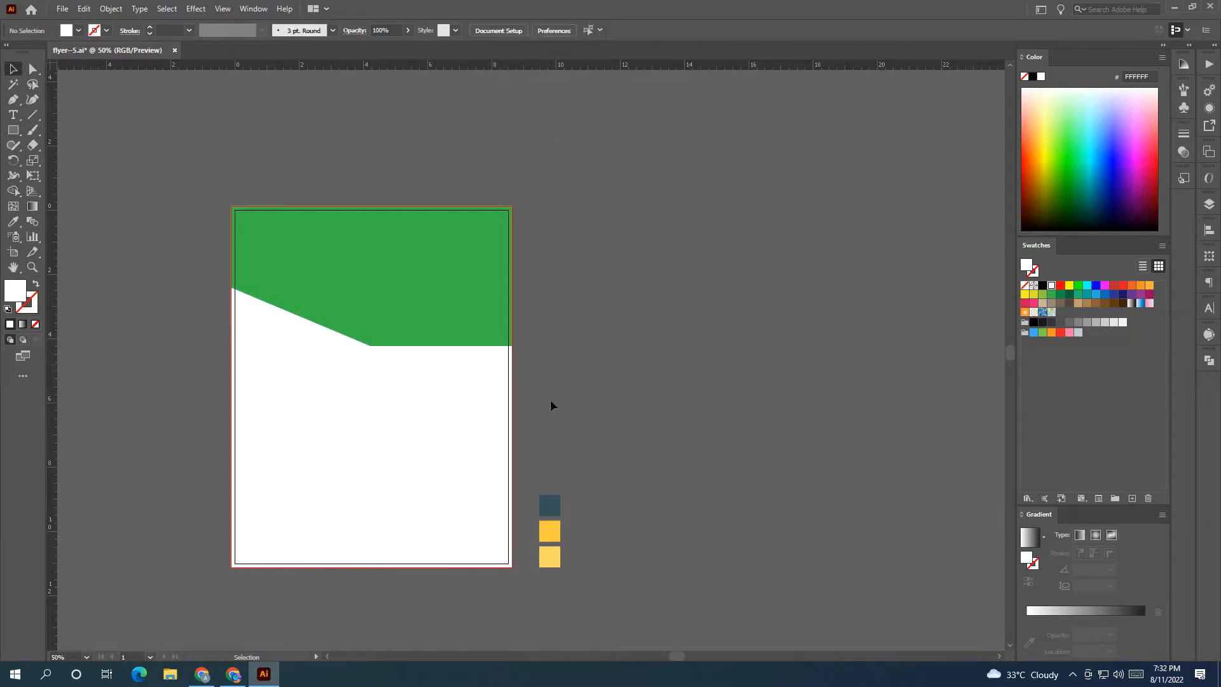
Fill the rectangle with the dark blue sample colour and lower its top-right corner to the end of the green shape's slanted edge.
click(472, 418)
click(10, 222)
click(550, 504)
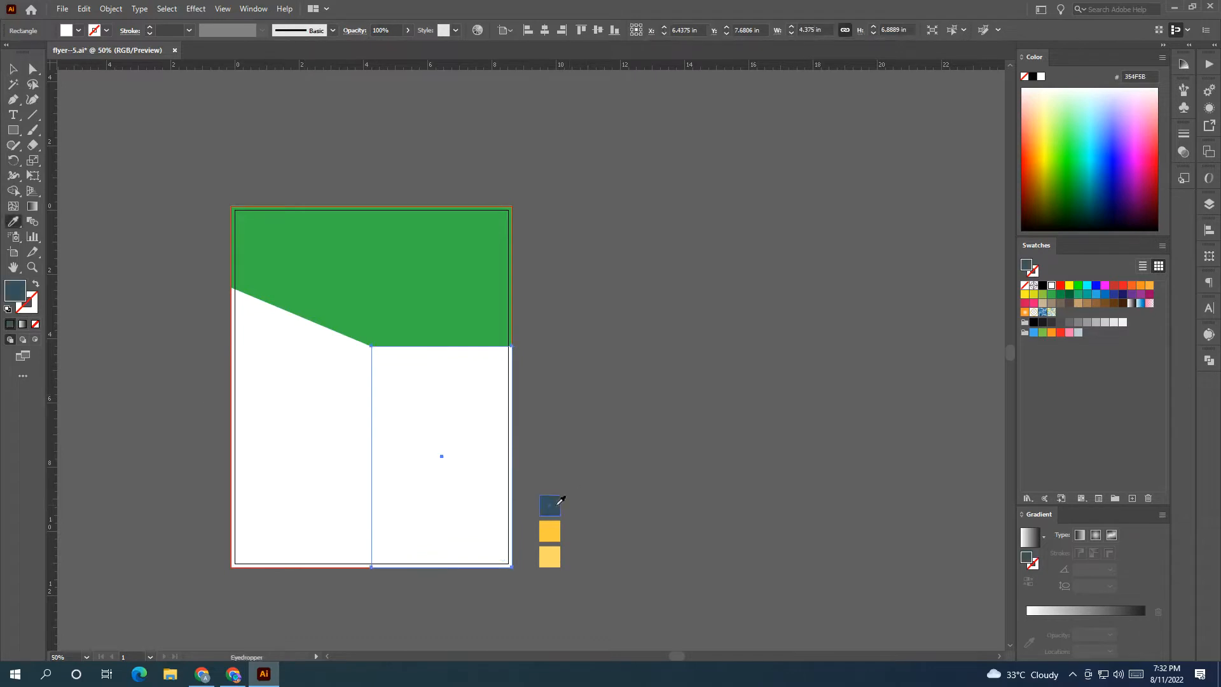
click(33, 68)
drag(511, 348, 515, 406)
click(622, 415)
Raise the two upper corners of the dark blue shape together so its slanted edge overlaps the green area.
click(474, 407)
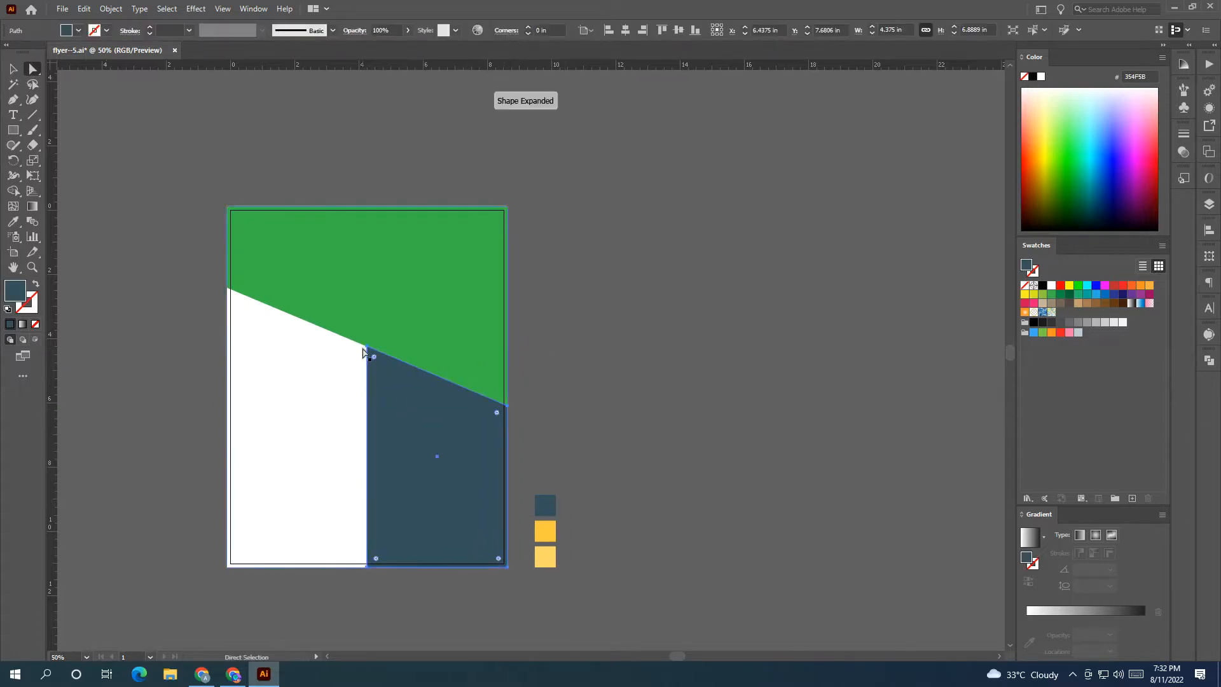
click(367, 347)
drag(508, 411, 602, 387)
click(565, 397)
key(space)
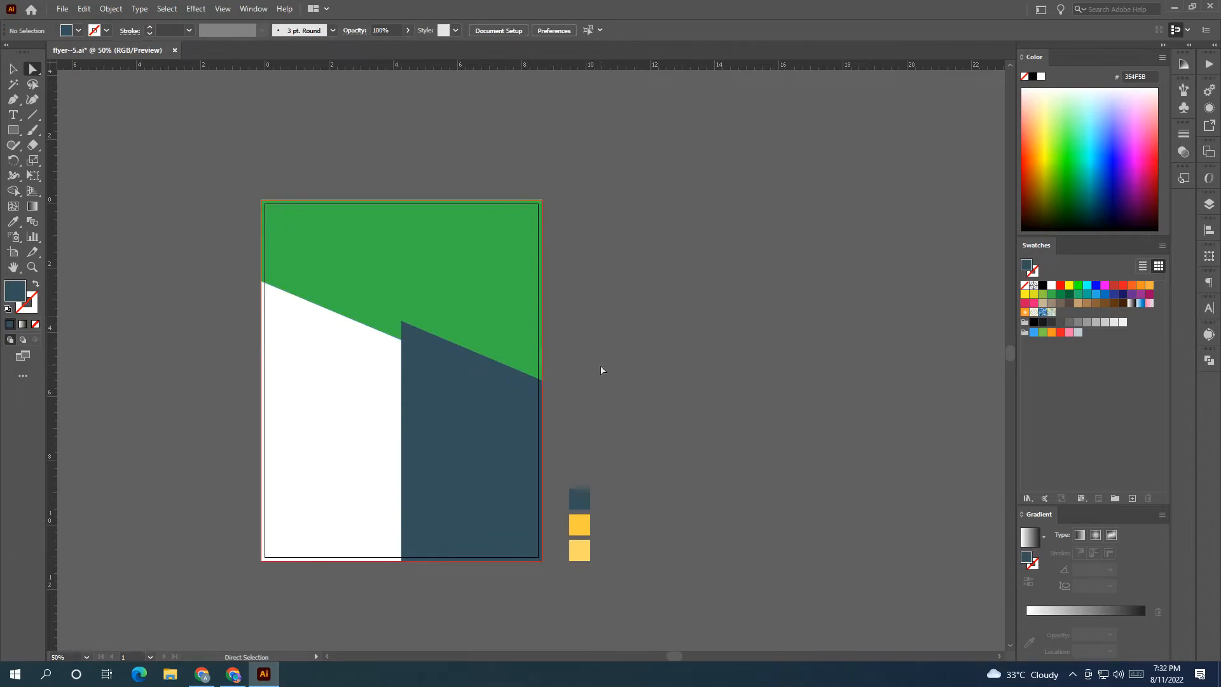
mouse_move(600, 365)
mouse_down()
mouse_move(630, 401)
mouse_move(609, 361)
mouse_up()
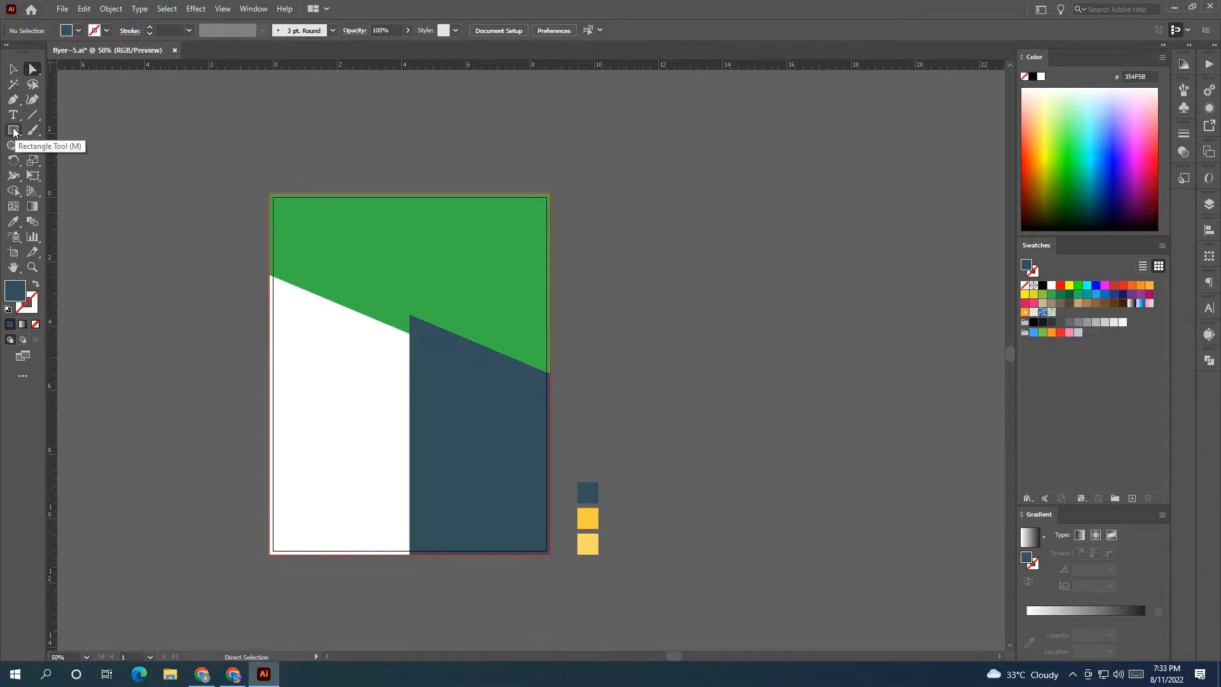
Lower the green shape's bottom-left corner and the dark blue shape's top-left corner together to flatten both slopes.
click(14, 99)
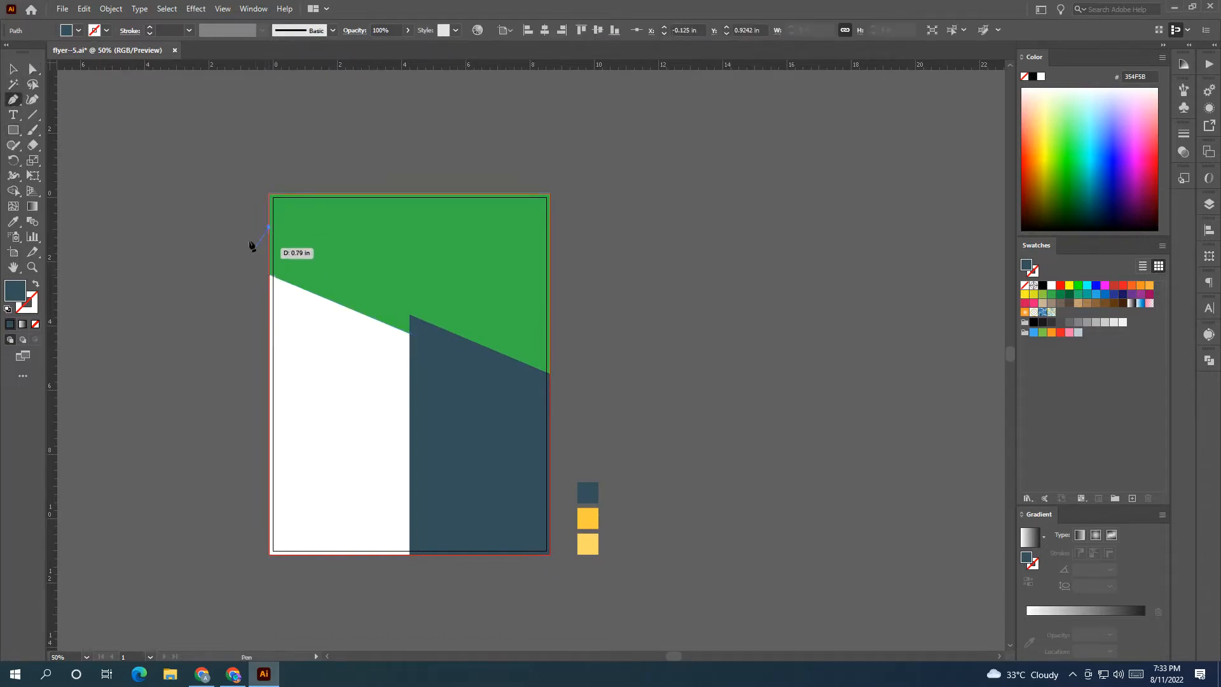
click(14, 69)
click(272, 280)
ctrl+click(270, 276)
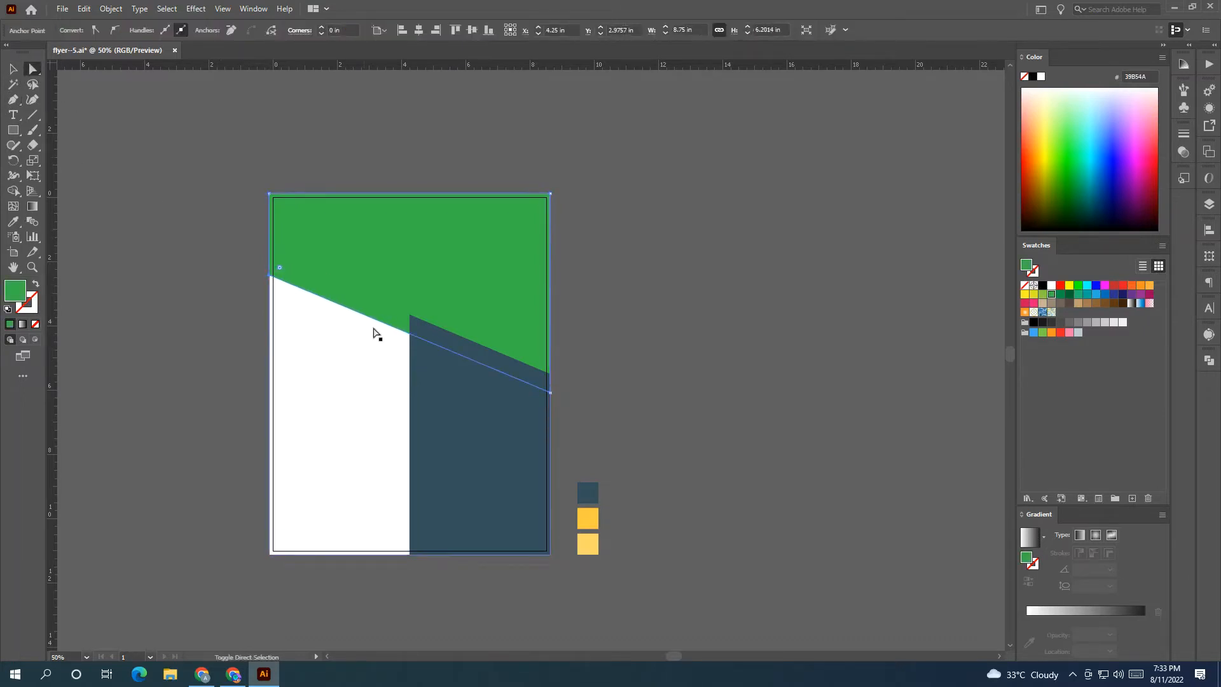
shift+click(409, 316)
key(Down)
key(Down)
key(Down)
key(Down)
key(Down)
key(Down)
key(Down)
key(Down)
key(Down)
key(Down)
key(Down)
key(Down)
key(Down)
key(Down)
key(Down)
key(Down)
key(Down)
key(Down)
key(Down)
key(Down)
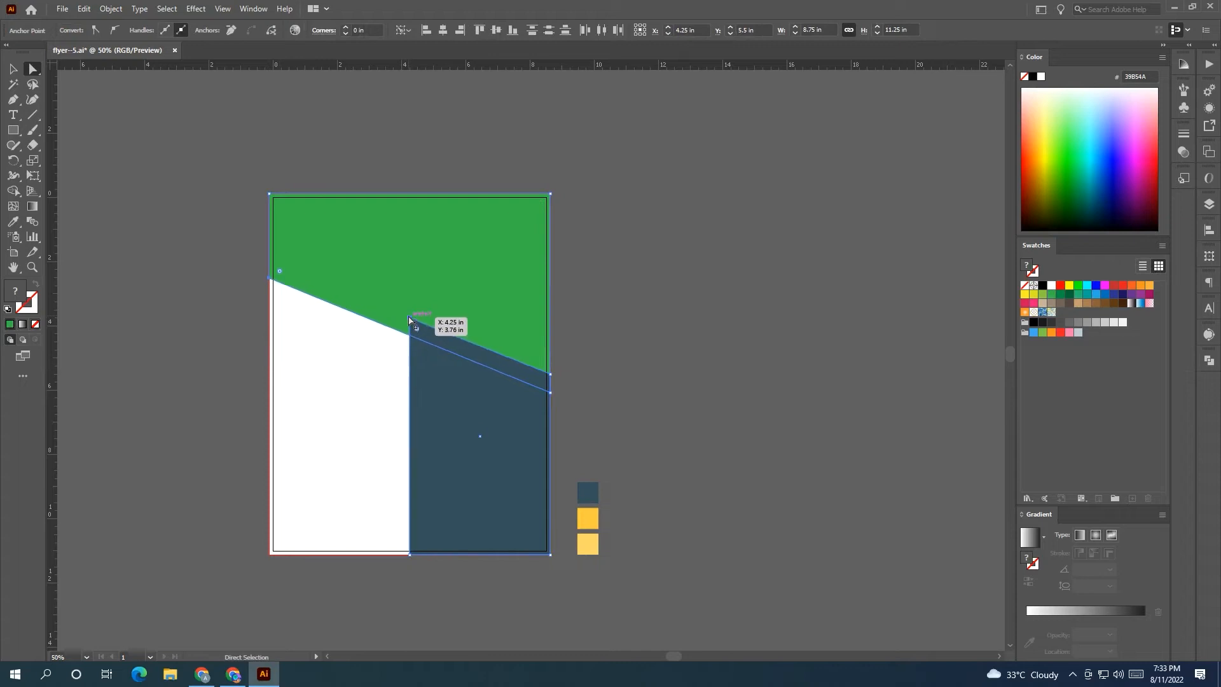
key(Down)
key(Down)
key(Down)
key(Down)
key(Down)
key(Down)
key(Down)
key(Down)
key(Down)
key(Down)
key(Down)
key(Down)
key(Down)
key(Down)
key(Down)
key(Down)
key(Down)
key(Down)
key(Down)
key(Down)
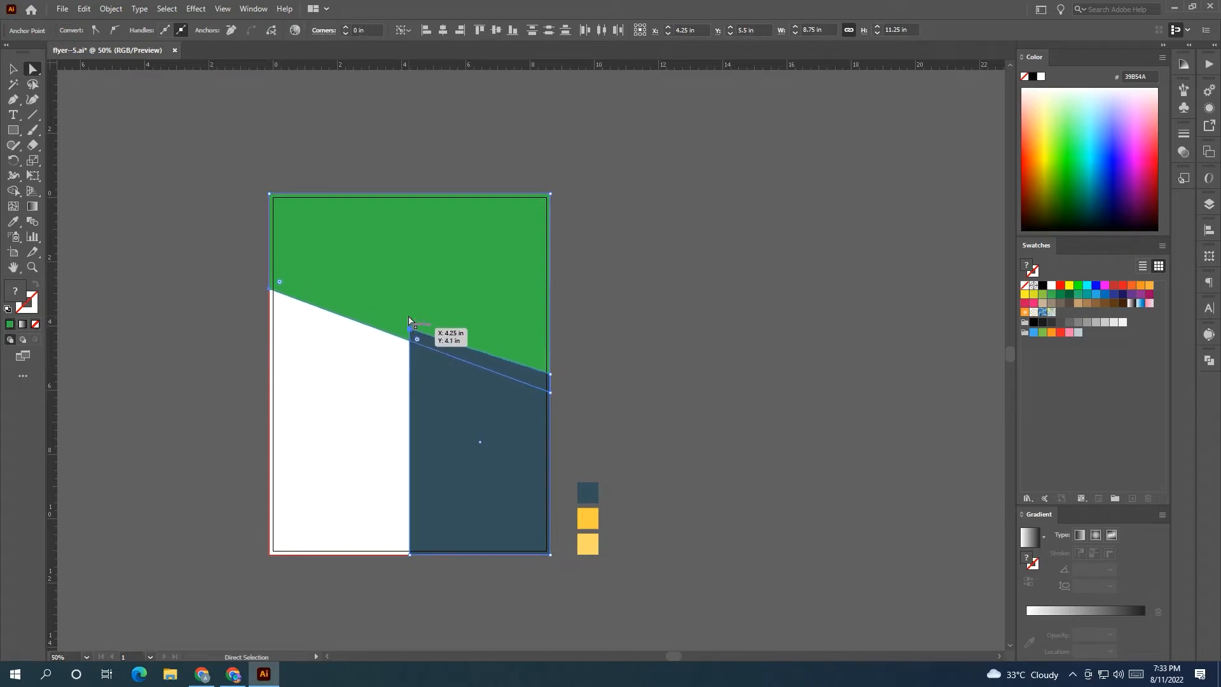
drag(410, 341, 409, 328)
click(585, 363)
mouse_move(560, 357)
mouse_down()
mouse_move(518, 346)
mouse_move(573, 348)
mouse_up()
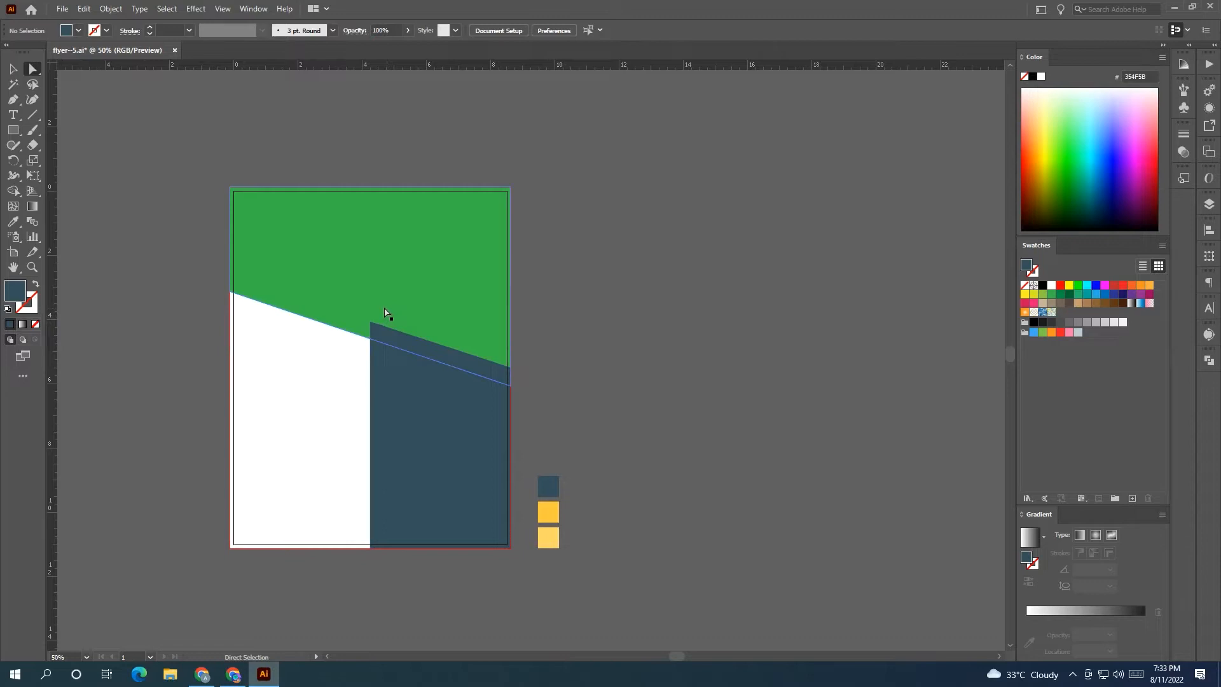
Lower both bottom corners of the green shape slightly so its slanted edge sits further down the page.
drag(377, 290, 344, 289)
click(324, 308)
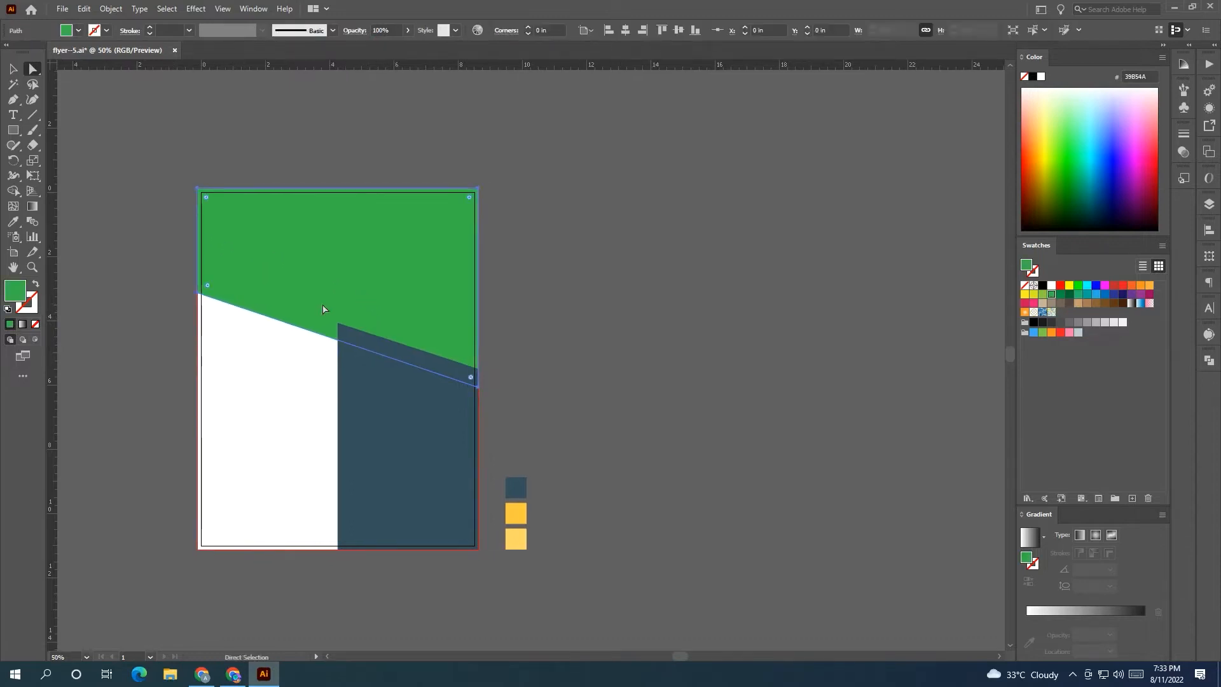
click(198, 293)
drag(478, 387, 479, 396)
click(339, 328)
click(572, 371)
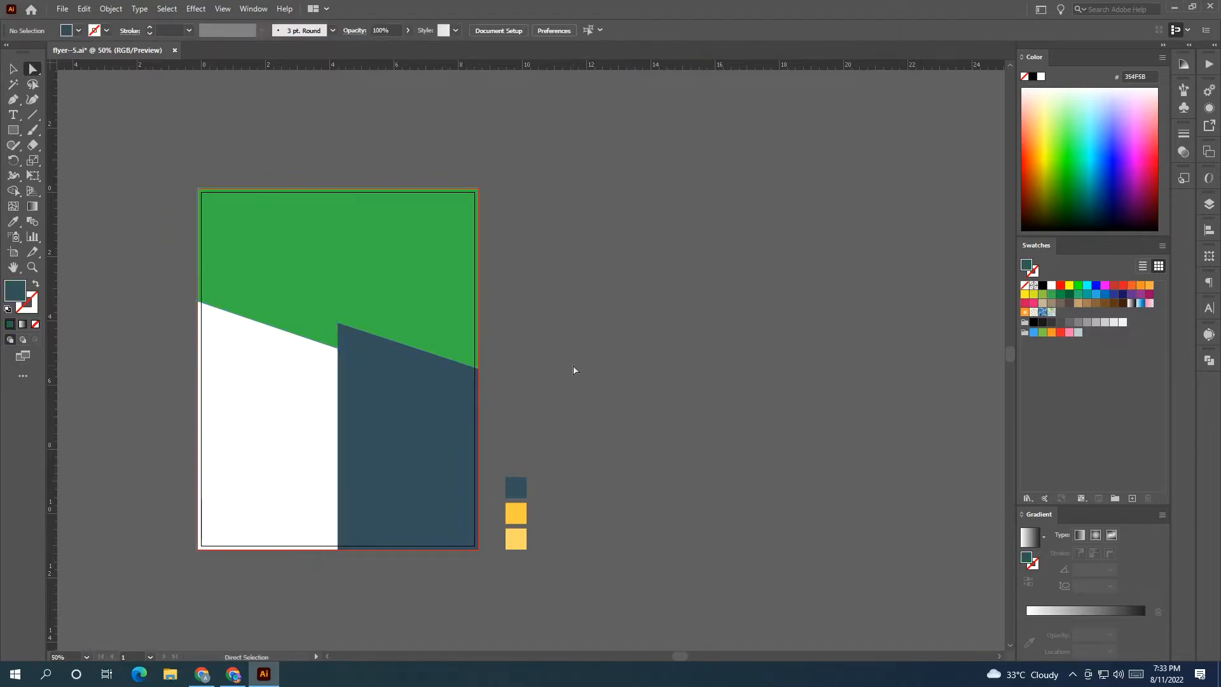
drag(573, 370, 550, 368)
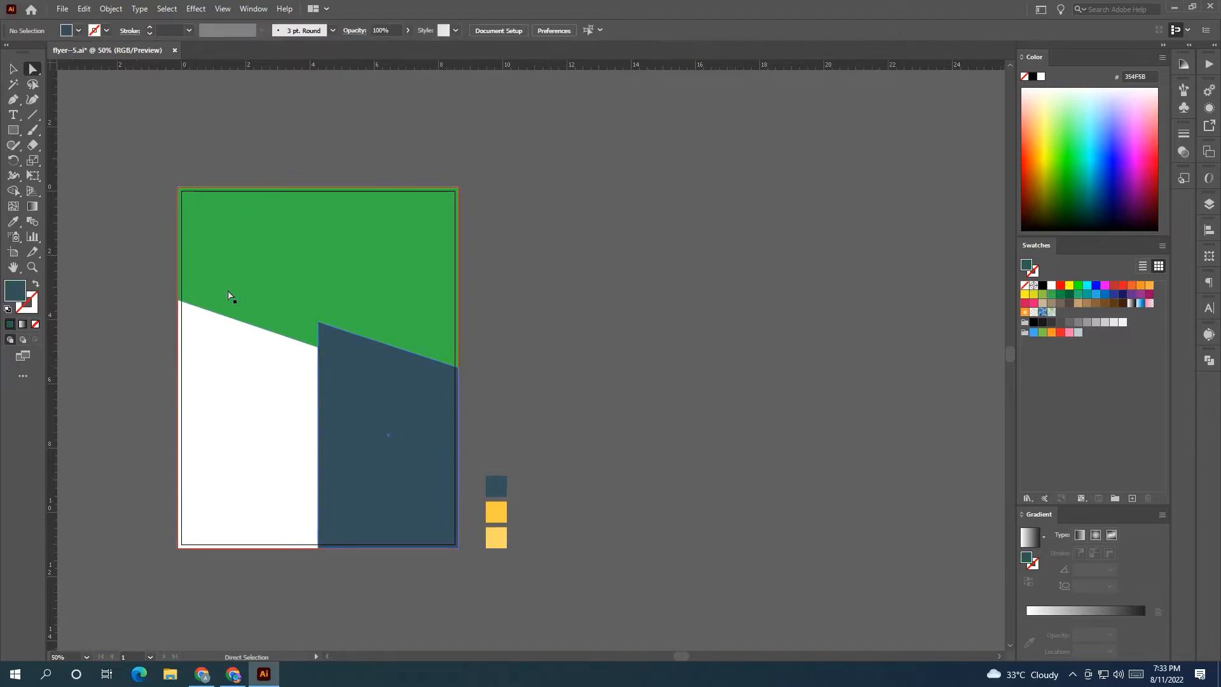
Draw a slanted four-sided band over the green shape's left half, from the page's left edge to the dark blue shape.
click(13, 99)
click(178, 236)
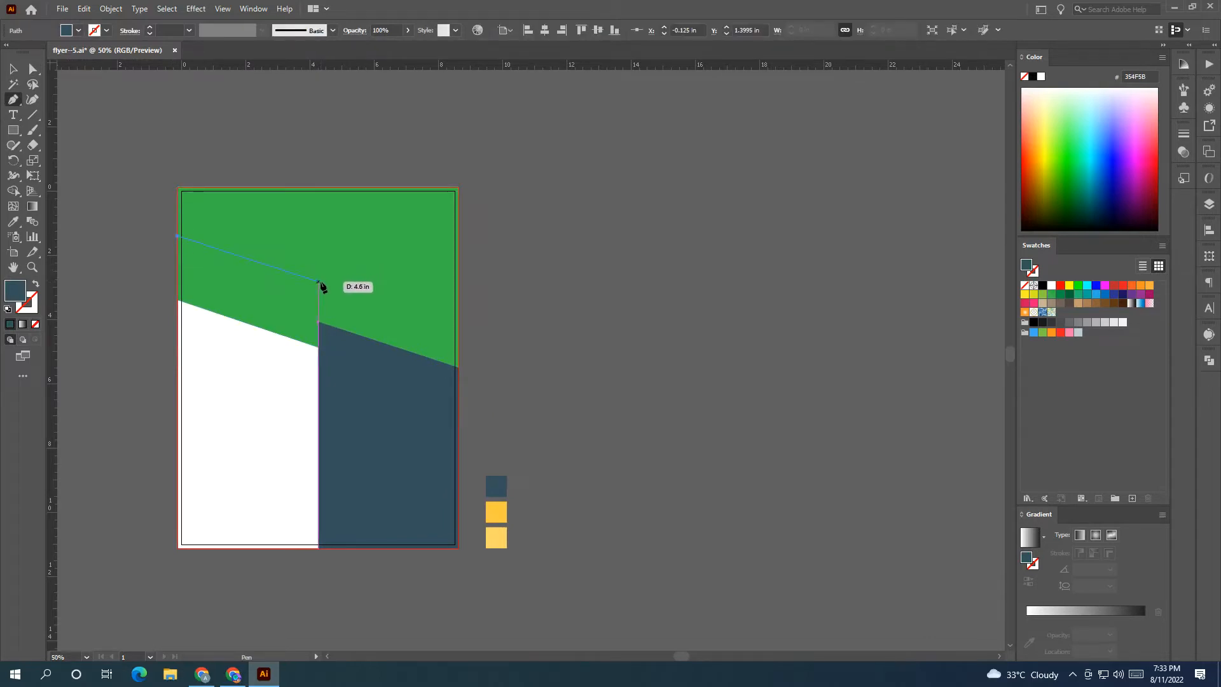
click(319, 281)
click(319, 346)
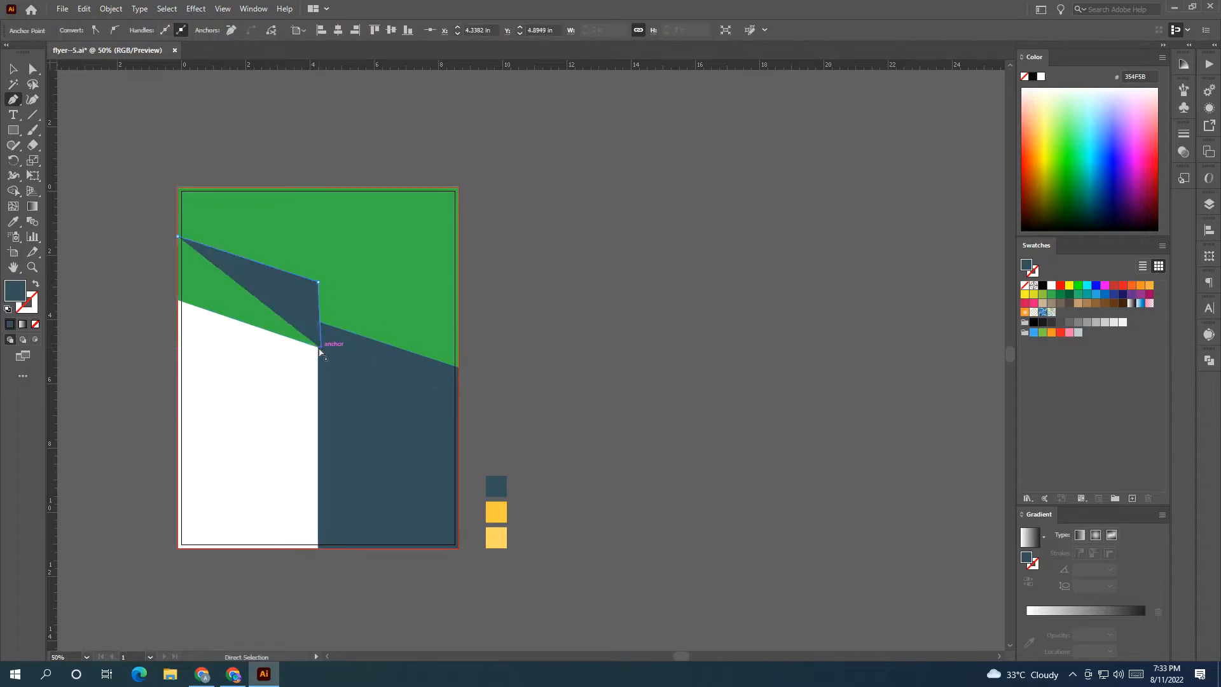
click(178, 300)
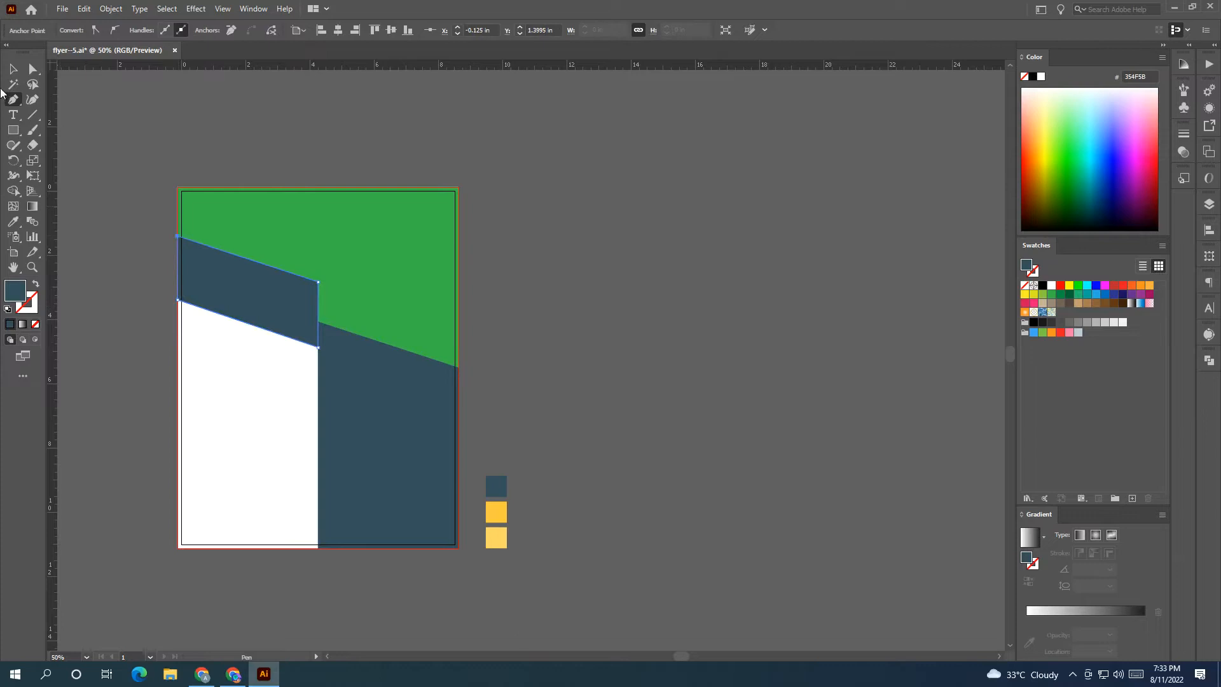
Fill the slanted band with the light yellow sample colour.
click(9, 70)
click(303, 139)
drag(333, 152, 302, 137)
click(285, 270)
key(i)
click(465, 519)
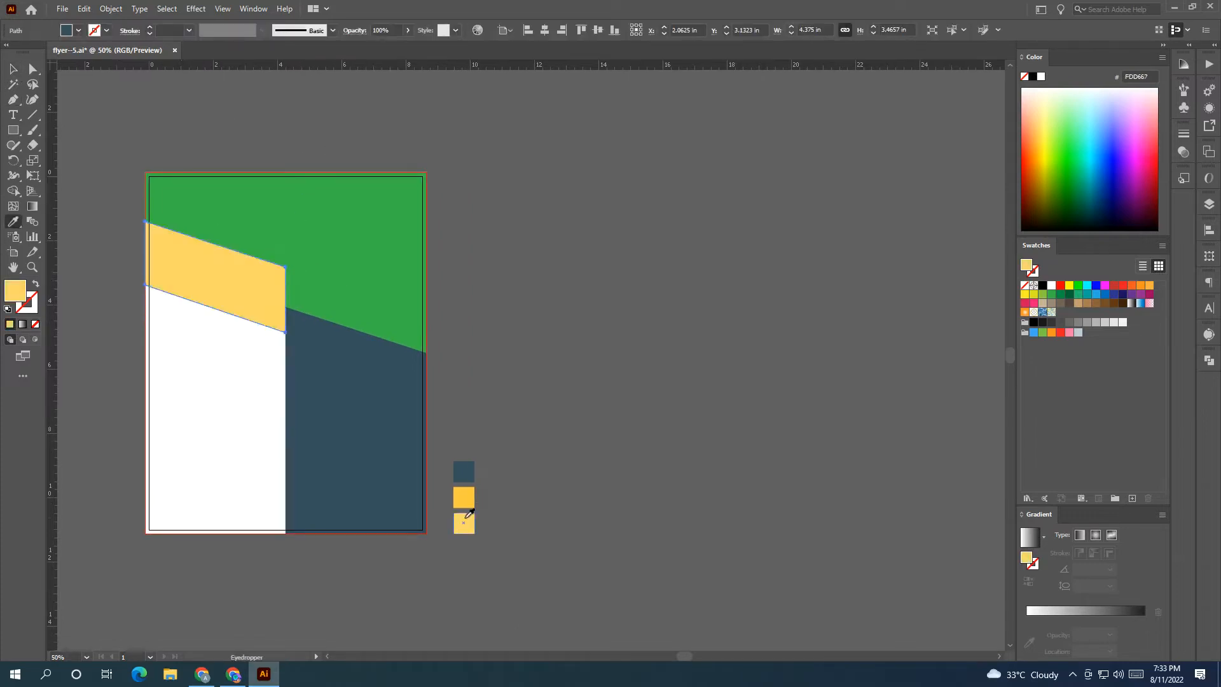
click(12, 70)
click(166, 100)
mouse_move(167, 100)
mouse_down()
mouse_move(237, 110)
mouse_move(156, 105)
mouse_up()
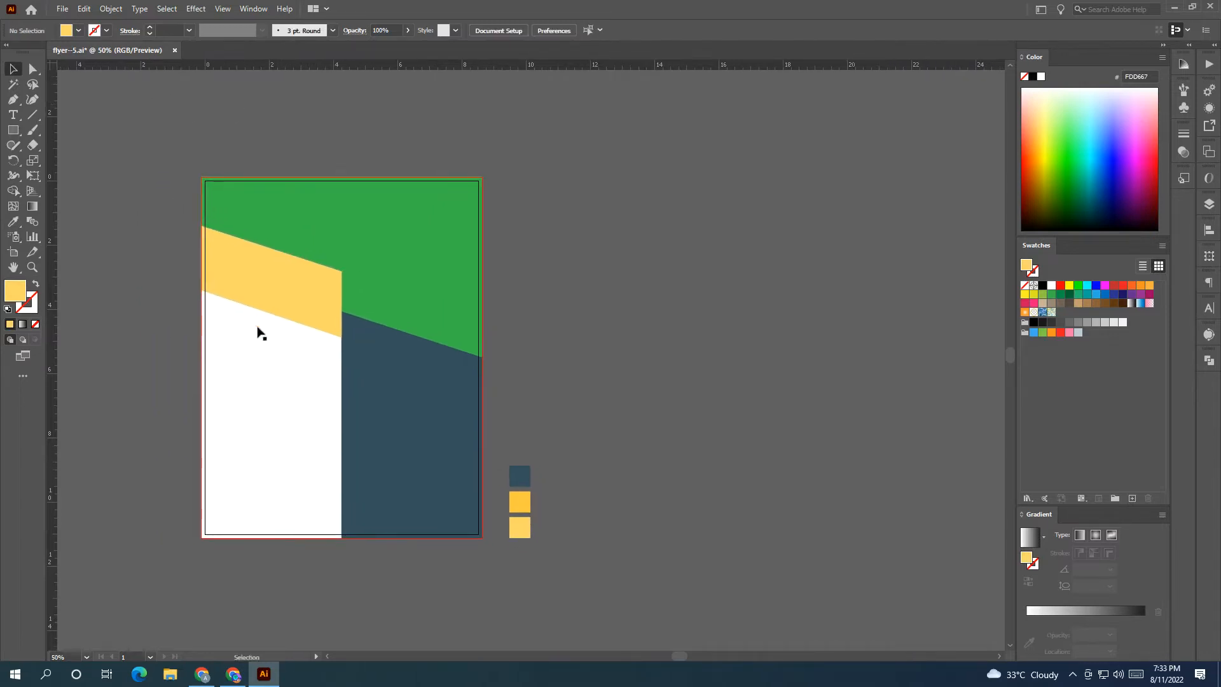
Bring the city skyline photo onto the flyer behind the shapes and enlarge it to about 11.2 by 14.4 in.
click(272, 305)
click(684, 367)
drag(591, 358, 631, 341)
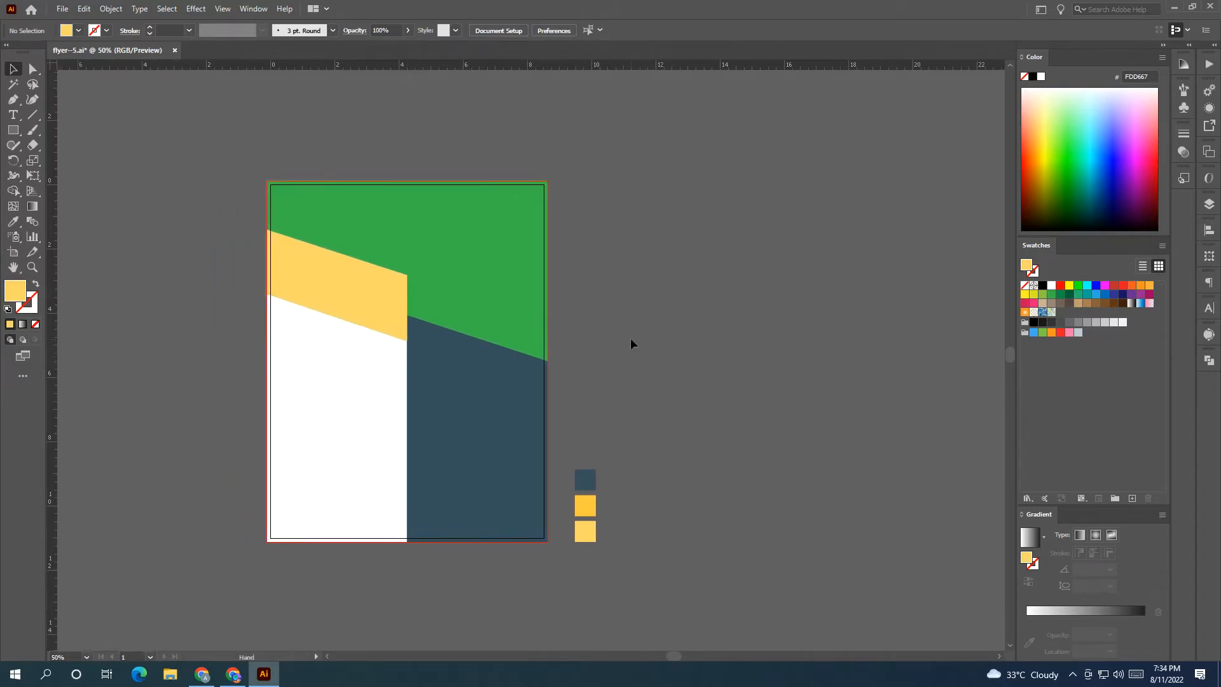
drag(175, 324, 980, 294)
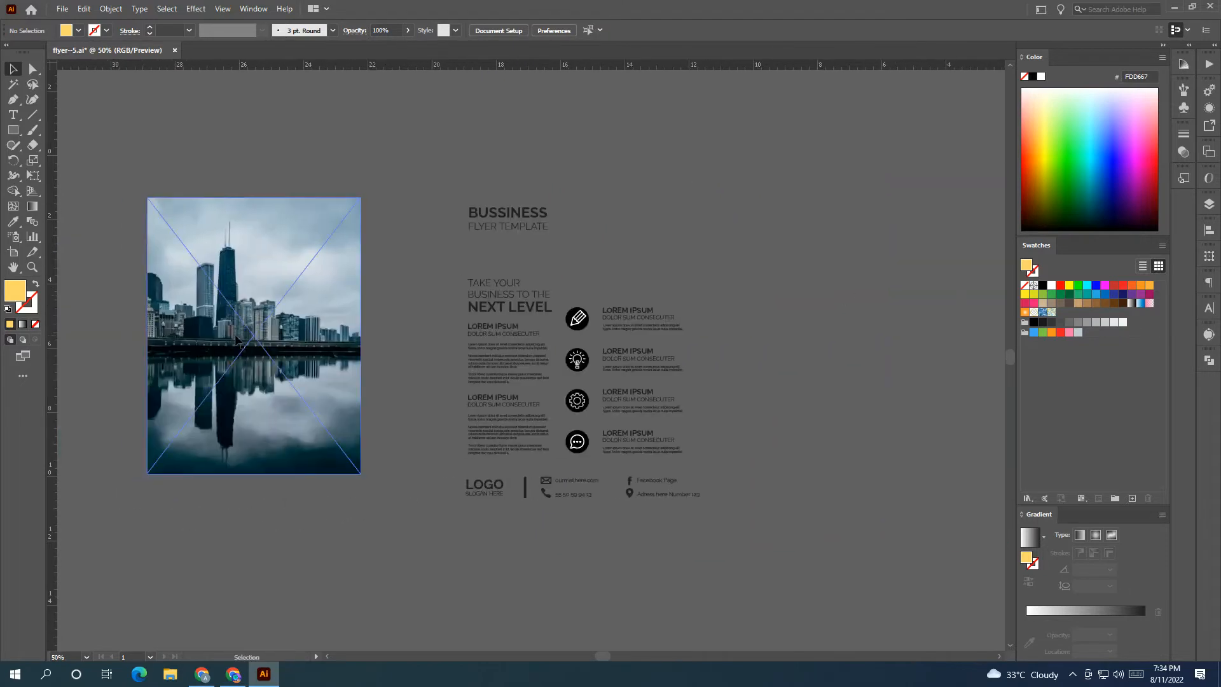
drag(239, 340, 780, 337)
drag(836, 369, 757, 338)
drag(643, 336, 565, 336)
drag(534, 271, 428, 229)
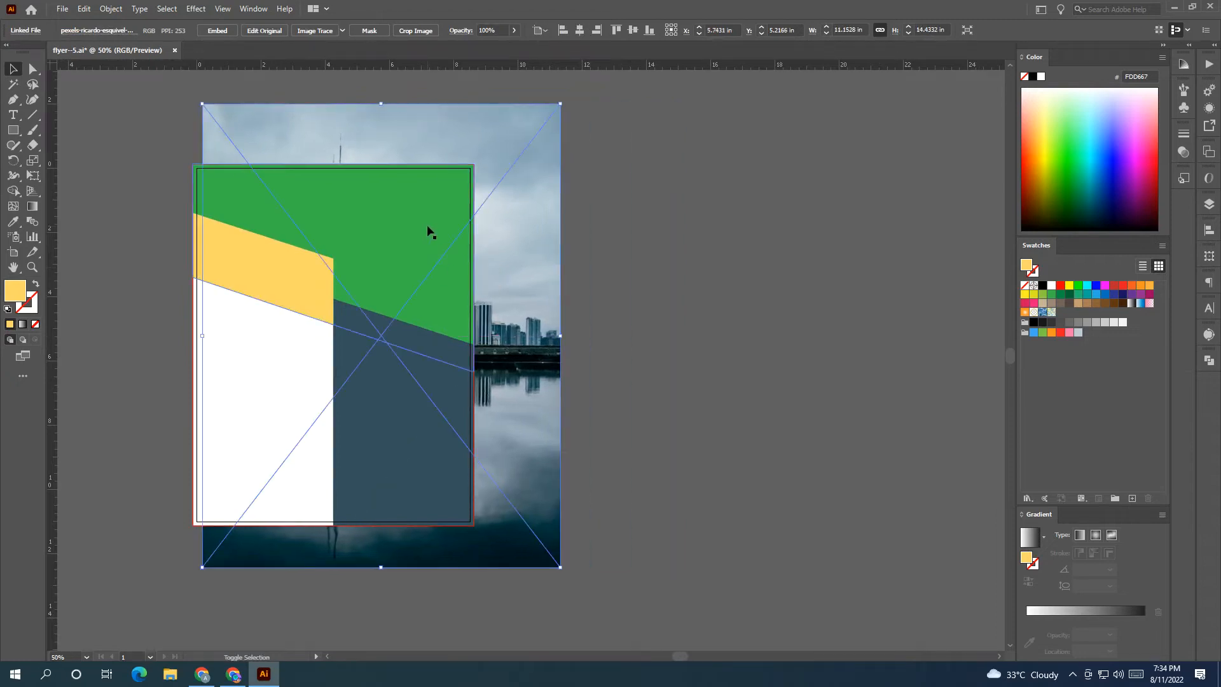
Clip the city photo to the green shape with a clipping mask.
shift+click(426, 224)
right_click(428, 226)
click(477, 337)
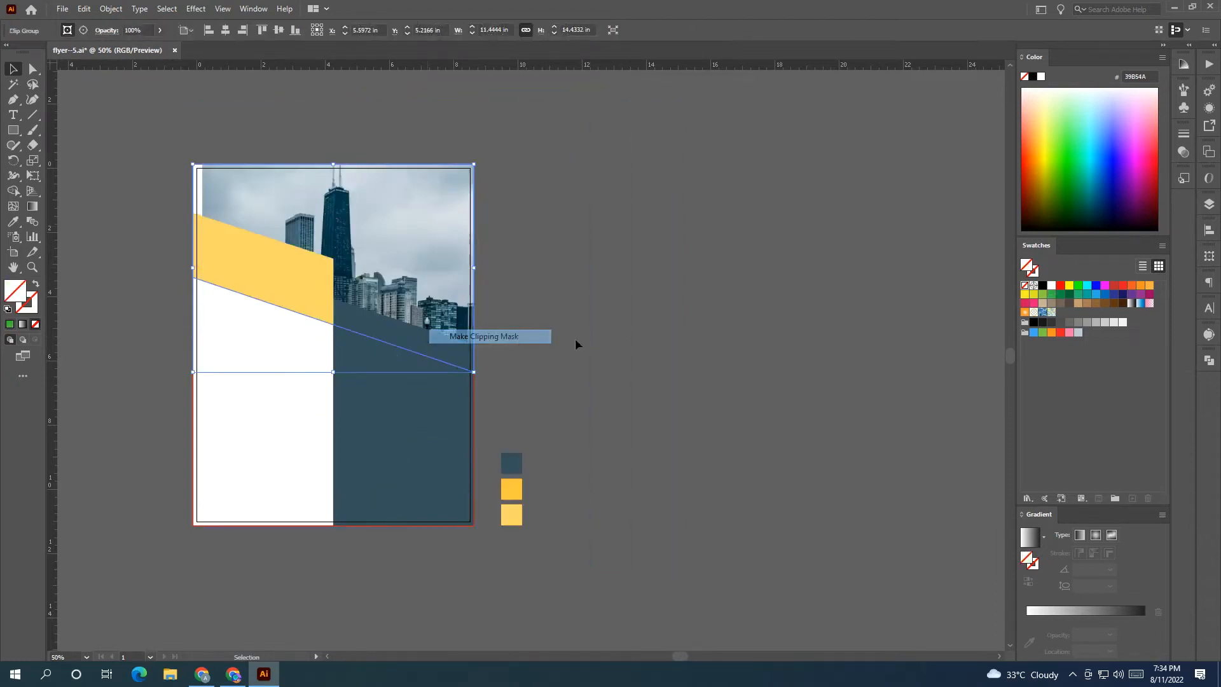
Inside the clip group, enlarge the photo to about 12.3 by 15.9 in and reposition it to fill the mask, then exit the group.
double_click(418, 280)
drag(420, 290, 384, 274)
drag(525, 306, 511, 311)
drag(369, 254, 354, 249)
drag(496, 303, 454, 277)
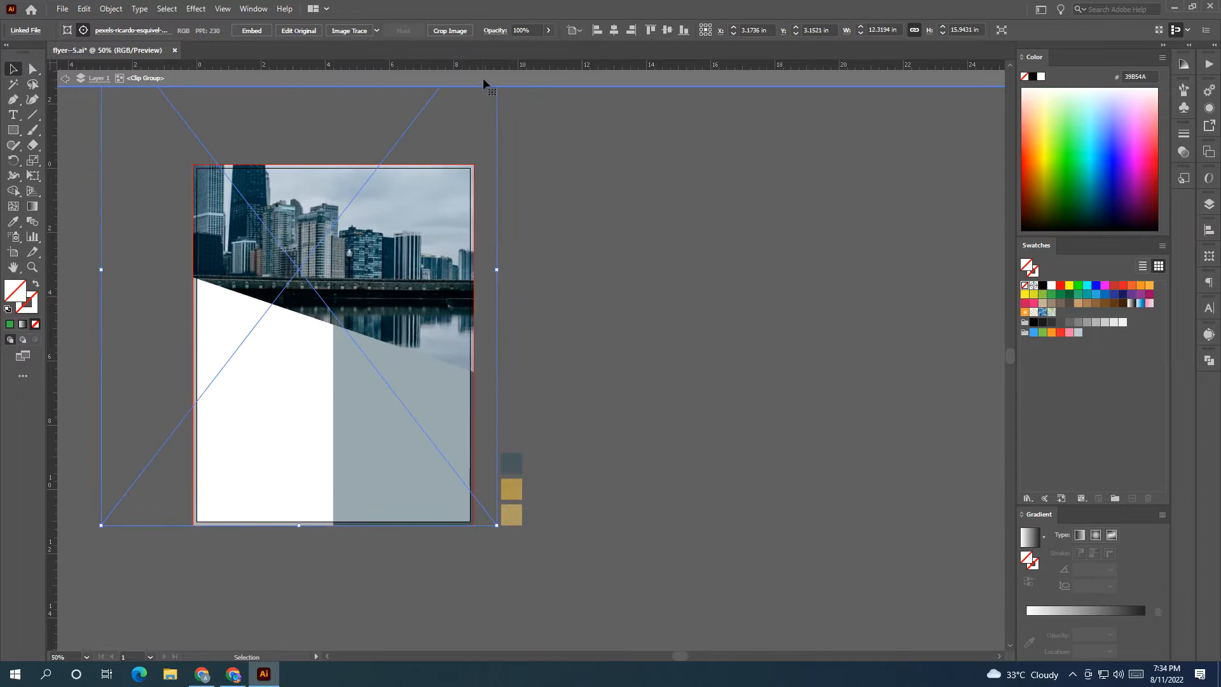
click(480, 82)
click(559, 136)
drag(575, 195, 538, 197)
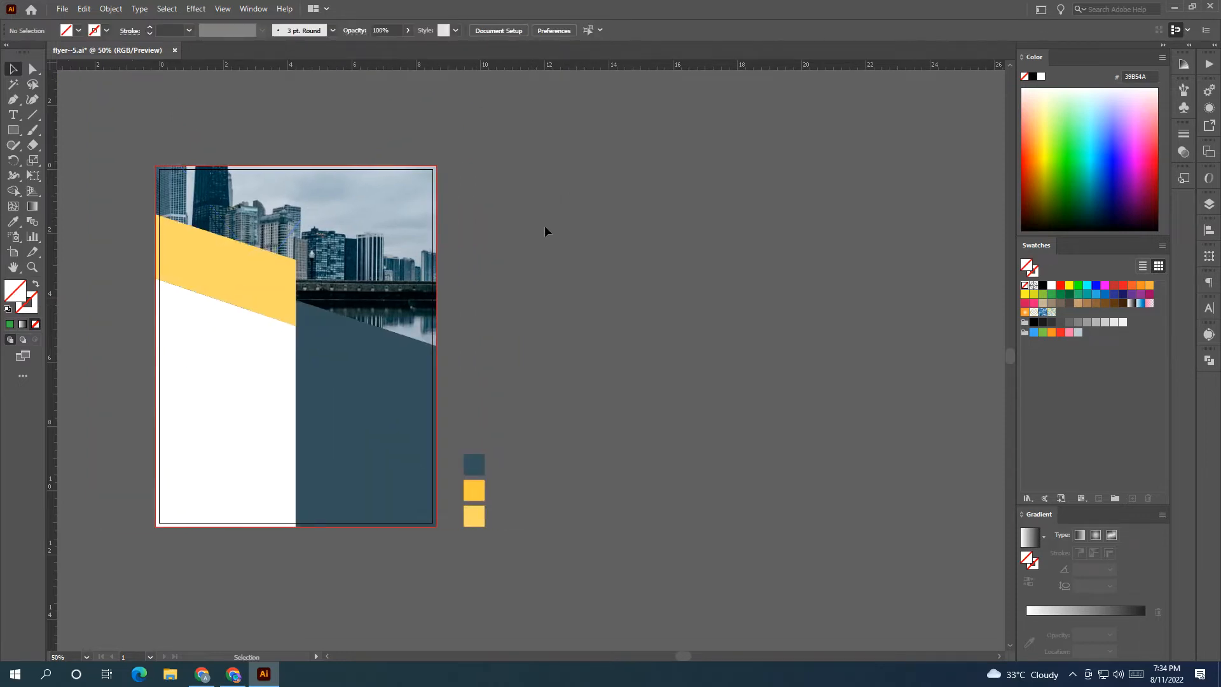
Lower the opacity of the light yellow slanted band to 54%.
click(268, 260)
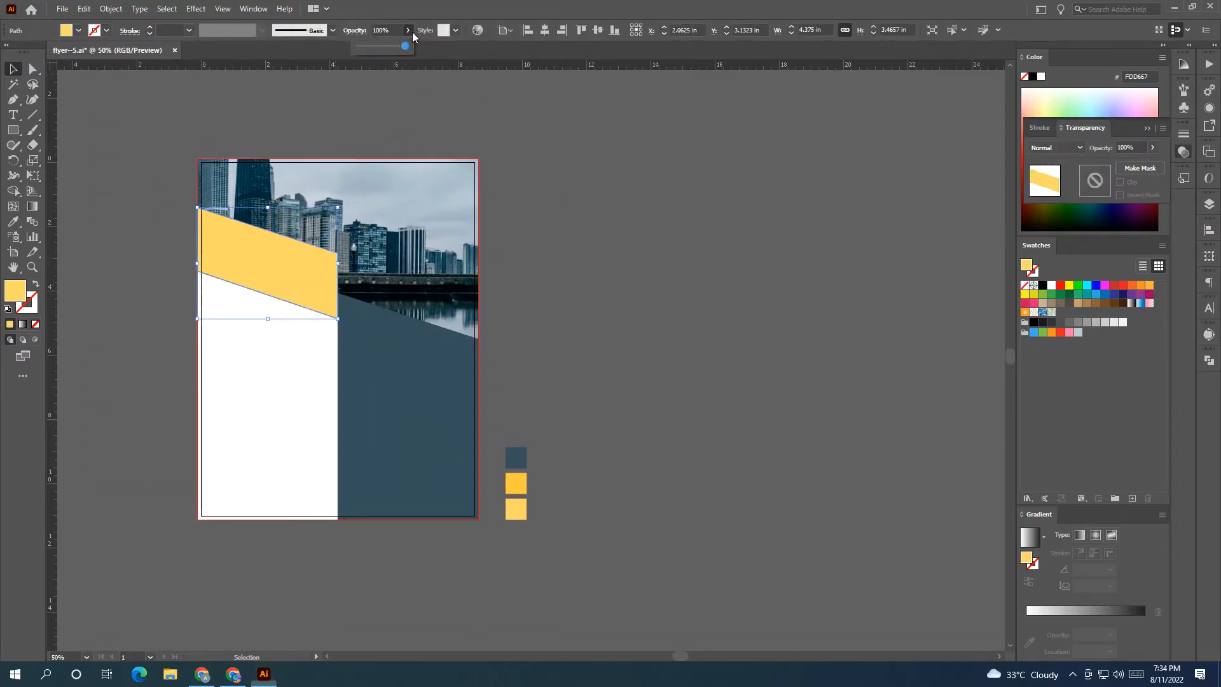
drag(399, 47, 383, 43)
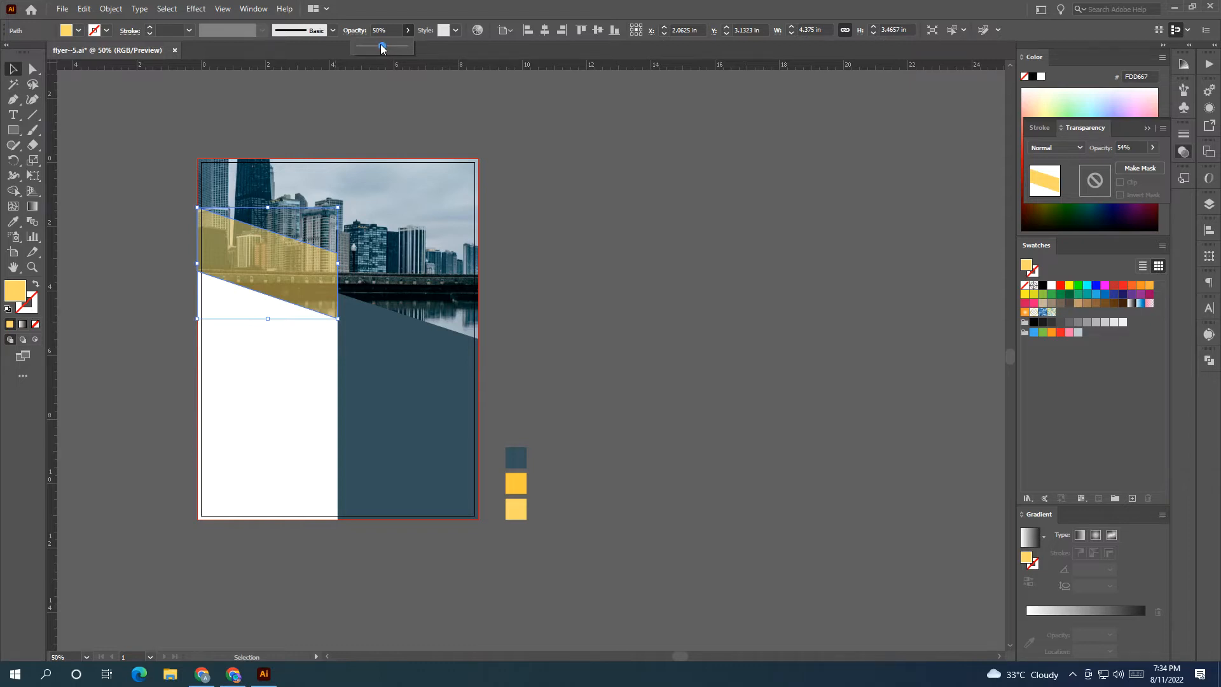
drag(382, 46, 383, 45)
click(363, 123)
drag(364, 122, 387, 88)
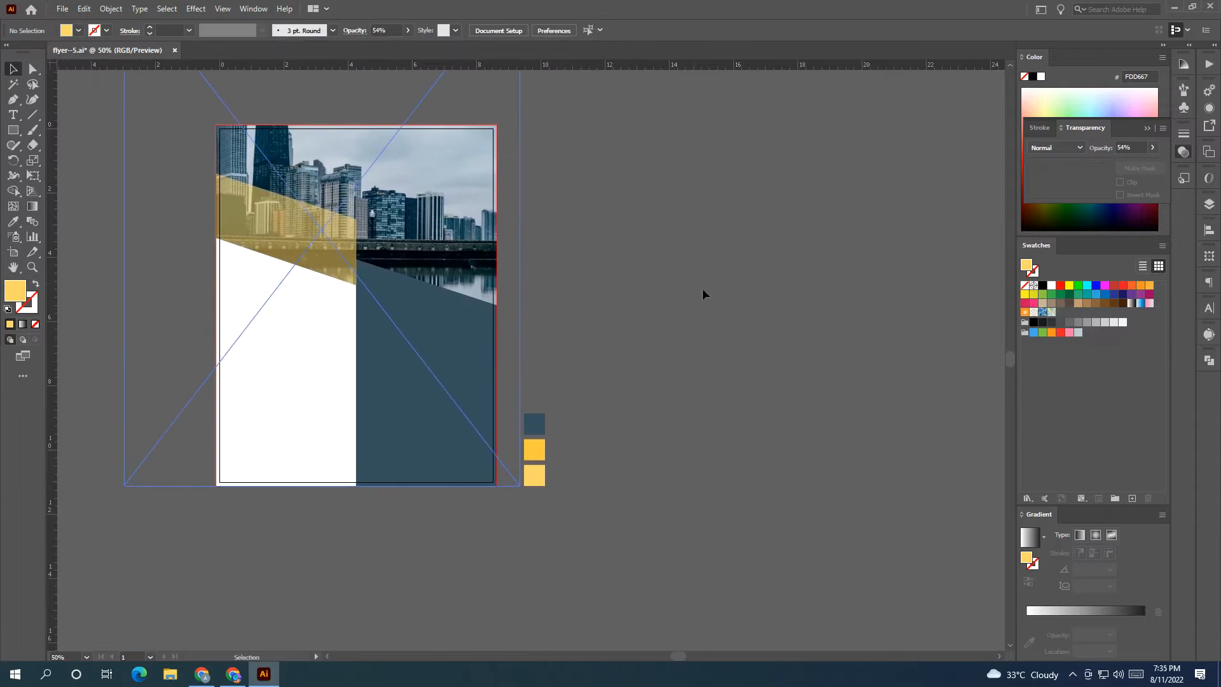
Duplicate the translucent band slightly down and to the right, set the copy to 100% opacity and fill it with the darker yellow sample.
drag(303, 227, 320, 255)
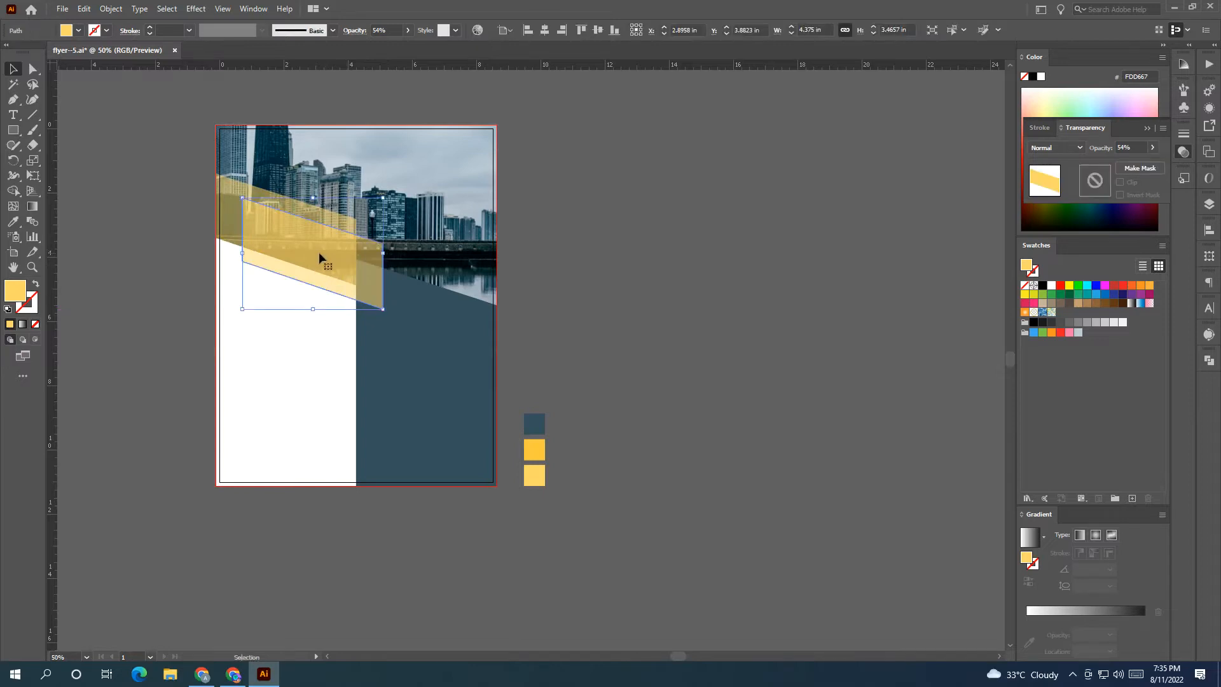
click(407, 30)
drag(383, 45, 406, 46)
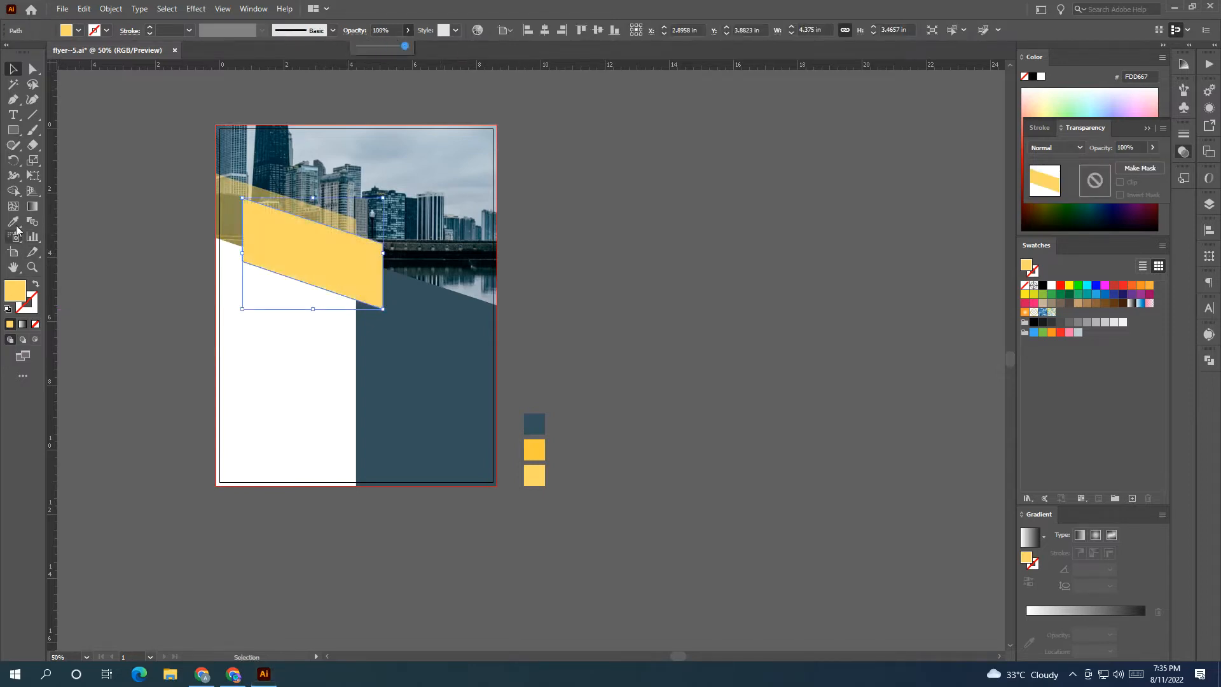
click(12, 221)
click(534, 449)
click(14, 72)
Bring the city photo, the translucent band and the dark blue panel to the front, above the darker yellow copy.
drag(168, 117, 508, 201)
right_click(426, 373)
mouse_move(445, 407)
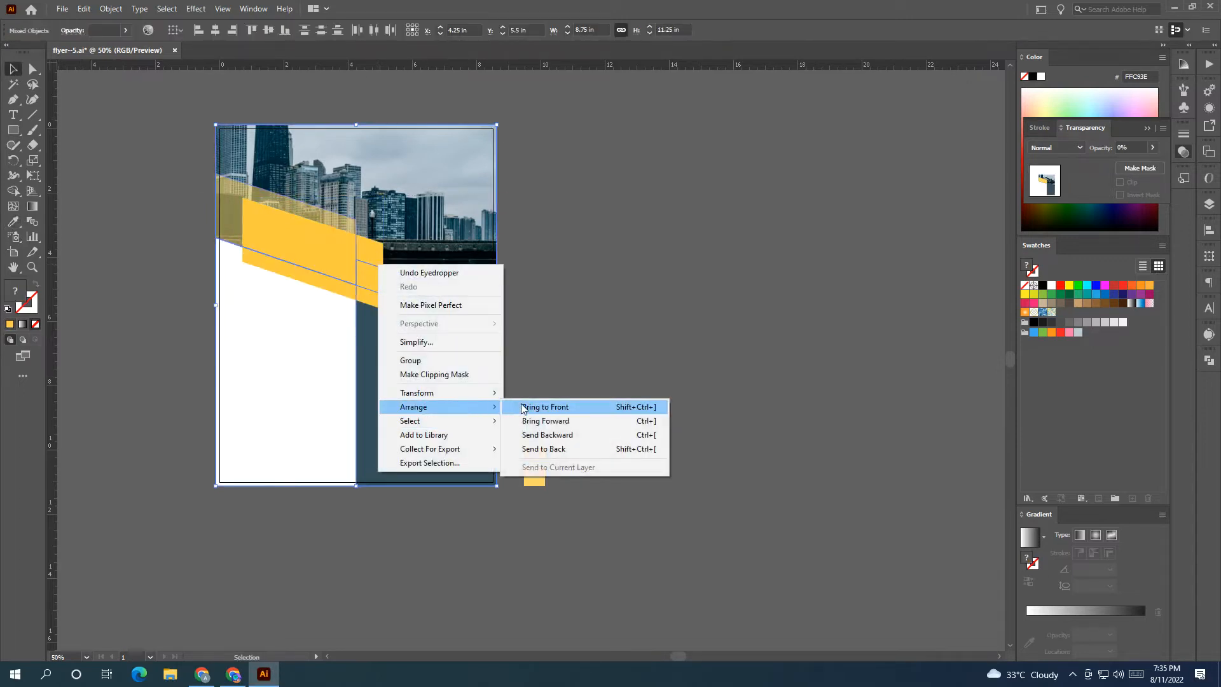
click(545, 407)
click(633, 349)
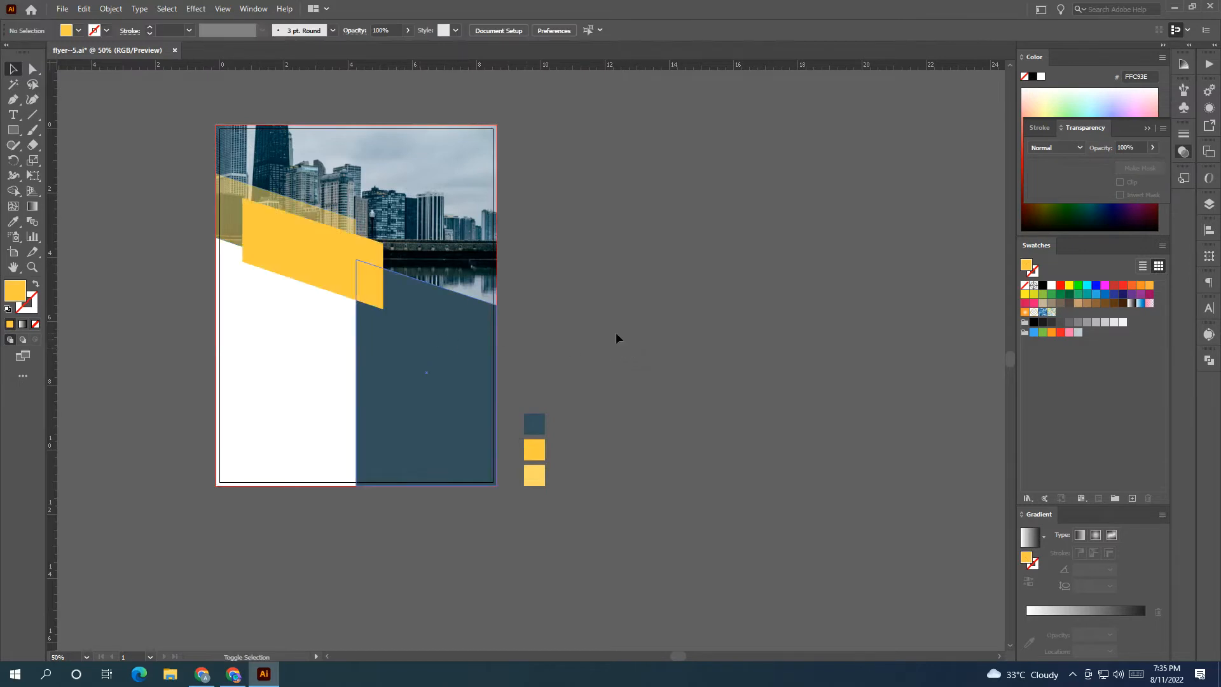
drag(218, 98, 304, 254)
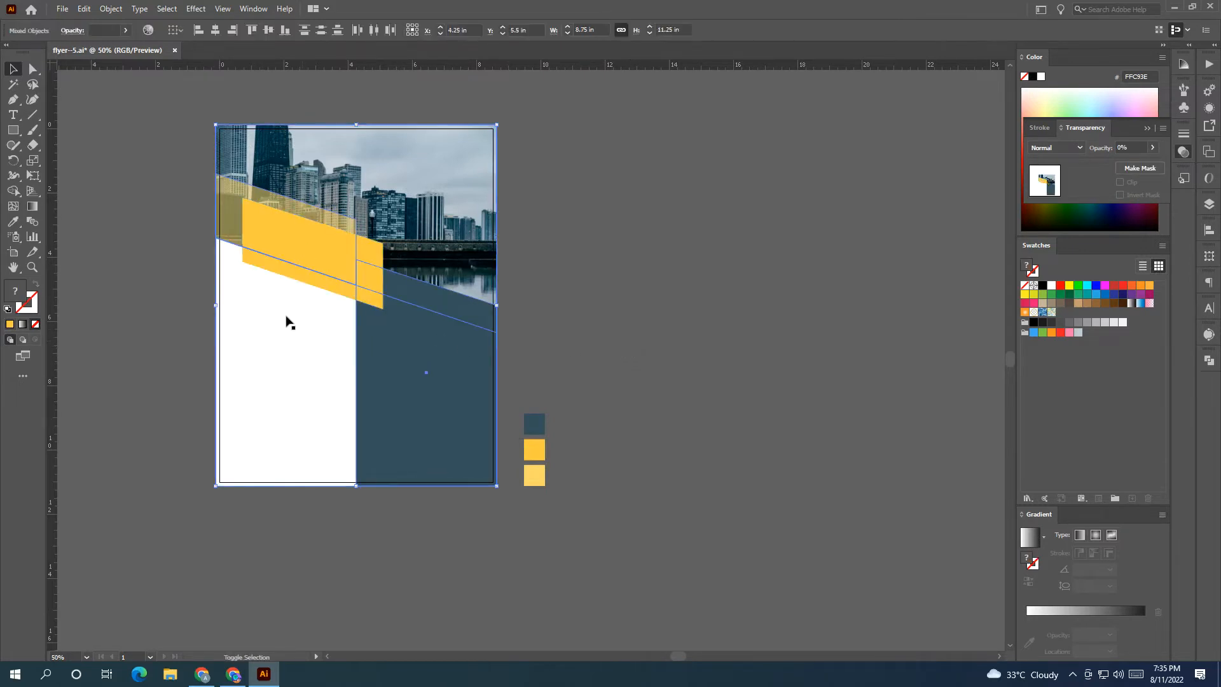
right_click(301, 262)
click(467, 403)
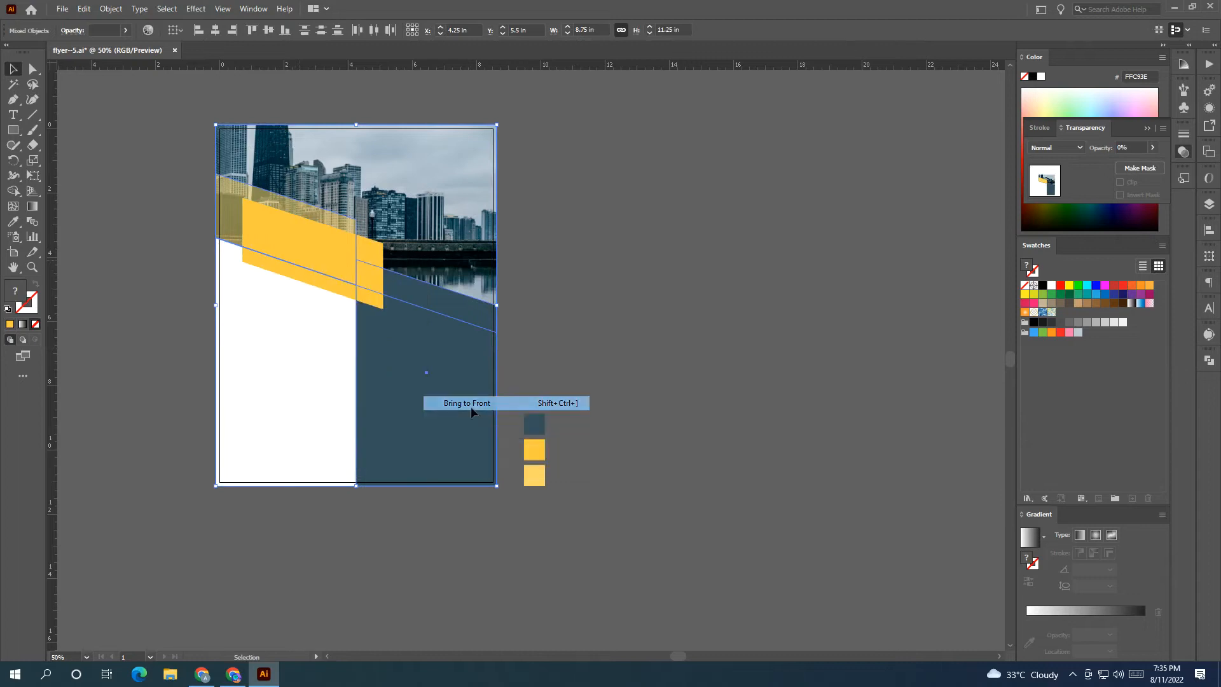
click(687, 350)
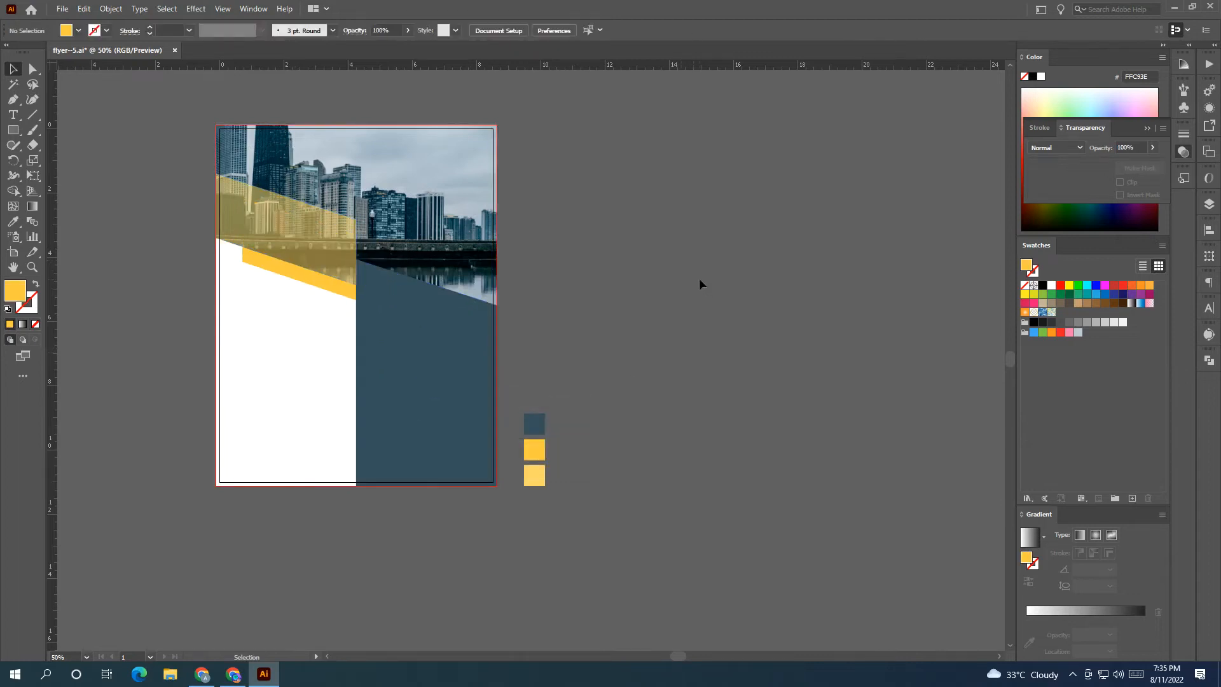
Nudge the darker yellow band left and slightly up to about X 2.56 in, Y 3.77 in.
scroll(658, 336, left, 3)
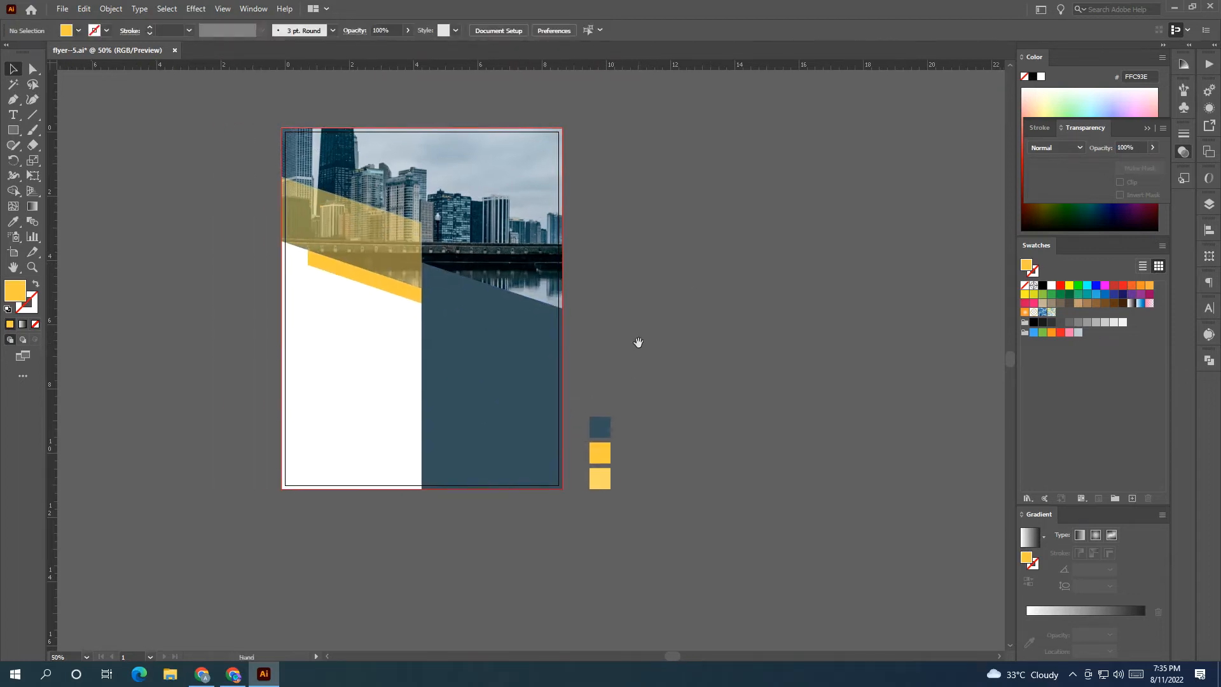
drag(639, 343, 618, 347)
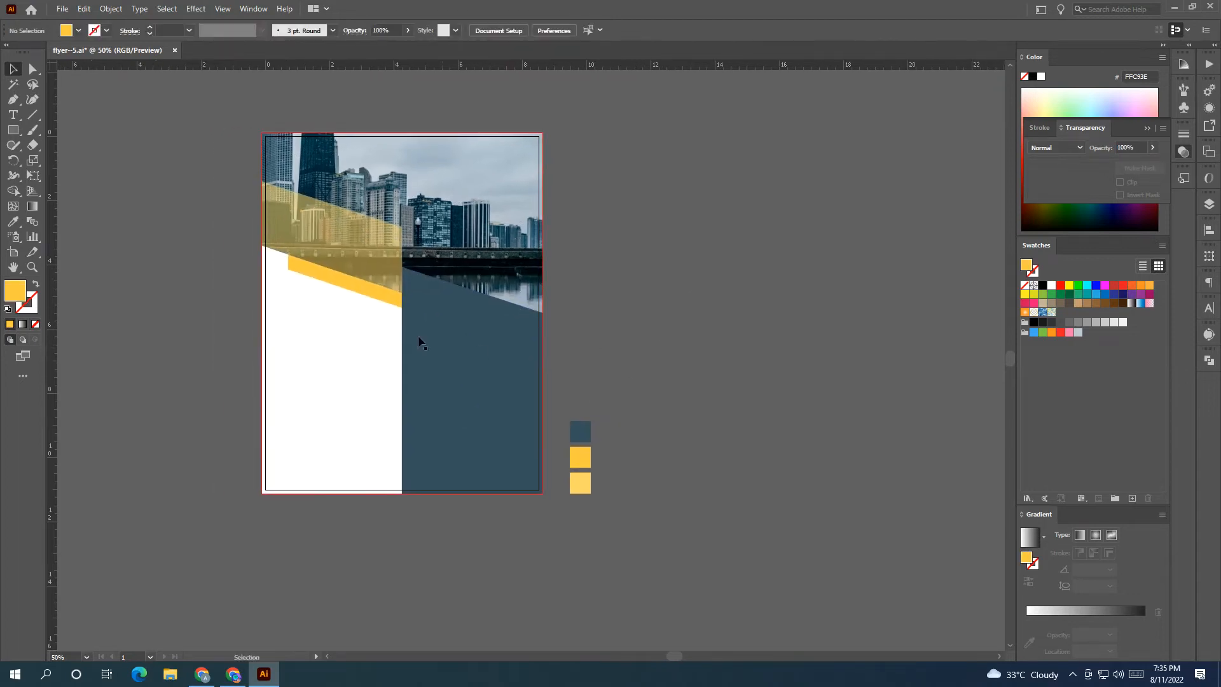
click(357, 293)
key(Down)
key(Down)
key(Left)
key(Left)
key(Left)
key(Left)
key(Left)
key(Left)
key(Left)
key(Left)
key(Left)
key(Left)
key(Left)
key(Left)
key(Left)
key(Left)
key(Left)
key(Left)
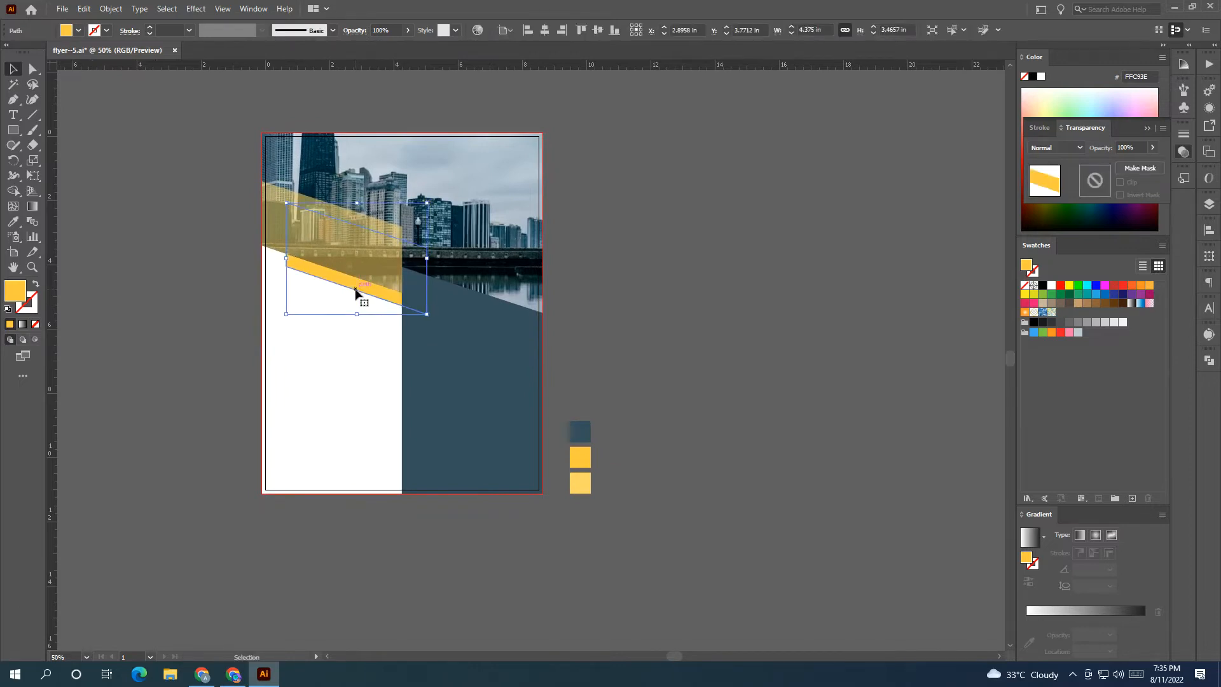
key(Left)
key(Left)
key(Left)
key(Left)
key(Left)
key(Left)
key(Left)
key(Left)
key(Left)
key(Left)
key(Left)
key(Left)
key(Left)
key(Left)
key(Left)
key(Left)
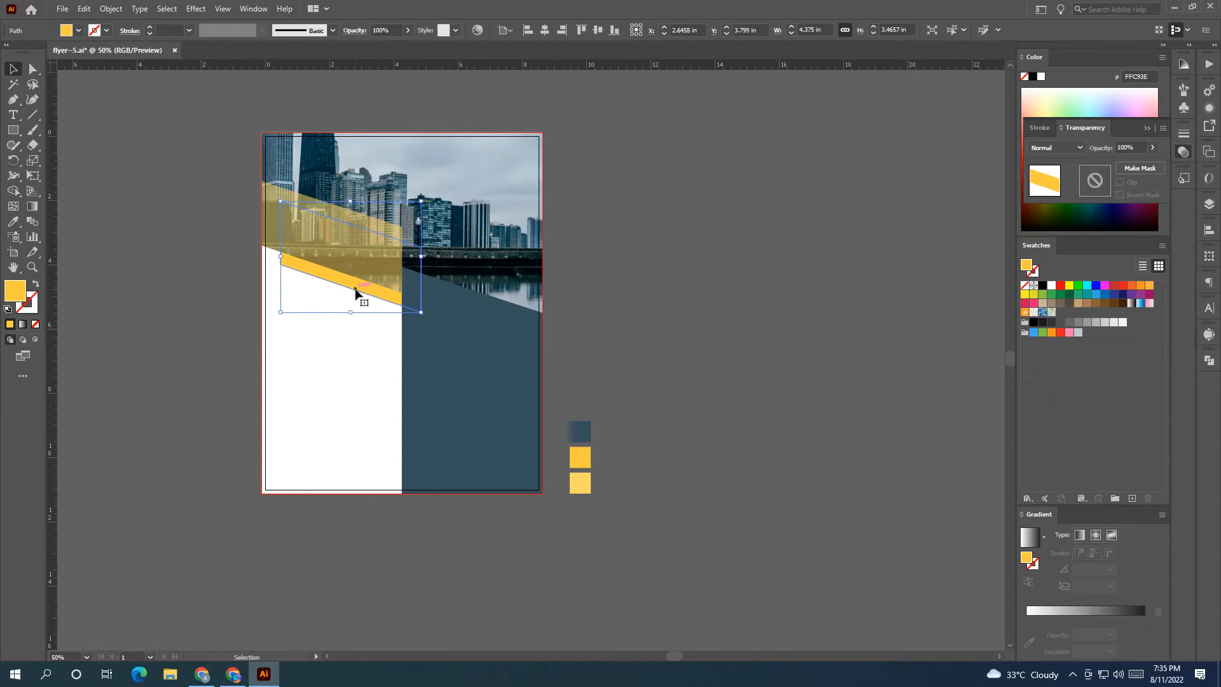
key(Up)
key(Up)
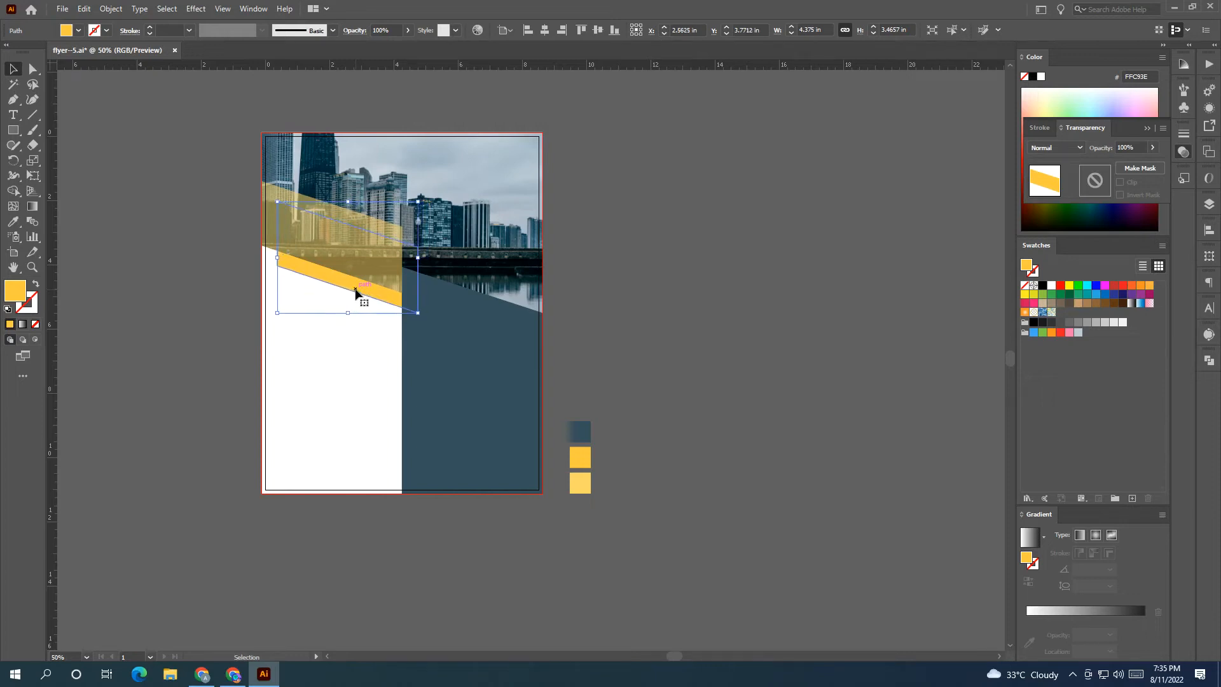
click(643, 304)
Draw a darker yellow rectangle across the full width of the flyer along its bottom edge.
drag(643, 304, 588, 299)
key(m)
mouse_move(205, 450)
mouse_down()
mouse_move(253, 468)
mouse_move(487, 487)
mouse_up()
key(v)
click(131, 262)
drag(131, 261, 113, 254)
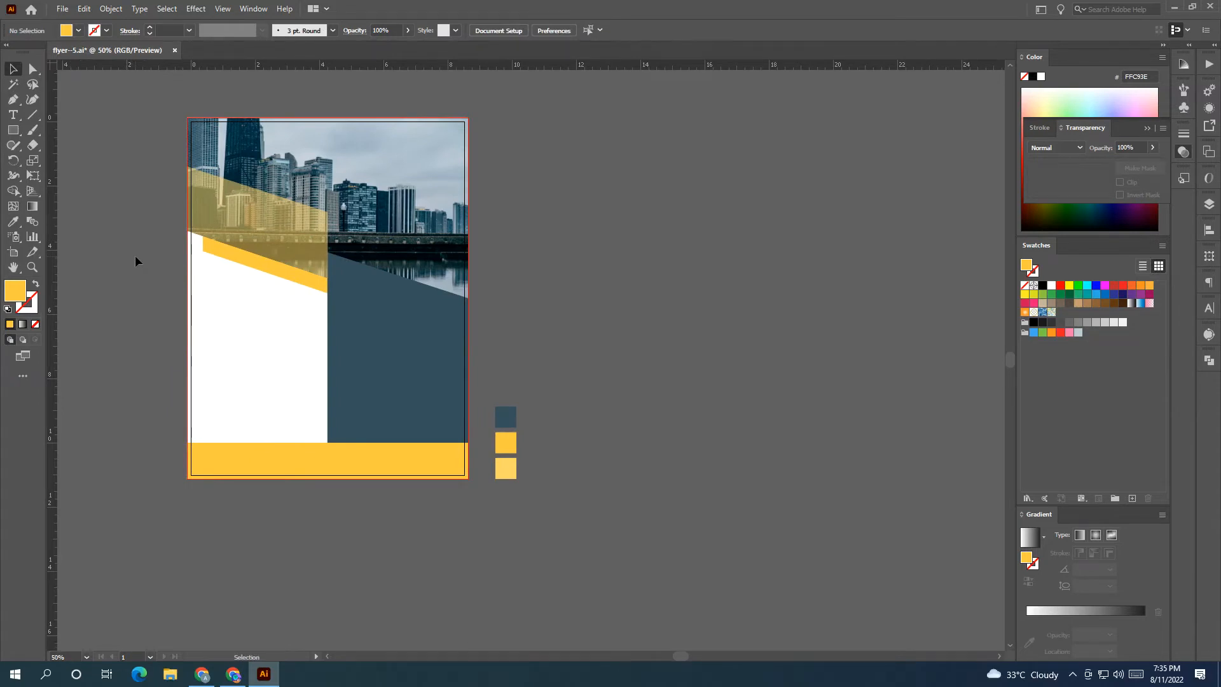
drag(186, 455, 168, 486)
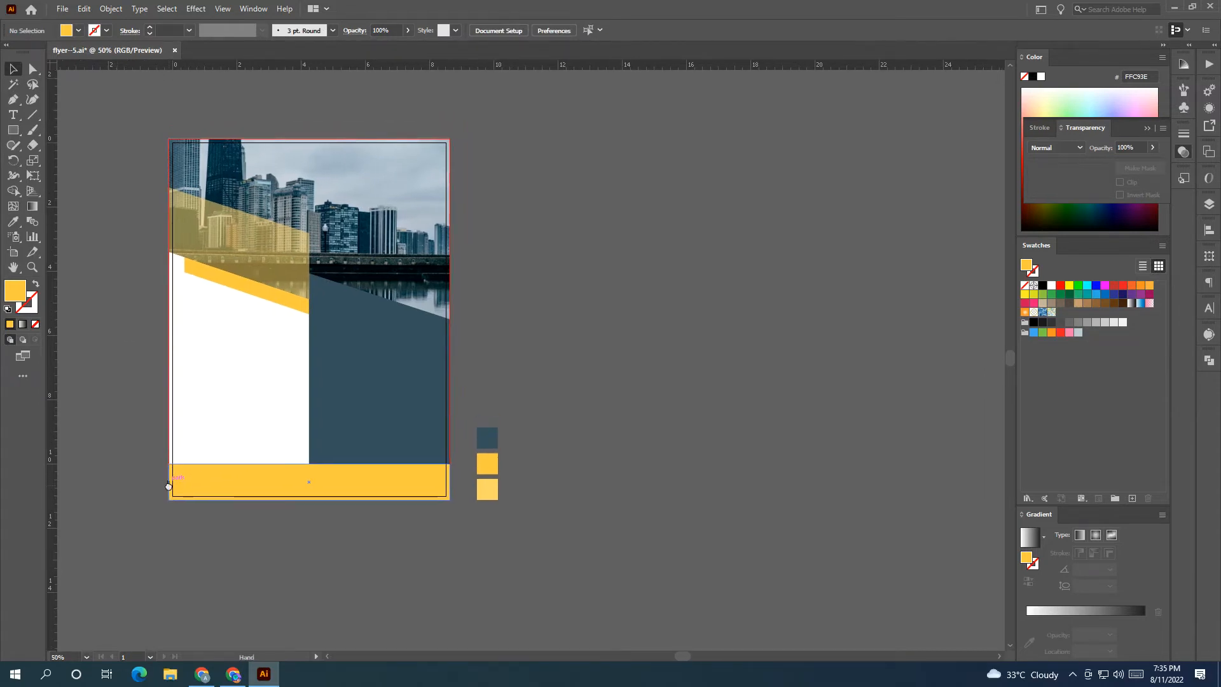
drag(183, 517, 184, 518)
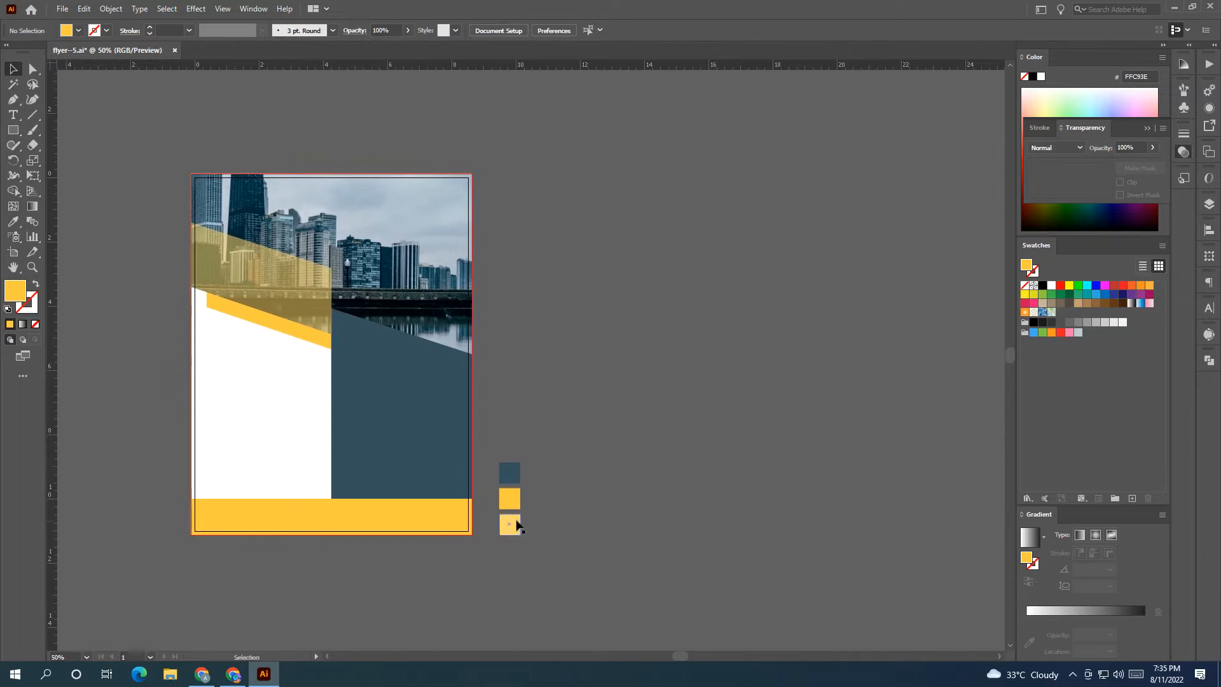
Draw a yellow triangle about 2.4 by 1 in in the flyer's upper-right corner with the Pen tool.
click(13, 100)
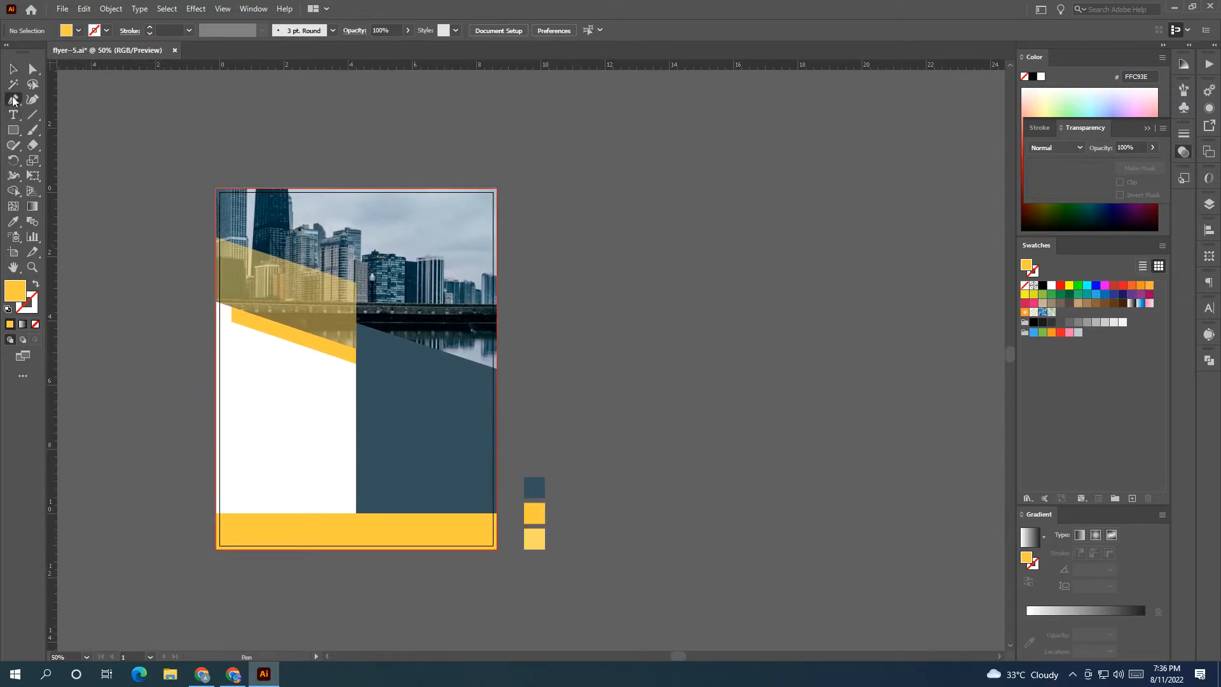
click(419, 188)
click(497, 220)
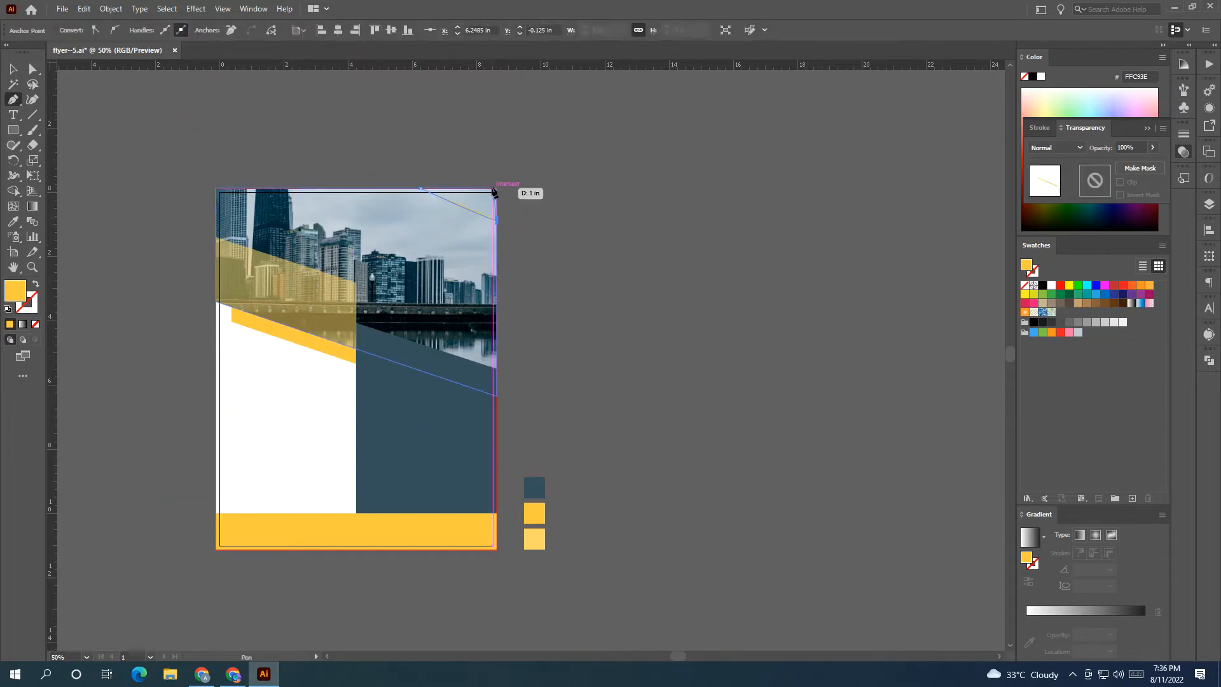
click(497, 189)
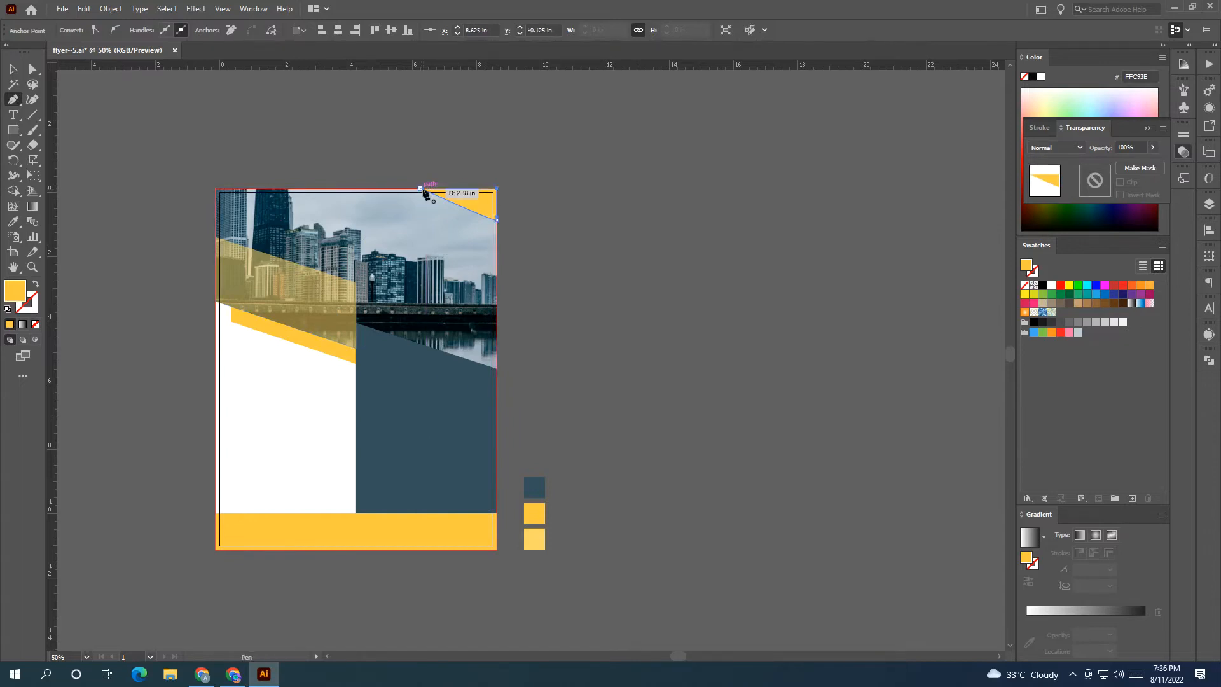
click(421, 189)
click(10, 67)
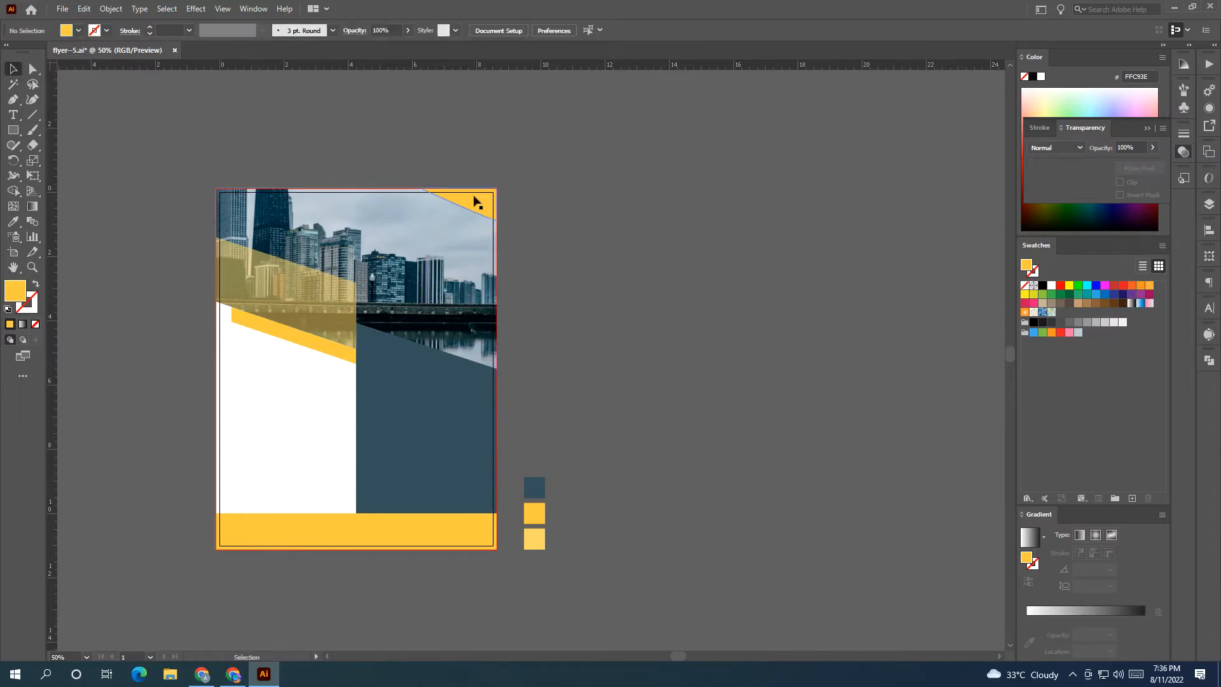
Apply the translucent band's light yellow appearance to the corner triangle, enlarge it slightly and set its opacity to 69%.
key(i)
click(230, 276)
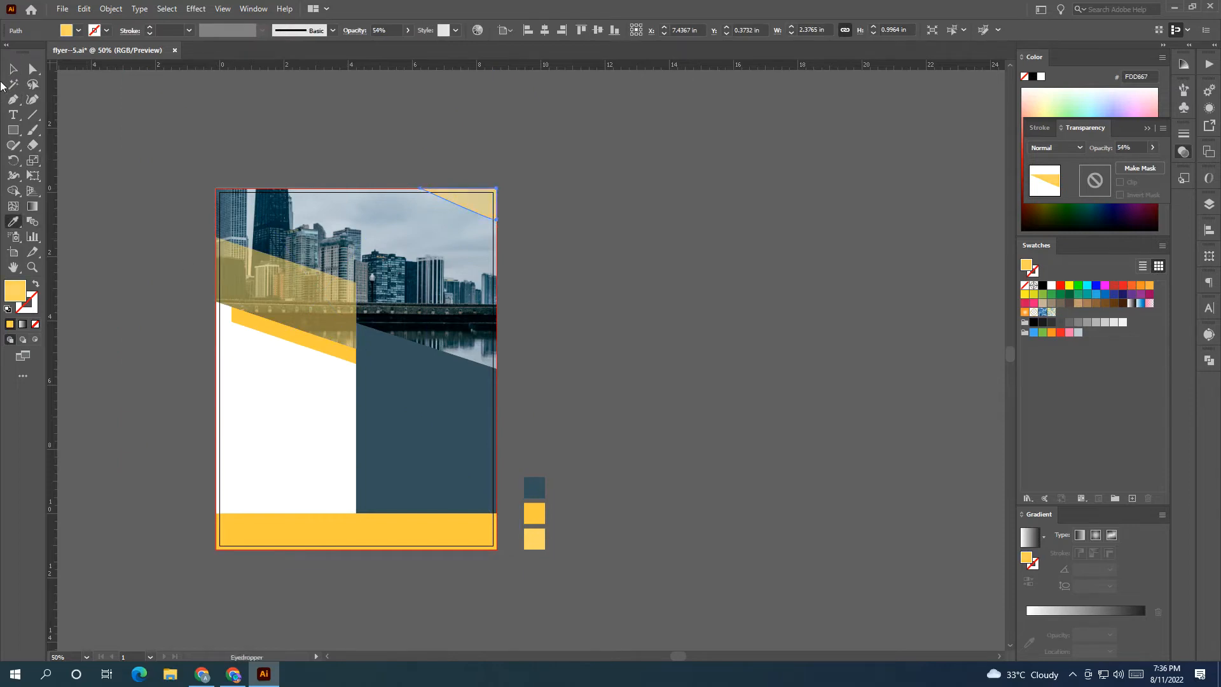
click(9, 69)
click(139, 137)
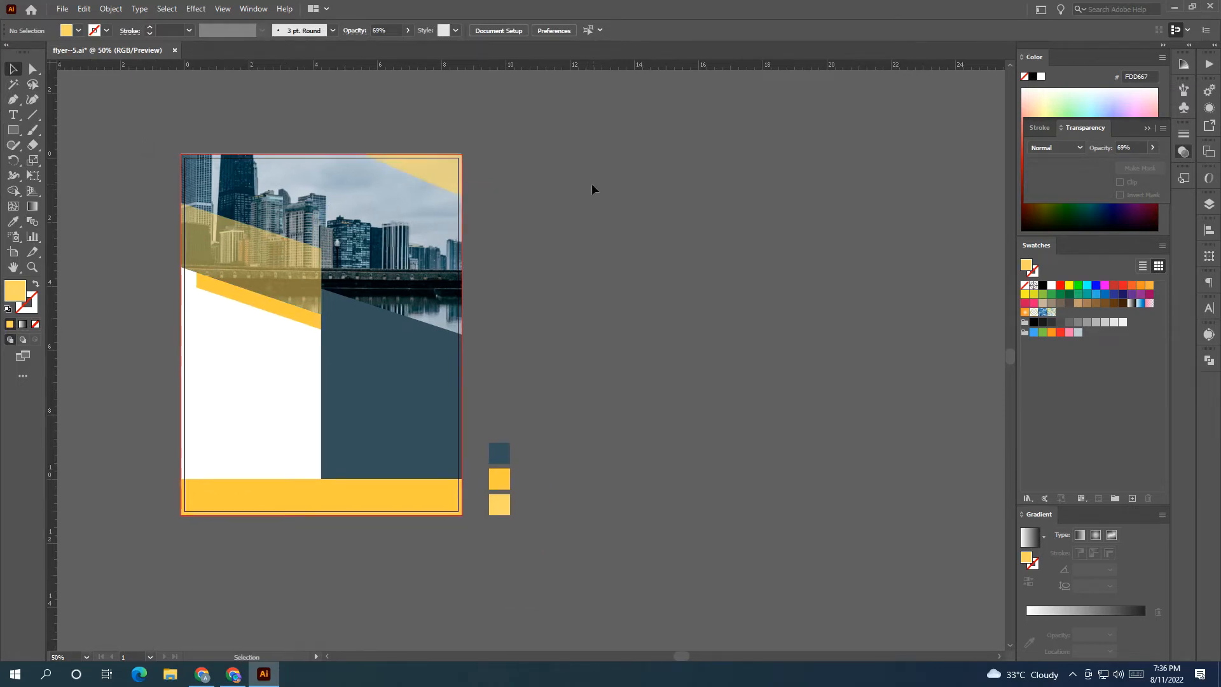
key(space)
drag(570, 226, 592, 204)
Raise the upper edge of the yellow bottom bar slightly to make it taller.
click(341, 480)
drag(341, 459, 341, 456)
click(709, 425)
Move the prepared text and icon content from far outside the artboard to just beside the flyer's left edge.
scroll(640, 390, left, 1)
scroll(640, 390, down, 1)
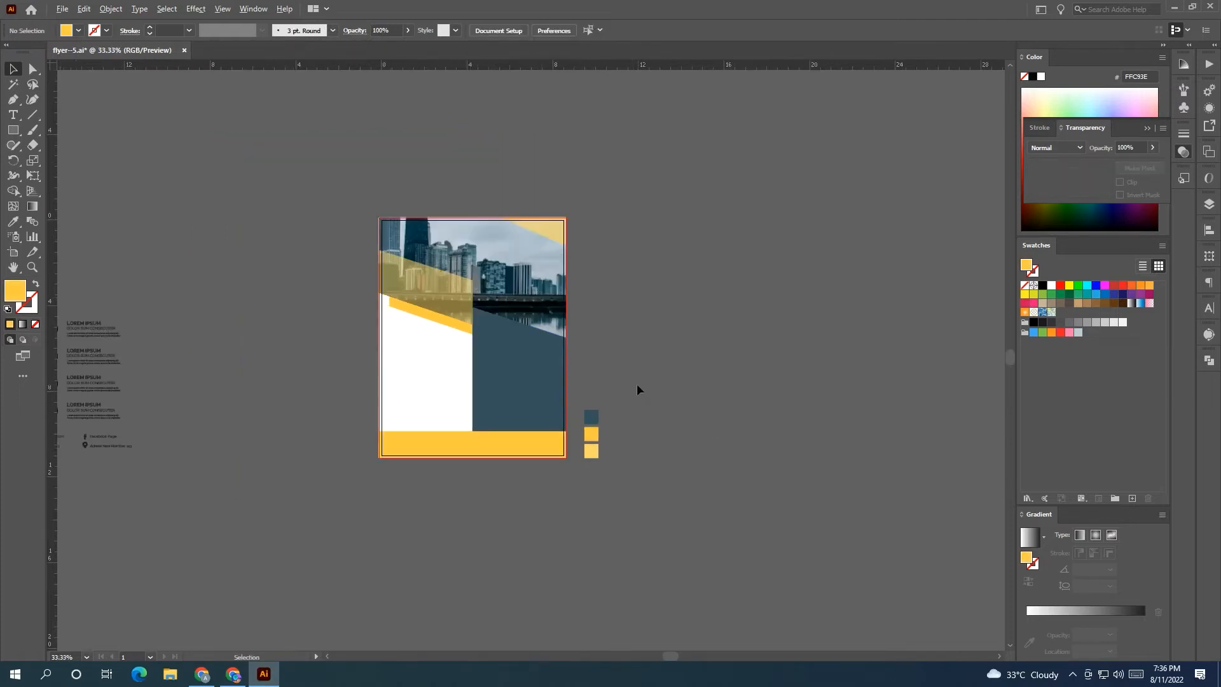
key(space)
drag(638, 390, 809, 380)
drag(109, 201, 376, 336)
click(503, 496)
key(space)
drag(503, 496, 414, 540)
Place the BUSSINESS FLYER TEMPLATE title on the translucent yellow band and bring it to the front.
scroll(418, 466, up, 1)
key(space)
drag(168, 219, 498, 251)
right_click(498, 252)
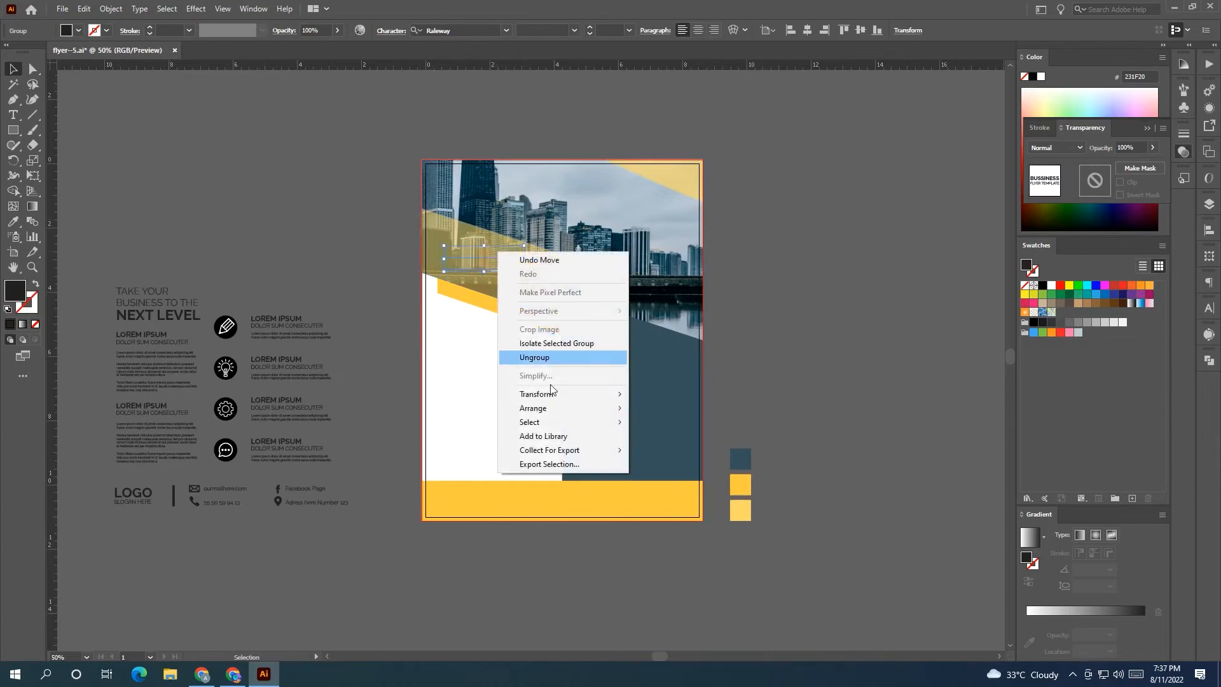
mouse_move(534, 408)
click(668, 408)
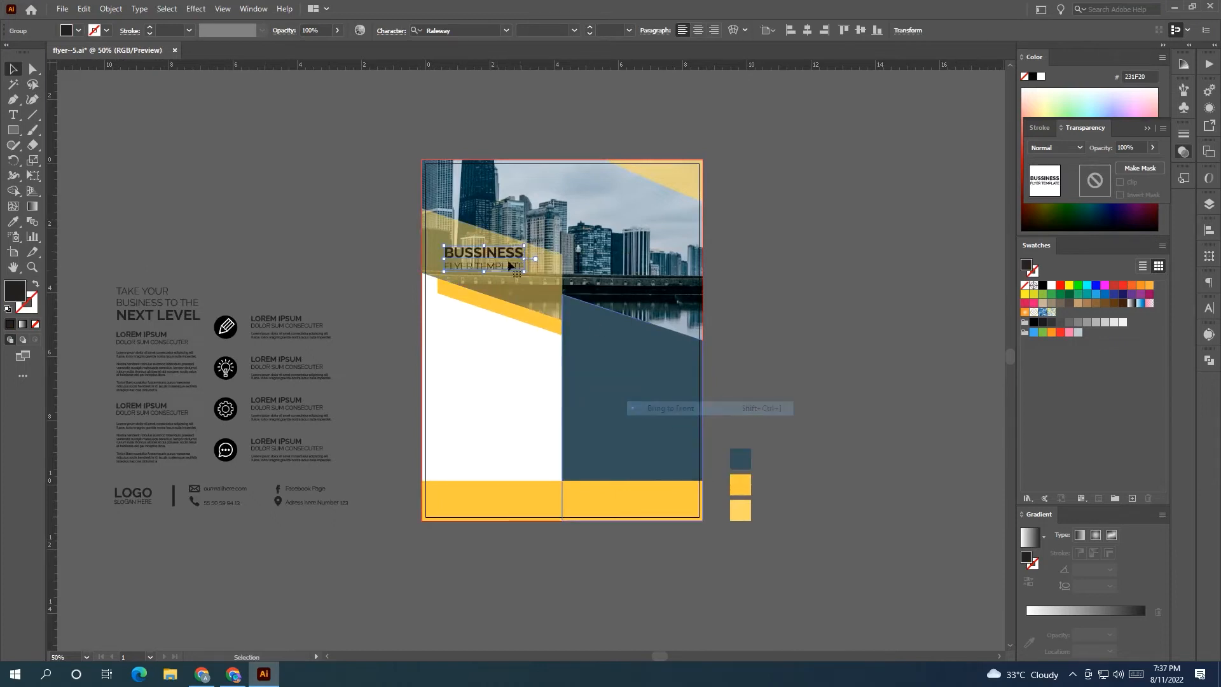
Enlarge the title slightly, align it with the left end of the darker yellow strip and fill it with white.
drag(524, 259, 406, 253)
scroll(467, 258, up, 1)
click(261, 265)
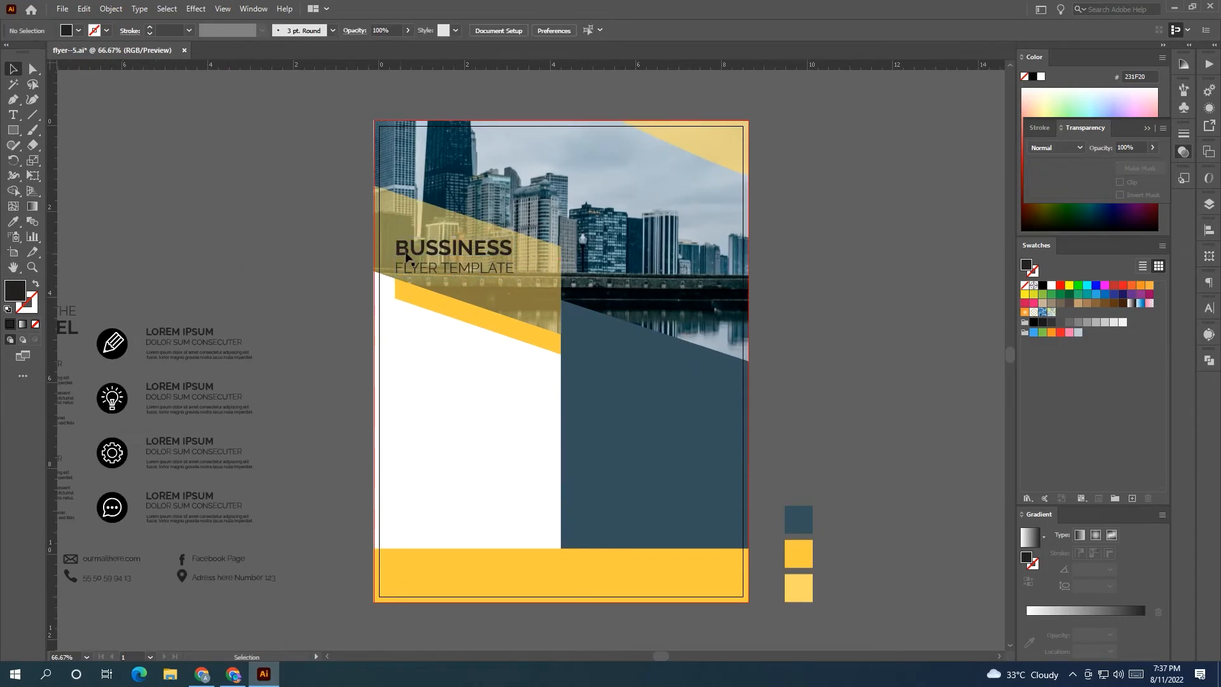
click(437, 253)
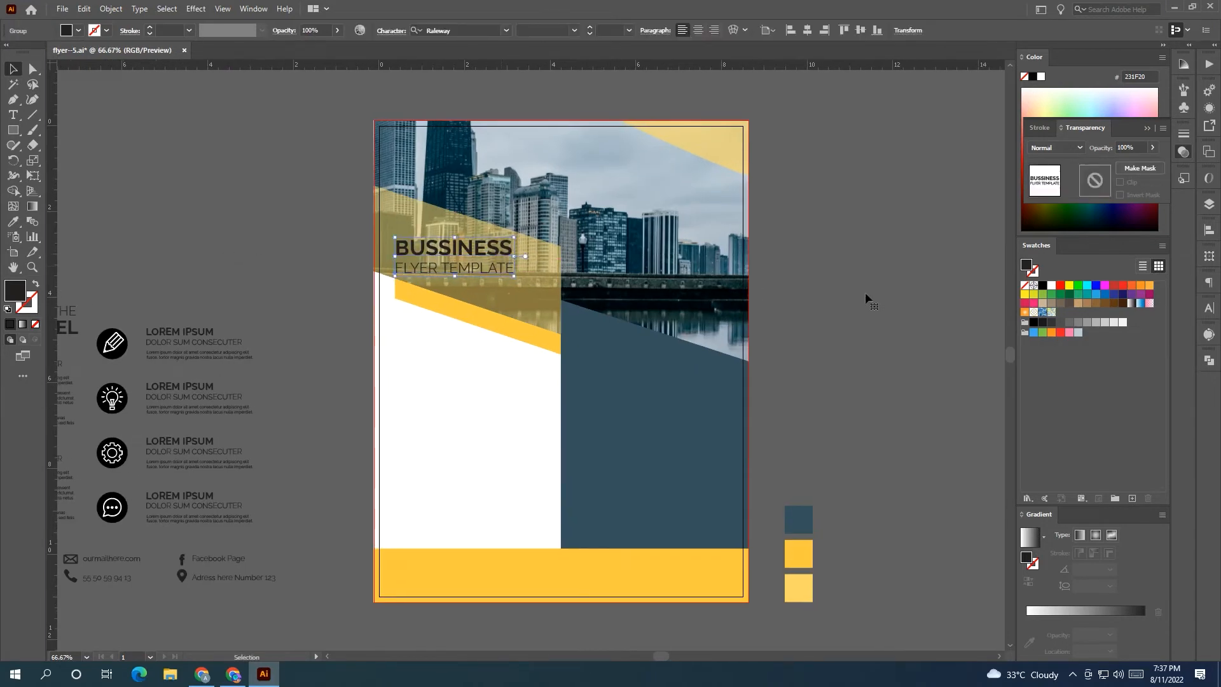
click(1051, 285)
click(867, 327)
Move the TAKE YOUR BUSINESS TO THE NEXT LEVEL text column onto the white area, bring it to the front and adjust its position.
key(ctrl+minus)
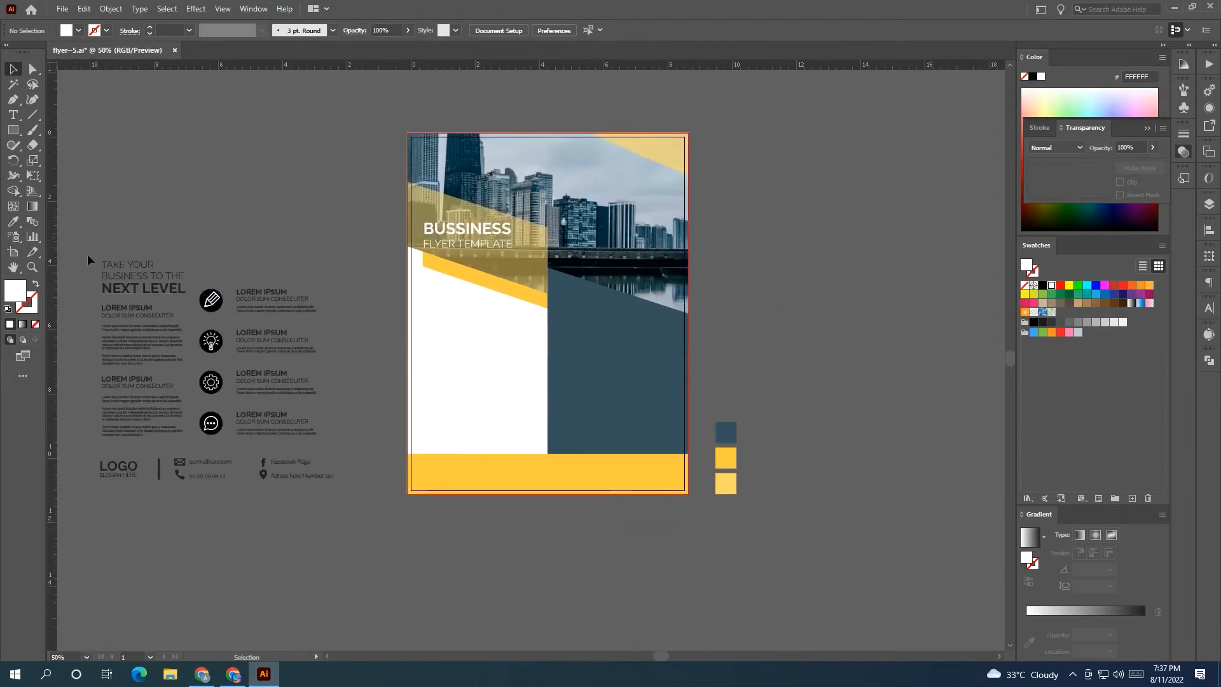
drag(124, 383, 455, 406)
right_click(458, 405)
mouse_move(536, 548)
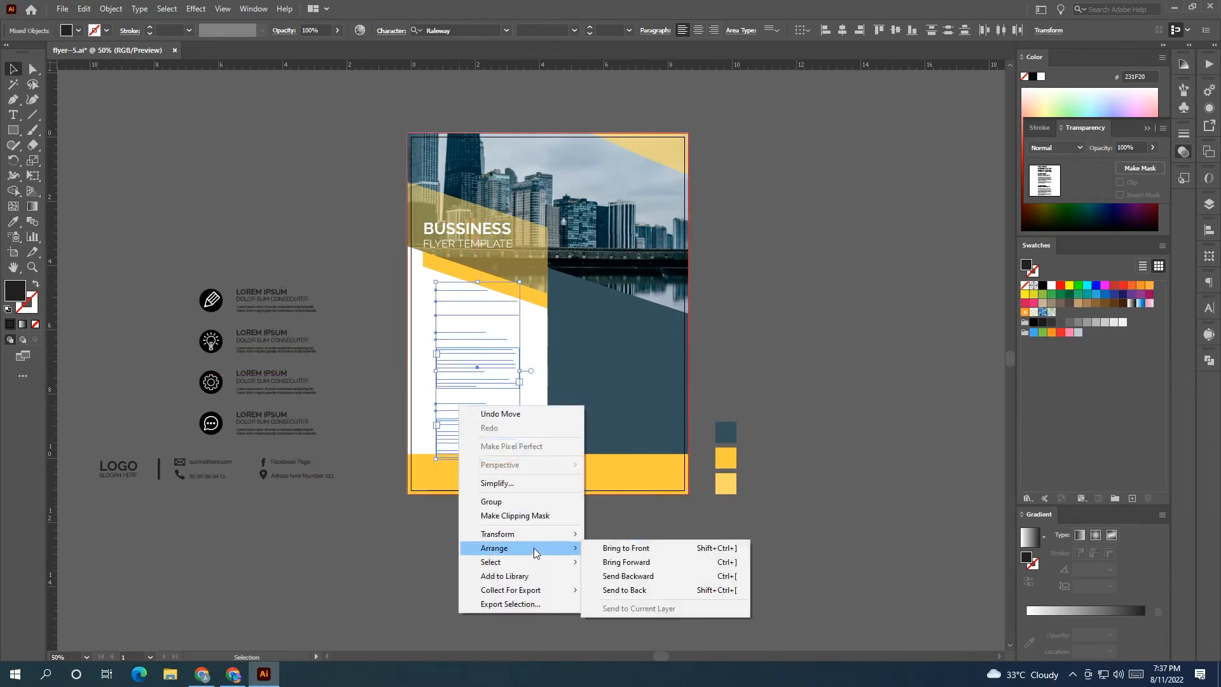
click(608, 547)
drag(479, 412, 468, 405)
drag(508, 366, 479, 395)
click(455, 448)
right_click(455, 449)
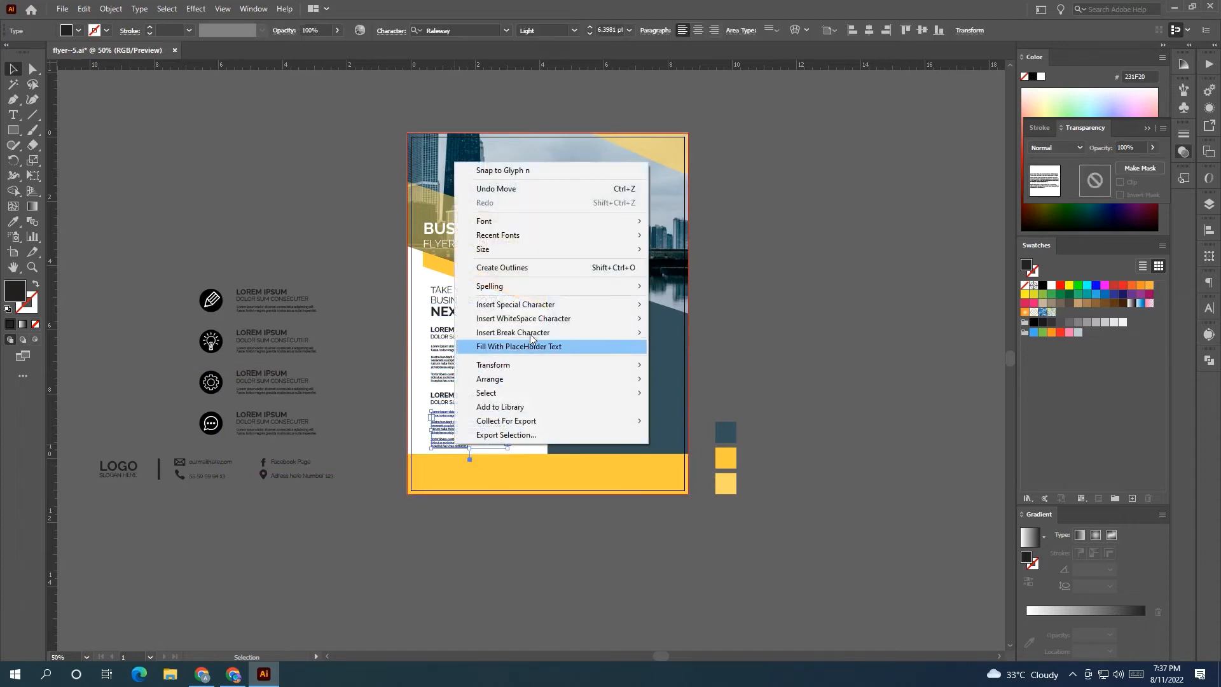
click(814, 386)
scroll(499, 436, up, 1)
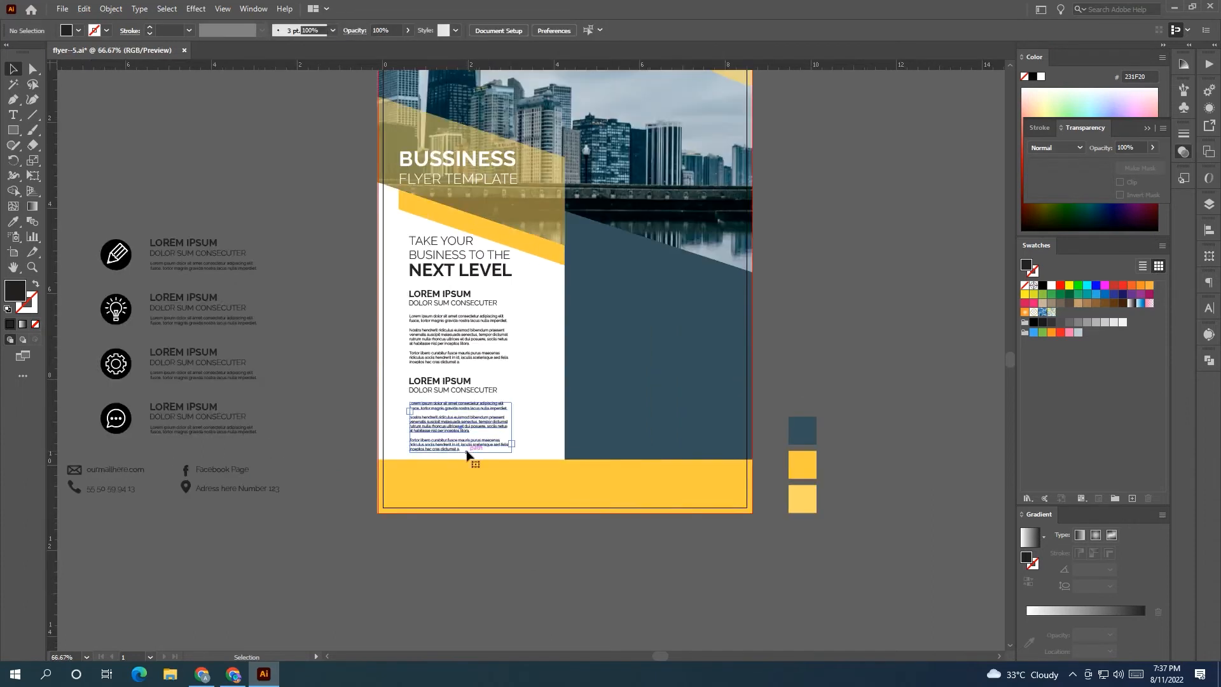
right_click(452, 436)
click(640, 520)
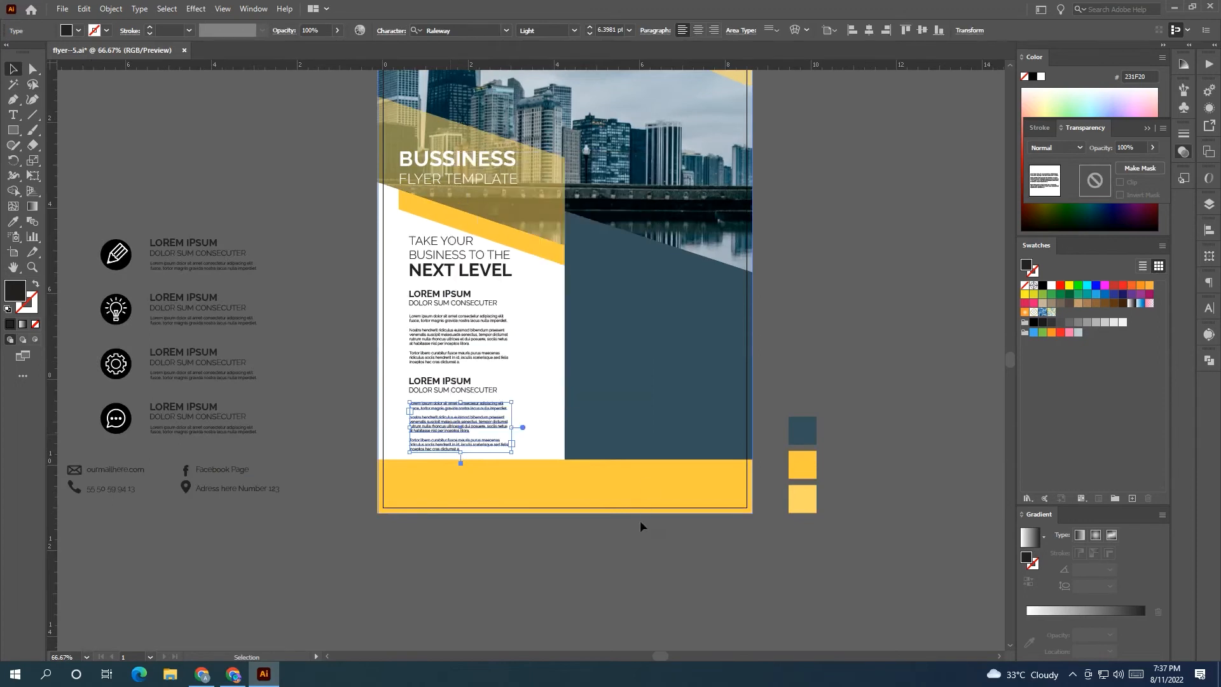
Shift the NEXT LEVEL heading and the first LOREM IPSUM subheading slightly down toward the paragraph below.
drag(638, 521, 542, 553)
click(381, 308)
drag(378, 302, 356, 338)
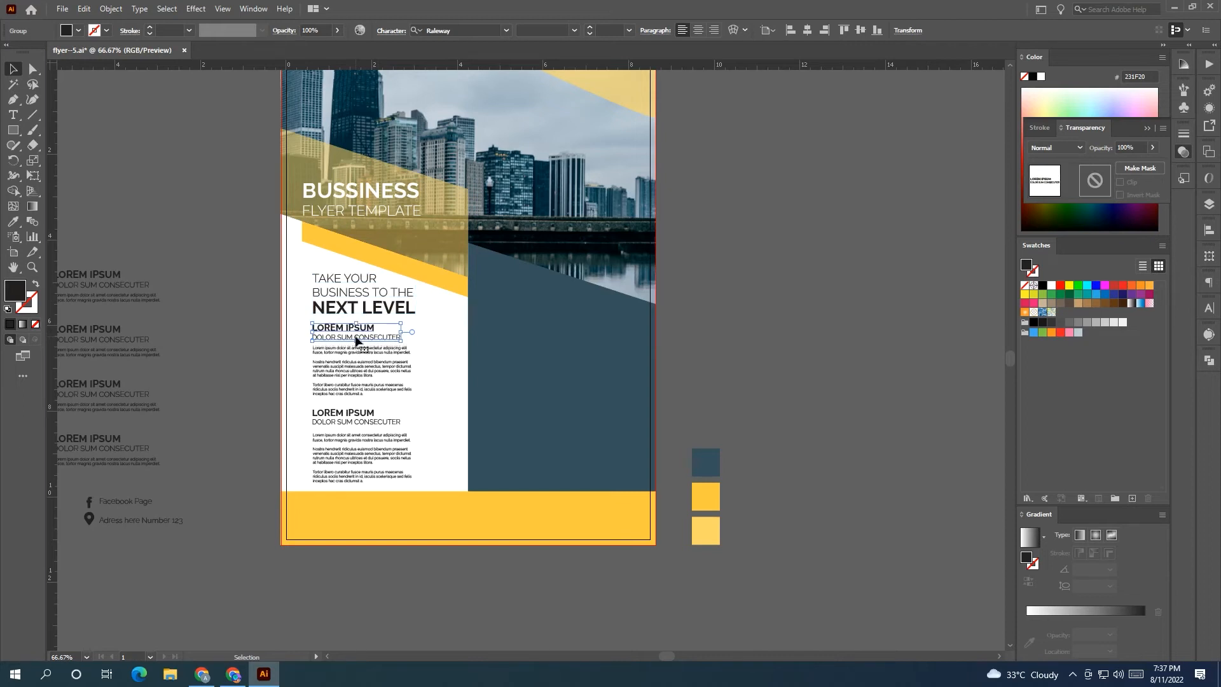
Lock the background shape behind the left text column.
click(259, 287)
scroll(239, 299, down, 1)
drag(251, 296, 199, 300)
click(355, 471)
drag(360, 446, 308, 389)
key(ctrl+z)
key(ctrl+2)
drag(317, 435, 269, 361)
click(184, 380)
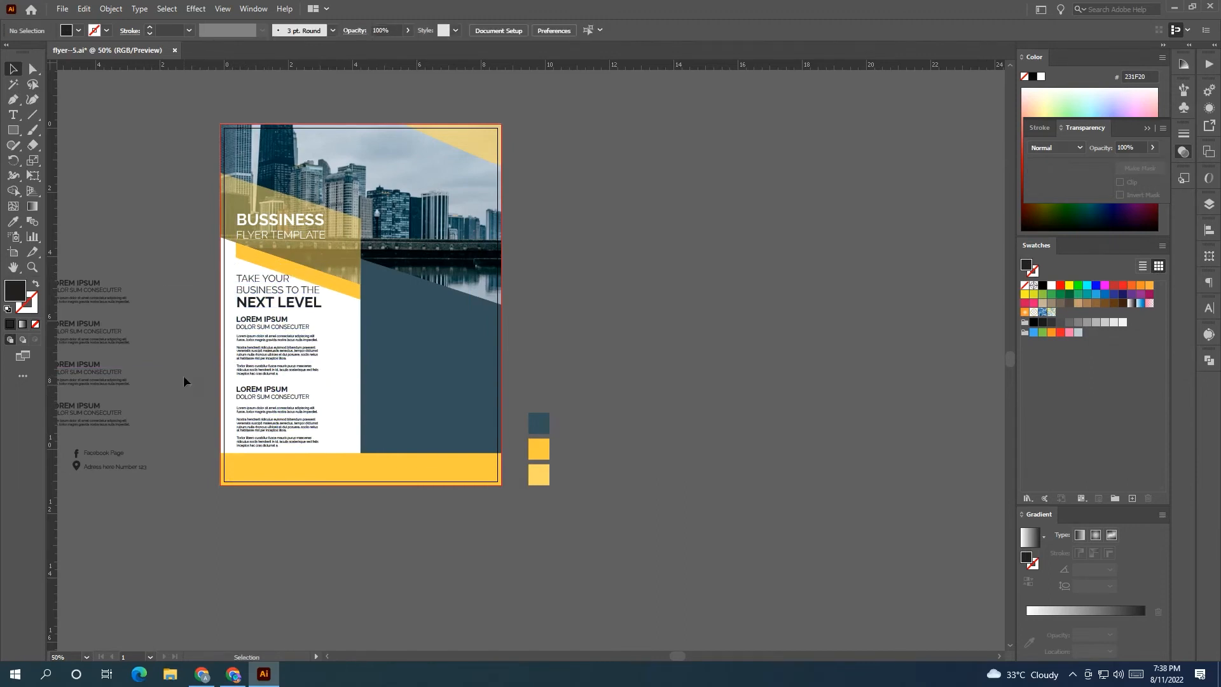
Nudge the darker yellow strip below the title band slightly upward, keeping its horizontal position.
click(329, 291)
key(Up)
key(Up)
key(Up)
key(Up)
key(Up)
key(Up)
key(Up)
key(Up)
key(Right)
key(Right)
key(Left)
key(Left)
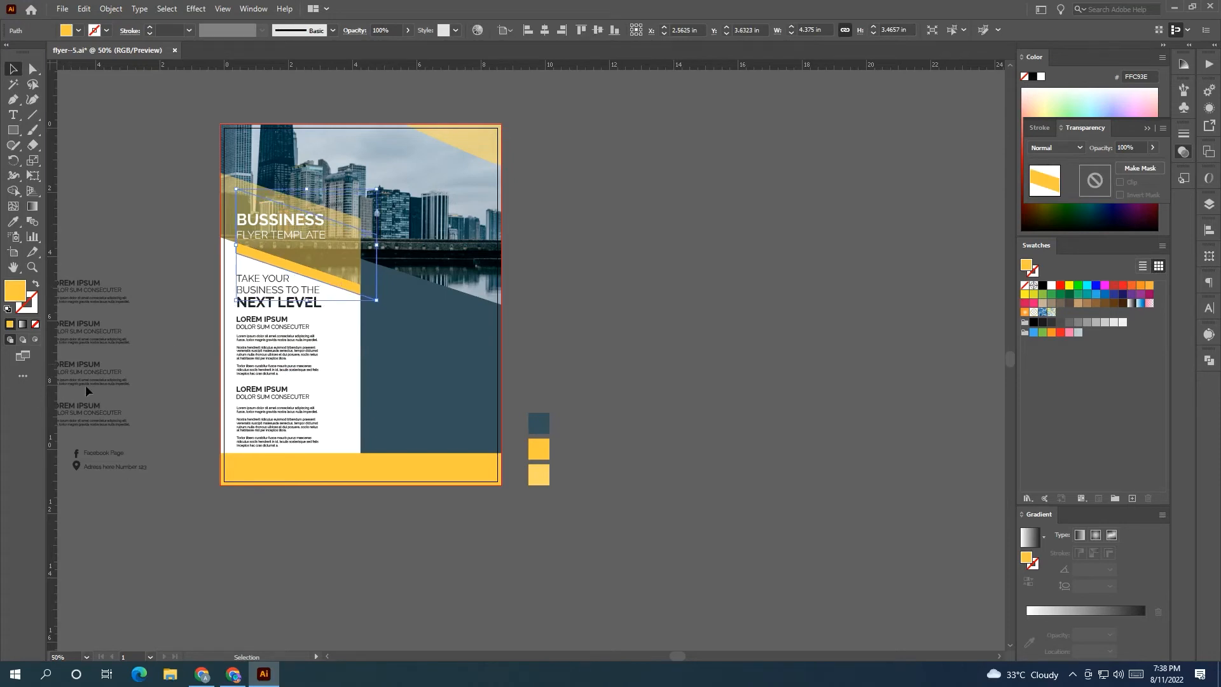
Shift the second LOREM IPSUM subheading and the first body paragraph block slightly down on the white area.
drag(210, 349, 178, 349)
click(234, 397)
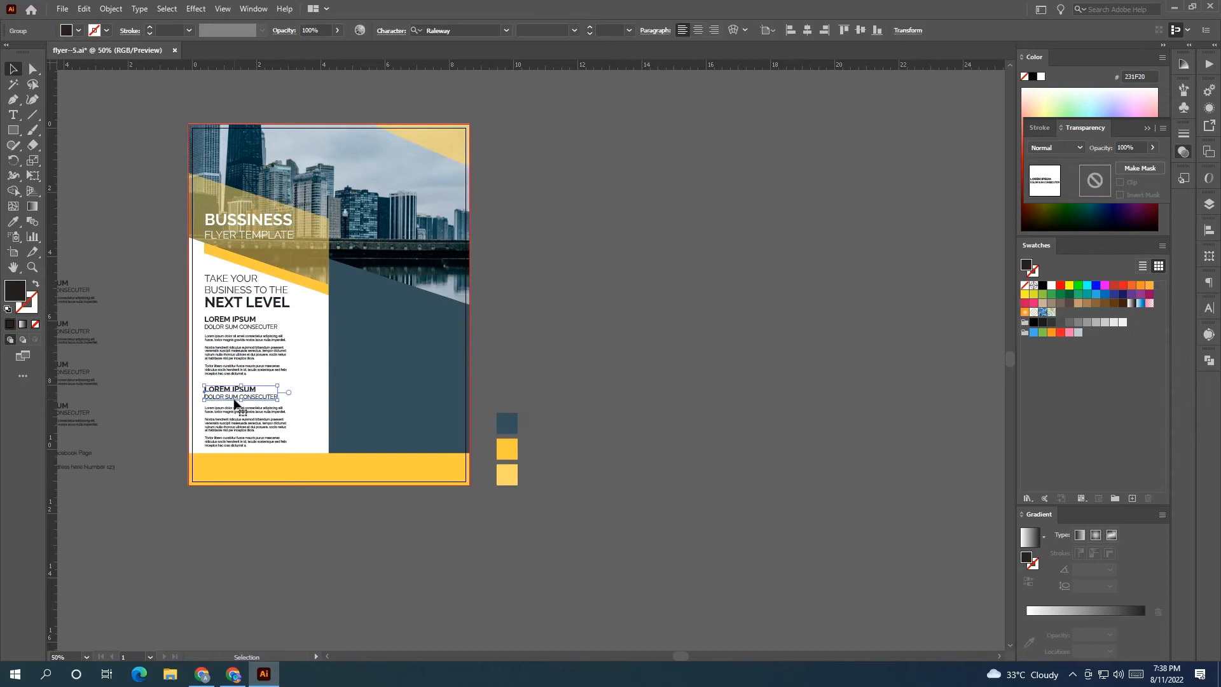
key(Down)
key(Down)
key(Down)
key(Down)
click(224, 372)
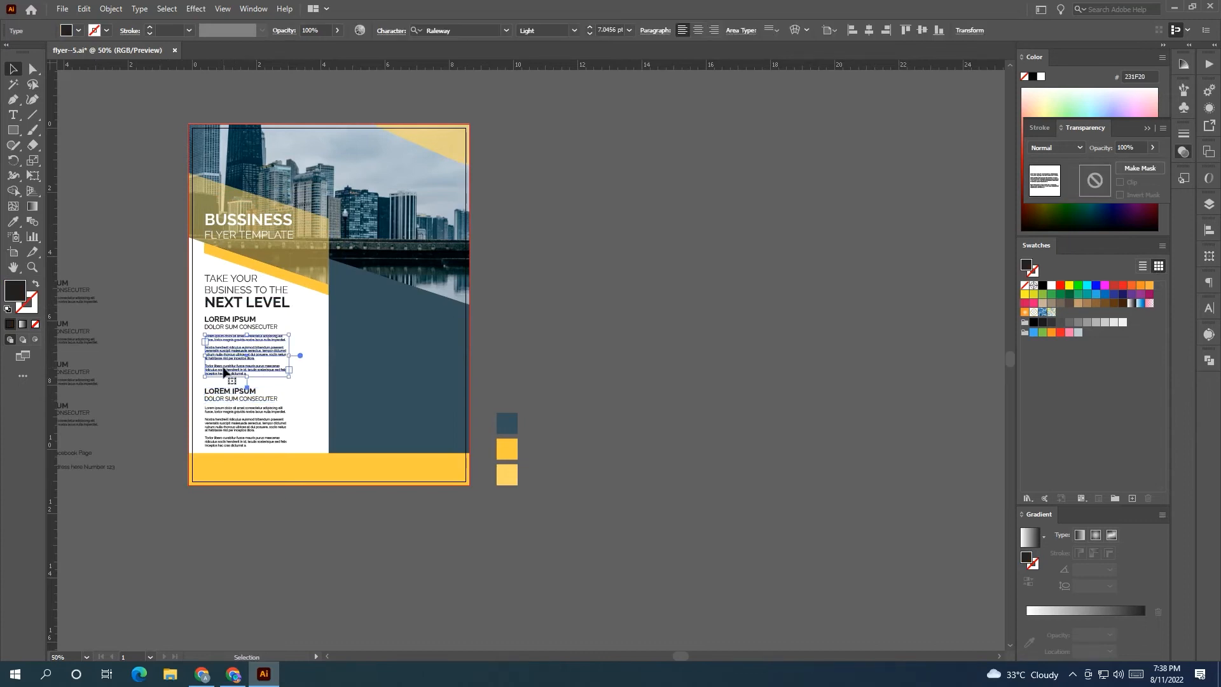
key(Down)
key(Down)
key(Down)
key(Down)
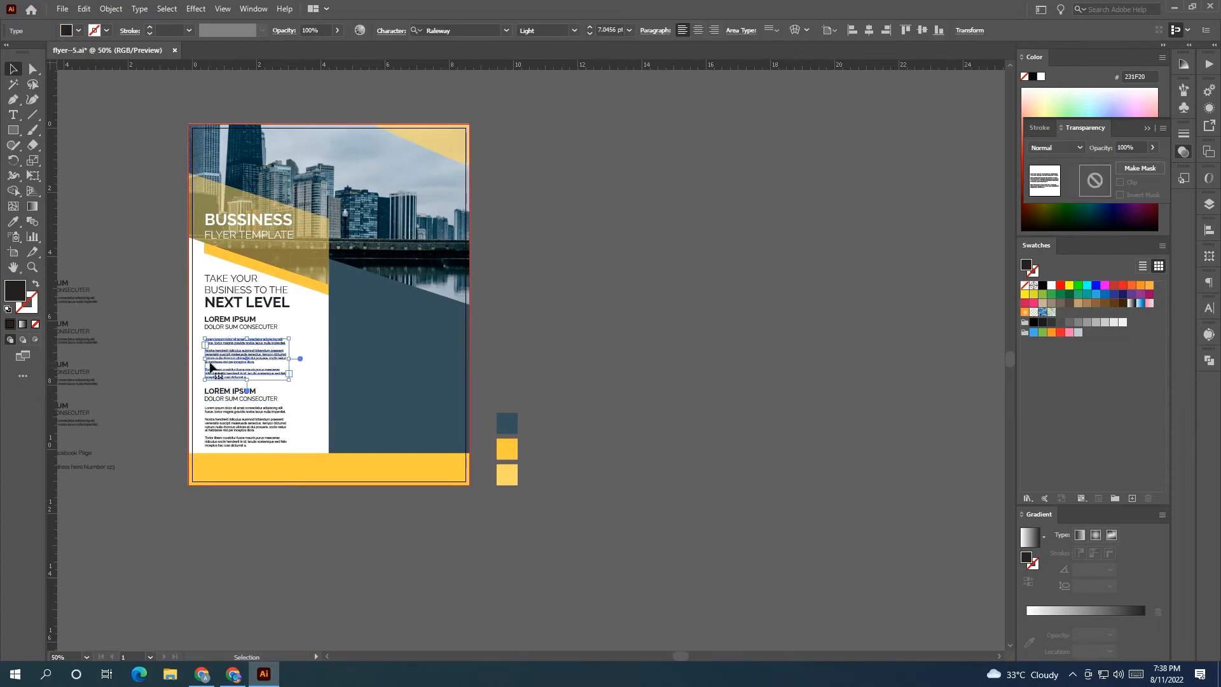
Shift the first LOREM IPSUM subheading and the NEXT LEVEL heading slightly down.
click(223, 323)
key(Down)
key(Down)
key(Down)
key(Down)
key(Down)
key(Down)
key(Up)
key(Up)
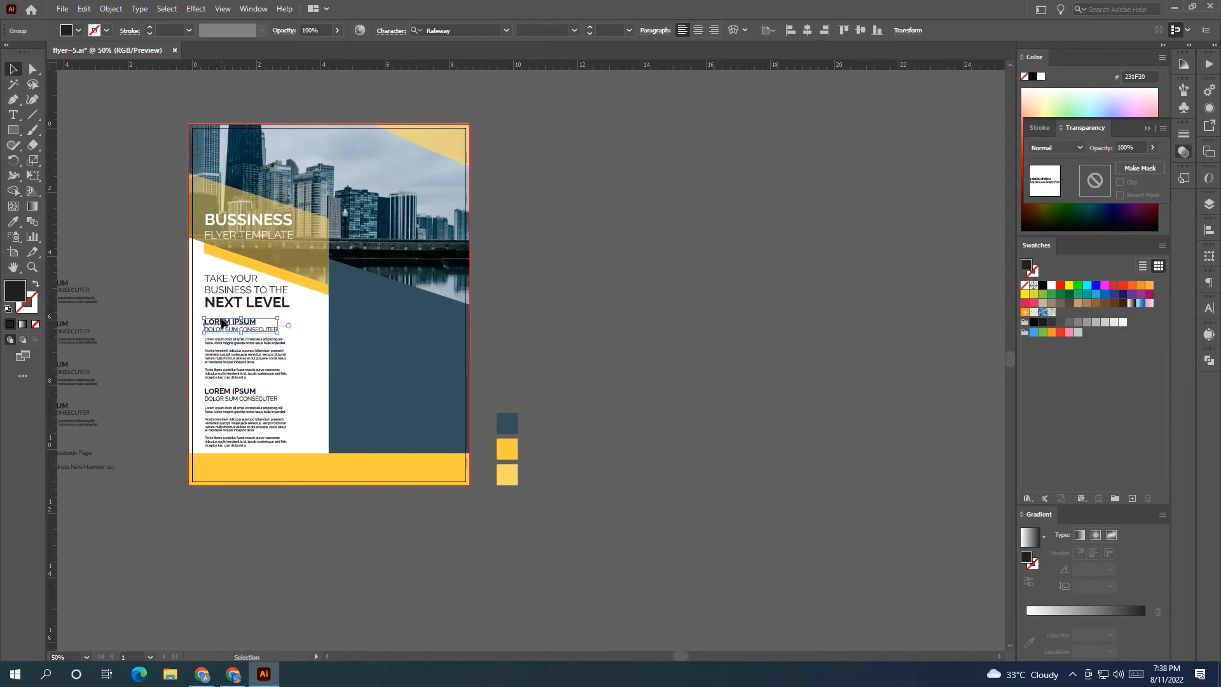
click(220, 307)
key(Down)
key(Down)
key(Down)
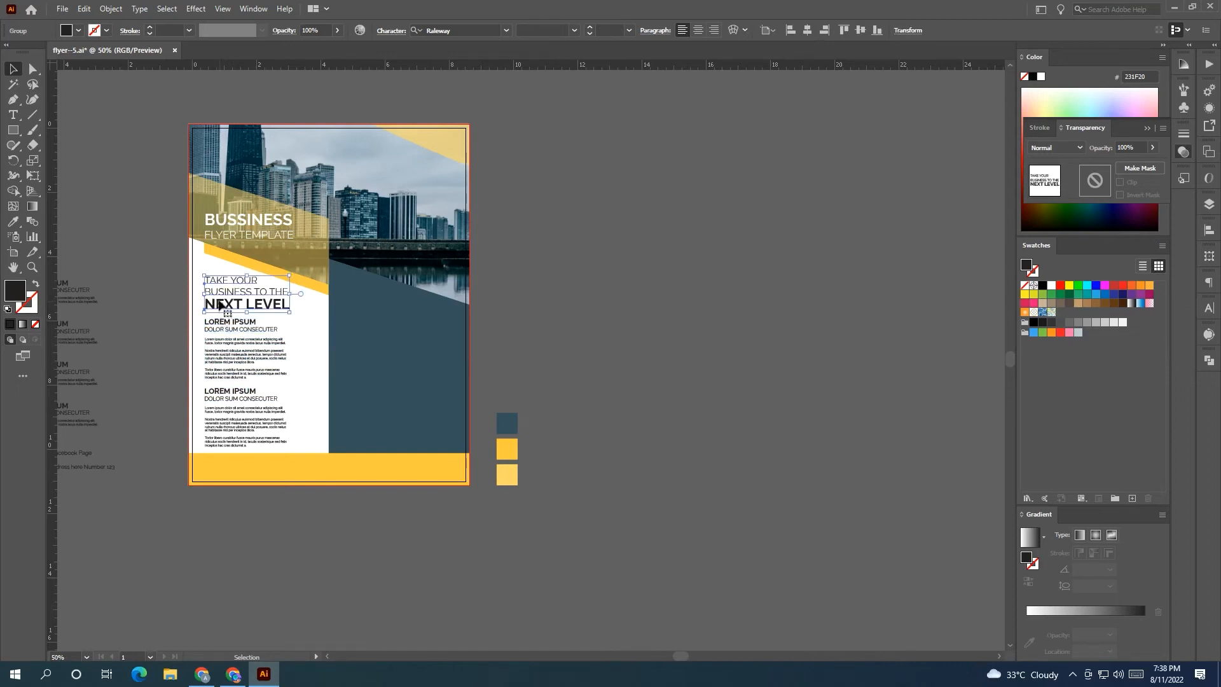
click(152, 269)
Fill both body paragraph blocks in the white column with dark grey 333333.
drag(152, 269, 283, 263)
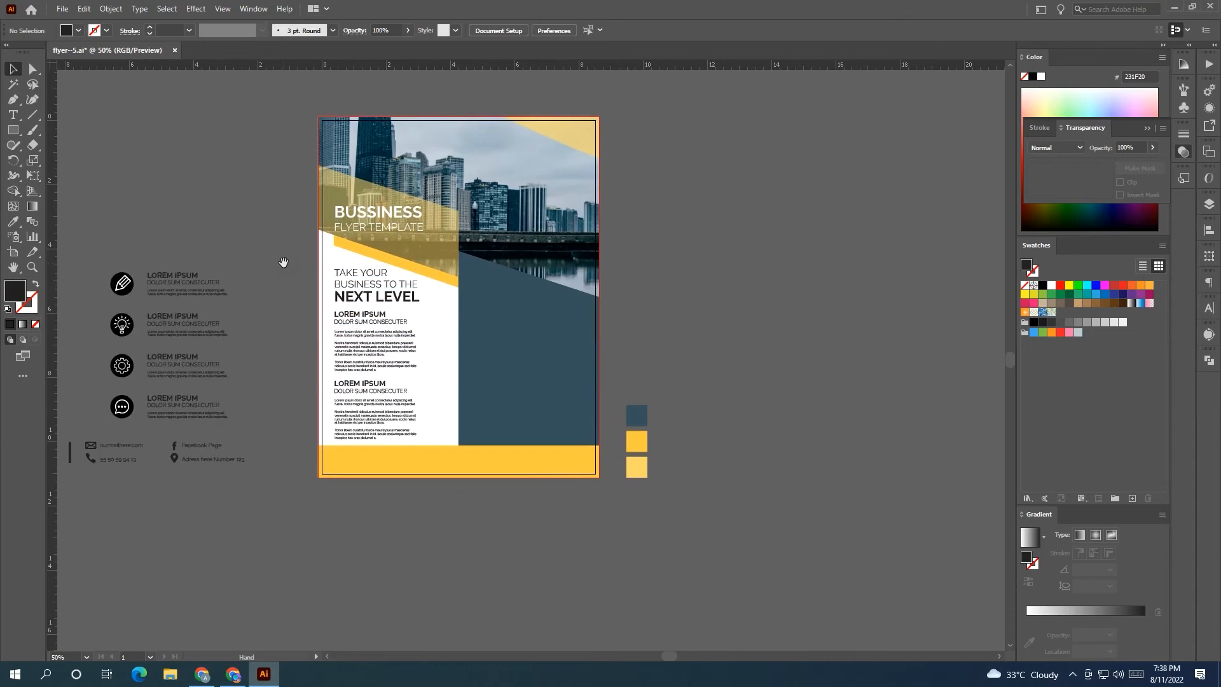
click(380, 420)
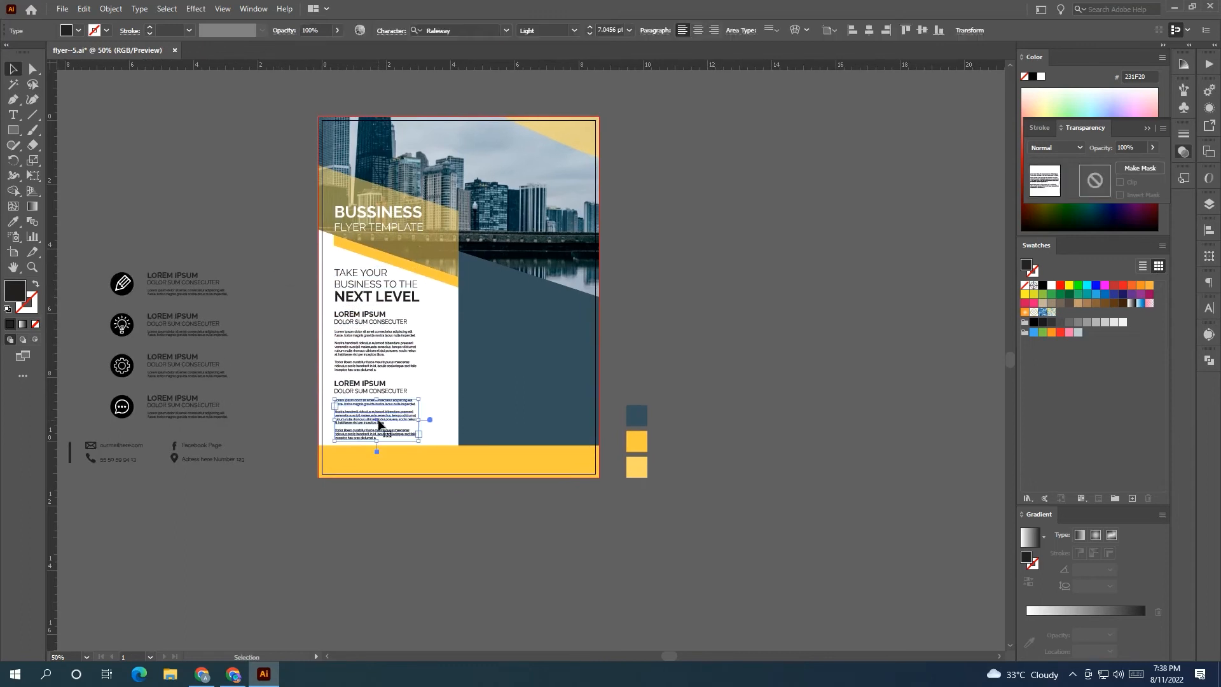
shift+click(366, 355)
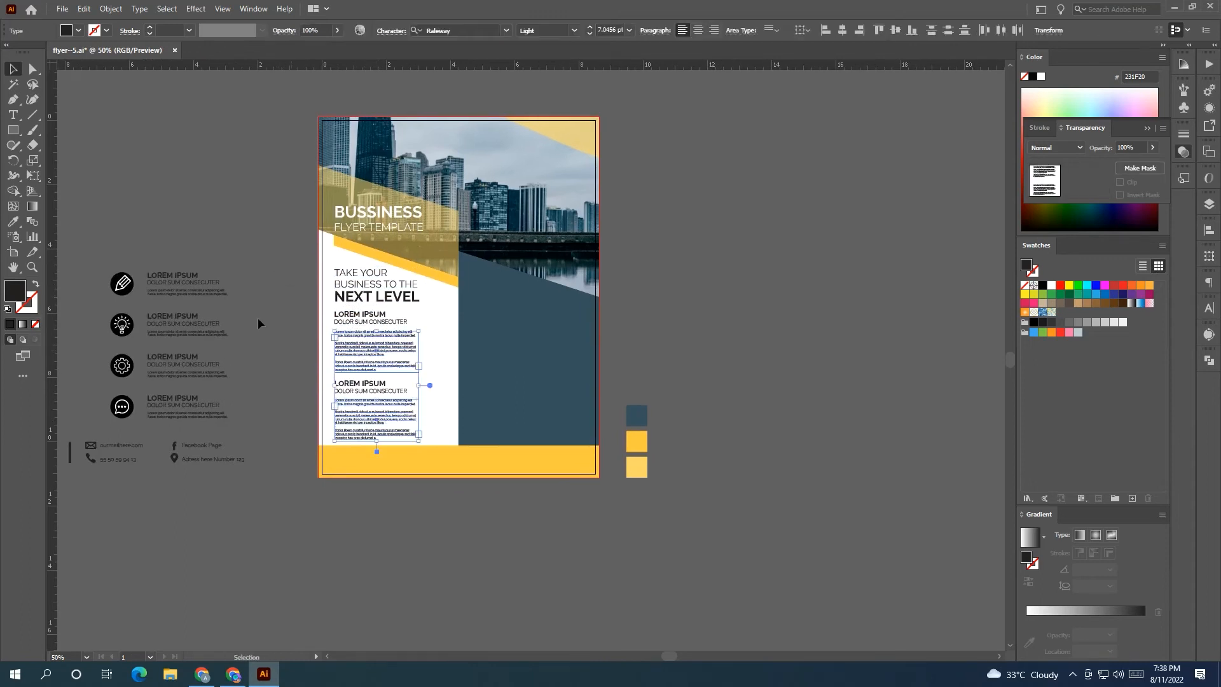
click(1051, 323)
click(894, 357)
scroll(887, 357, left, 1)
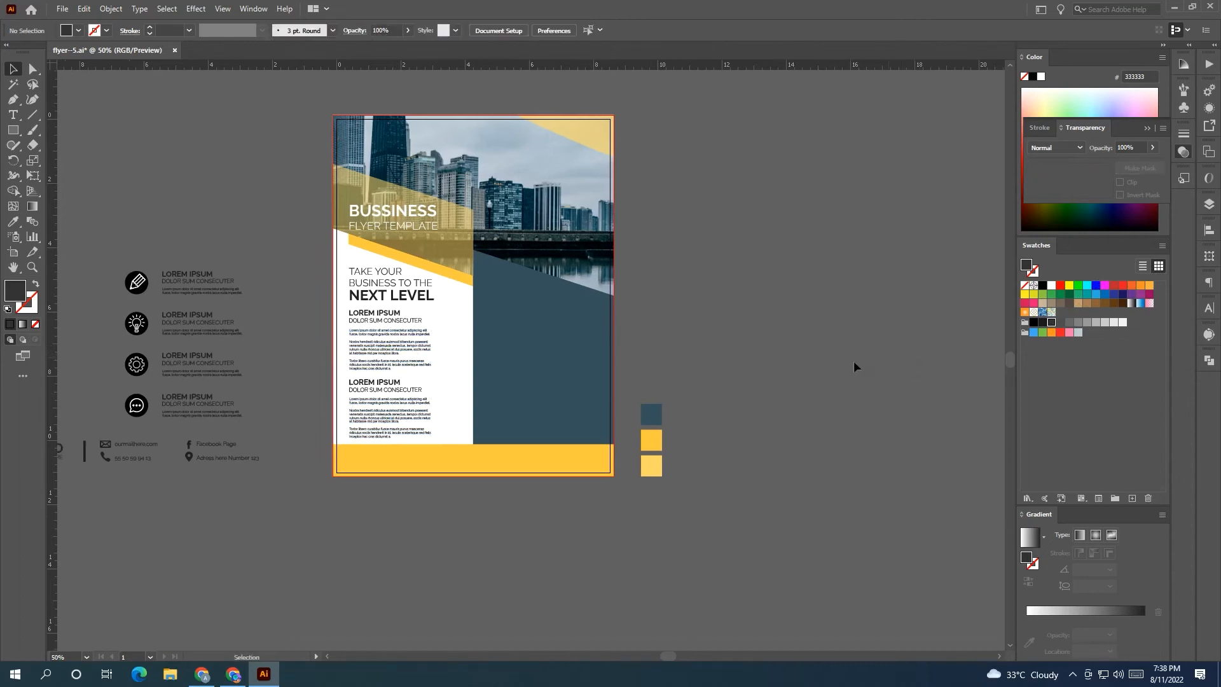
Fill the NEXT LEVEL heading and both LOREM IPSUM subheadings in the white column with black 000000.
click(402, 304)
click(1034, 323)
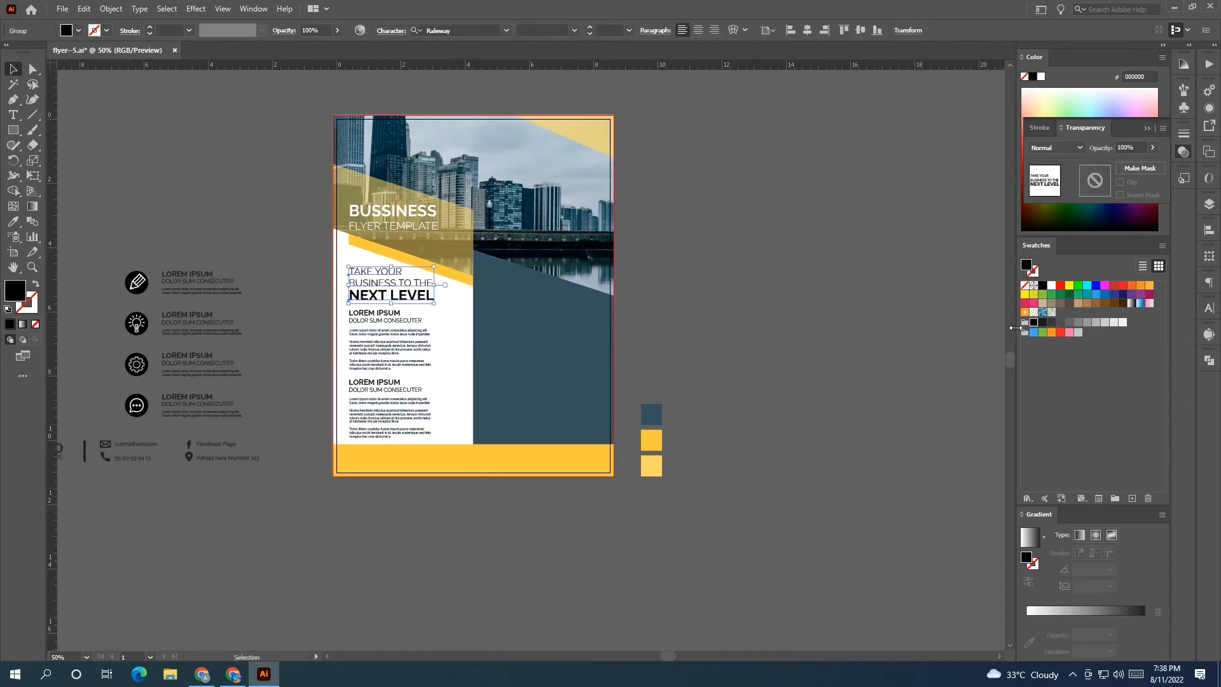
click(905, 346)
click(361, 351)
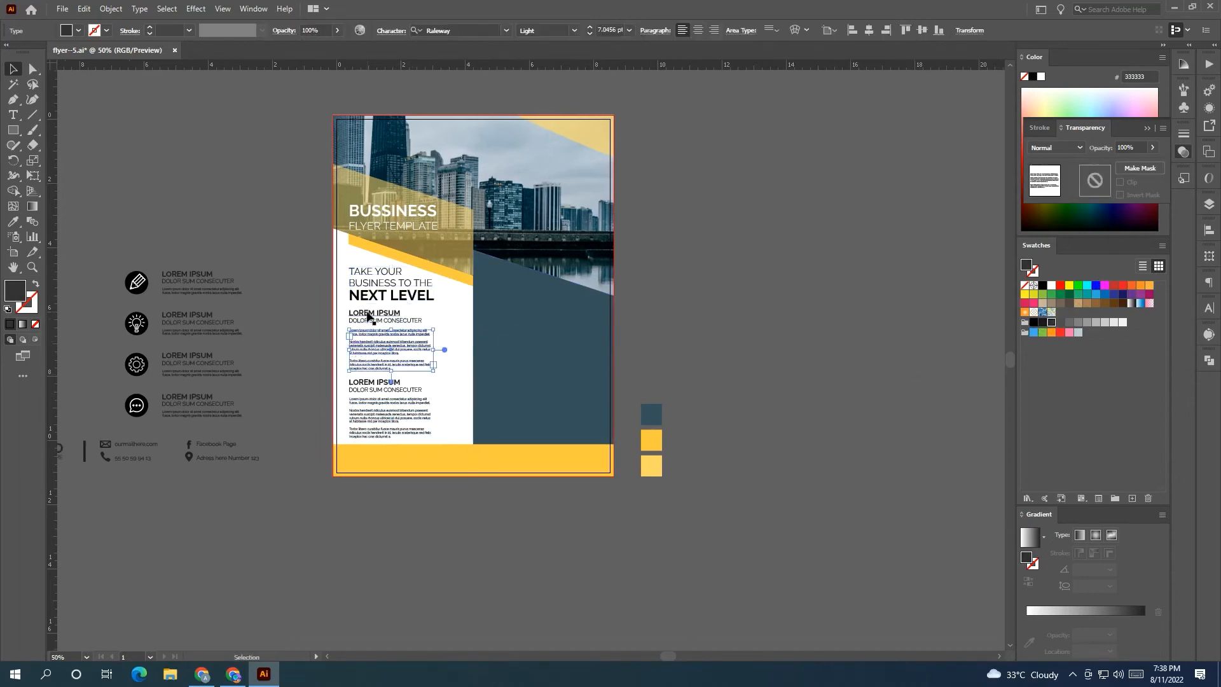
click(369, 316)
click(387, 390)
click(1033, 323)
click(829, 386)
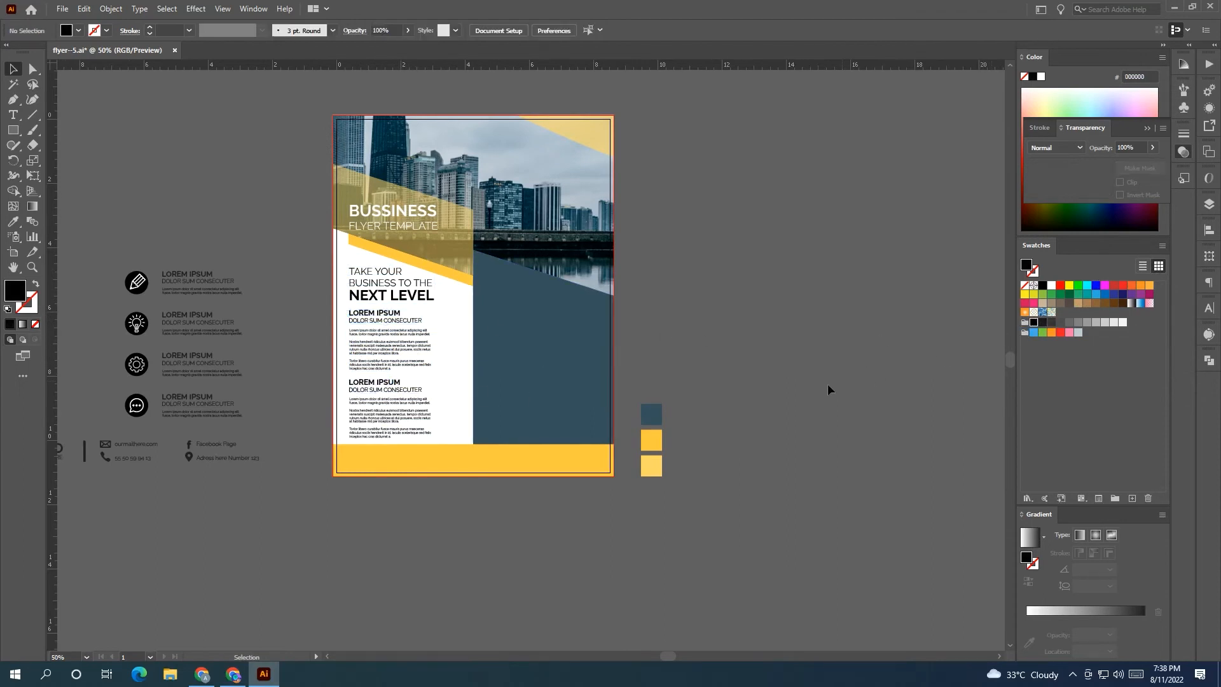
Fill the four LOREM IPSUM text blocks beside the icons with white.
drag(815, 388, 797, 386)
drag(662, 392, 779, 392)
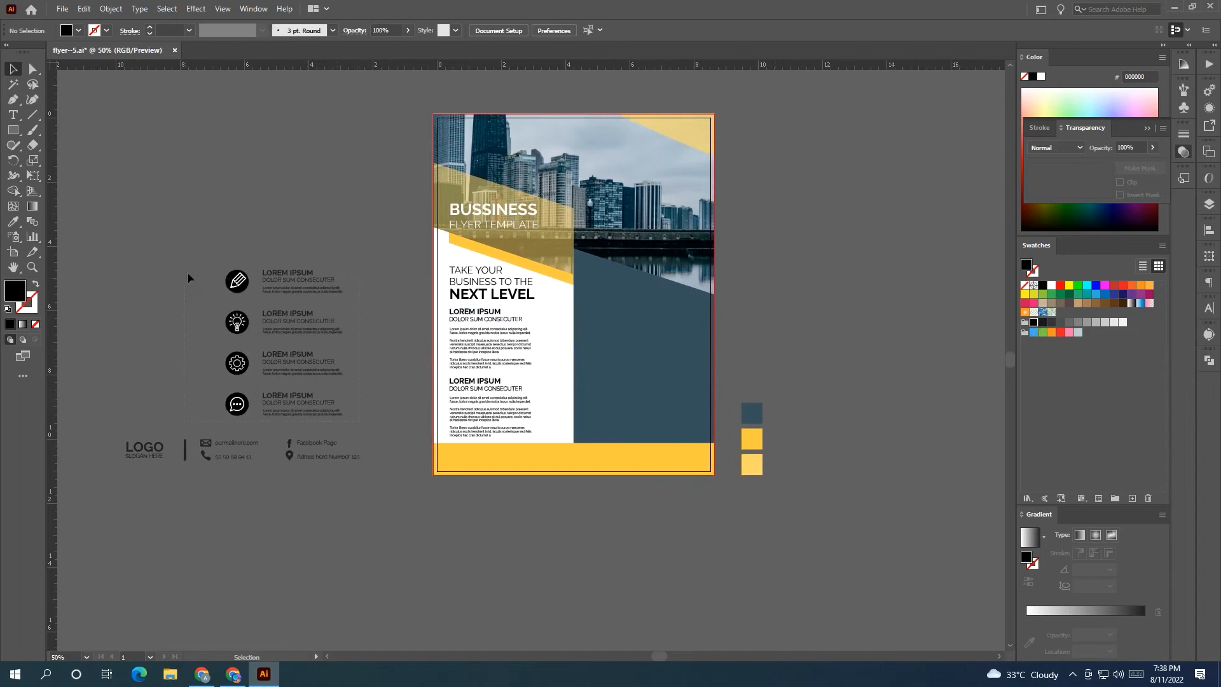
drag(282, 258, 354, 420)
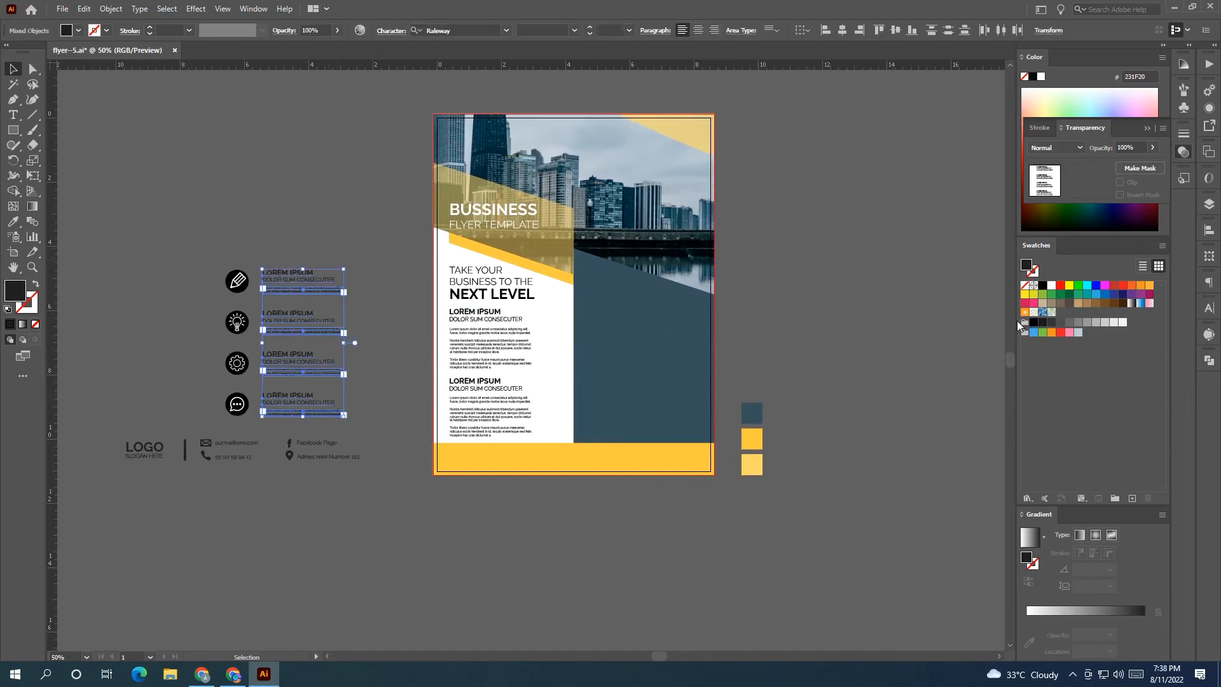
click(1051, 285)
click(209, 281)
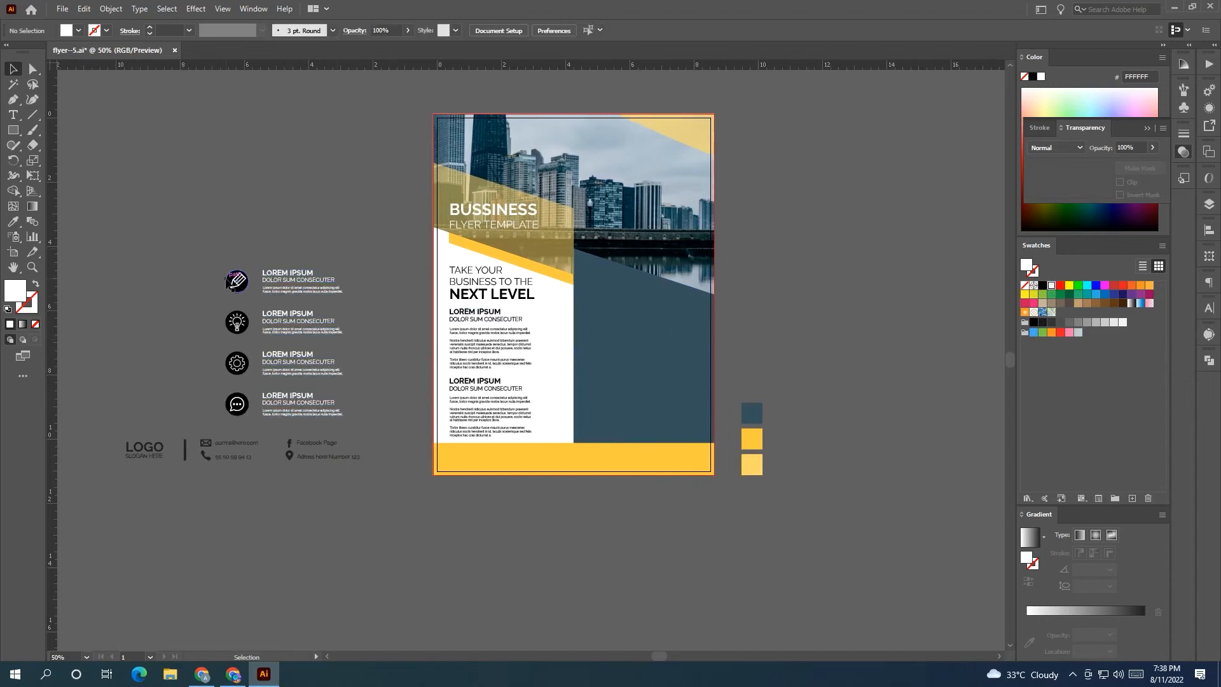
Recolour the four black icon circles with the footer bar's yellow, FFC93E.
click(235, 281)
shift+click(236, 322)
shift+click(236, 363)
shift+click(237, 404)
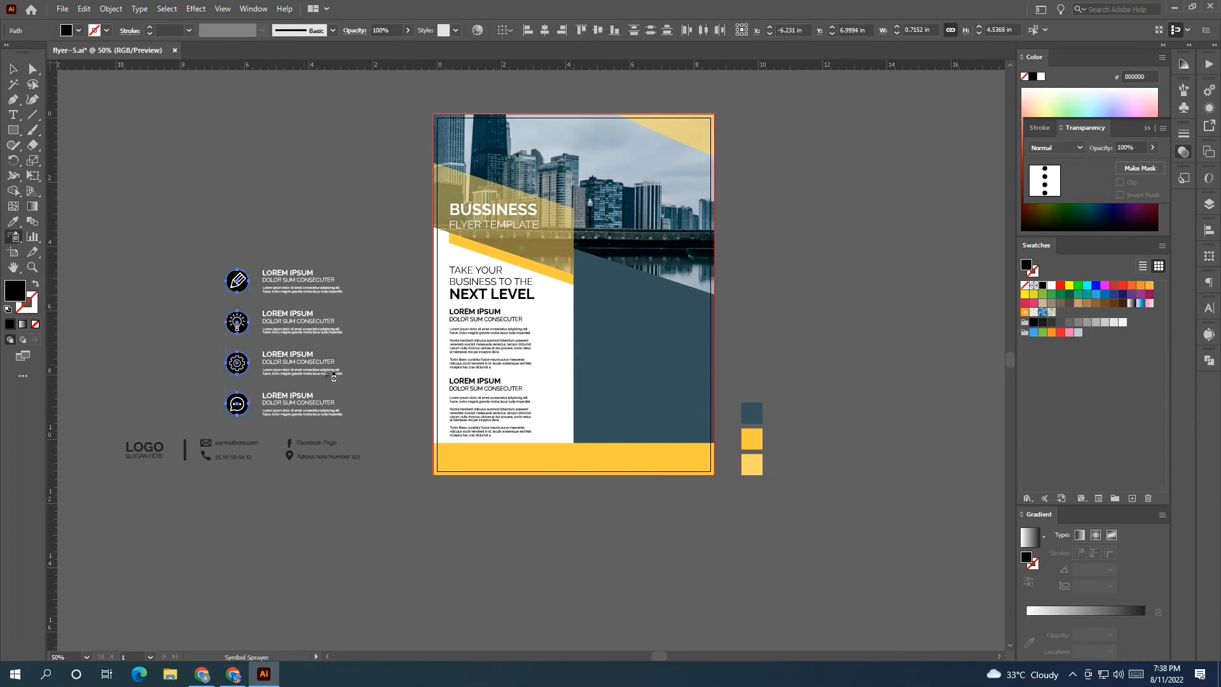
click(524, 453)
Place the slightly reduced icon list with its texts on the dark blue panel and bring it to the front.
drag(195, 212, 337, 414)
drag(295, 357, 643, 395)
right_click(615, 370)
mouse_move(675, 531)
click(777, 530)
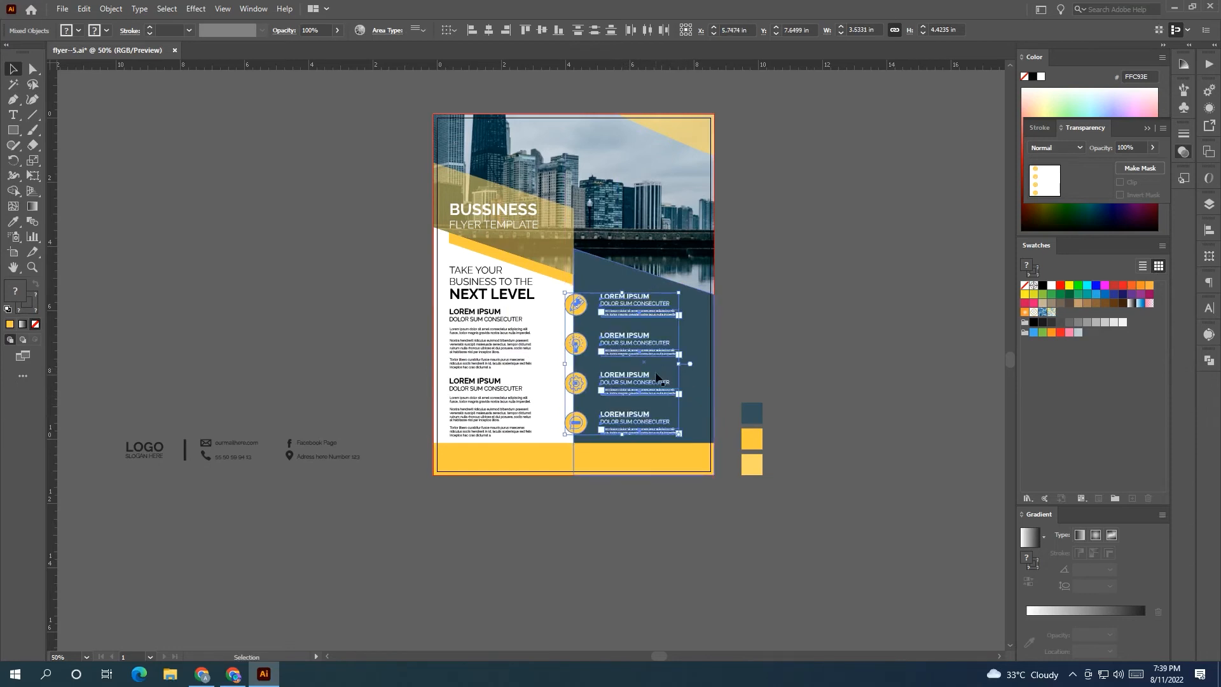
Nudge the icon list left and slightly up so the circles centre on the dark panel's left edge.
key(Left)
key(Left)
key(Left)
key(Left)
key(Left)
key(Left)
key(Left)
key(Left)
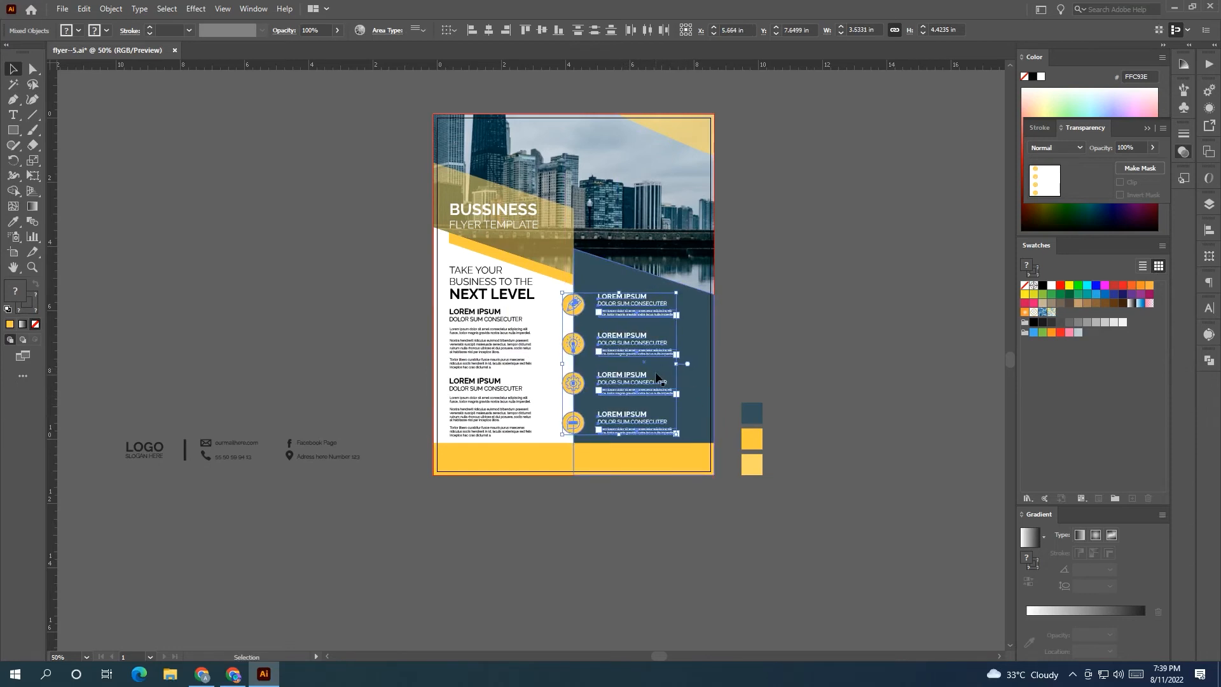
key(Up)
key(Up)
key(Right)
key(Right)
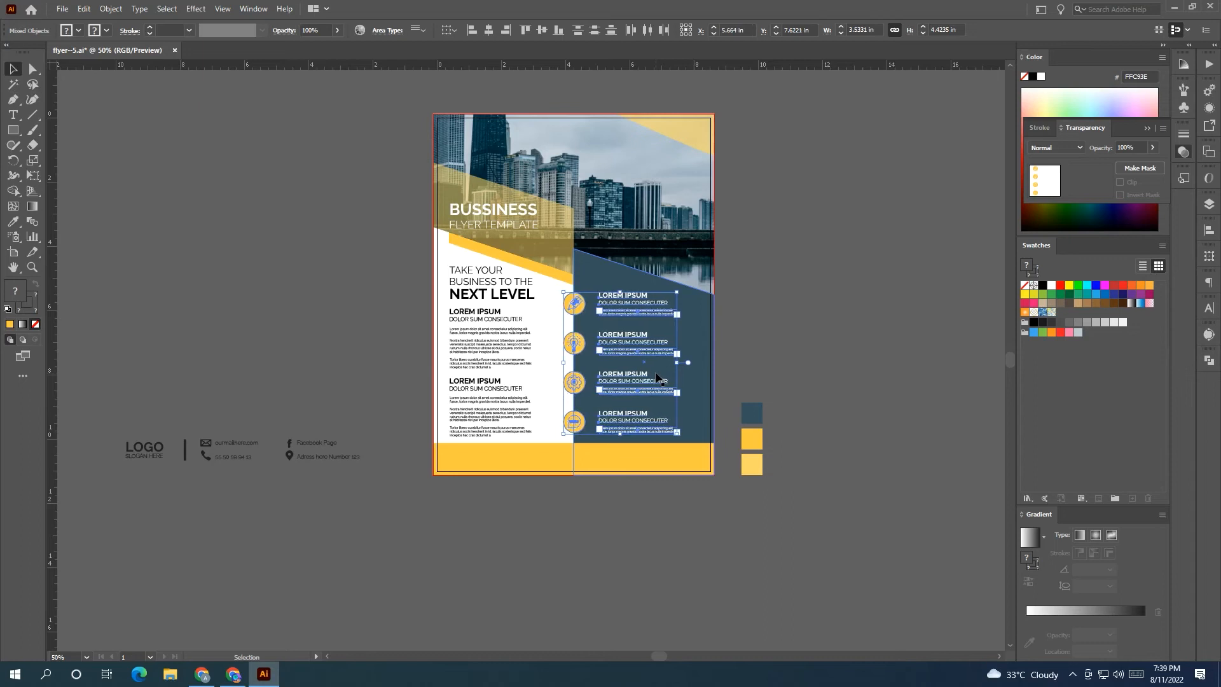
click(823, 332)
mouse_move(823, 333)
mouse_down()
mouse_move(842, 327)
mouse_move(815, 330)
mouse_up()
Enlarge each of the four white text blocks beside the icons slightly.
click(644, 311)
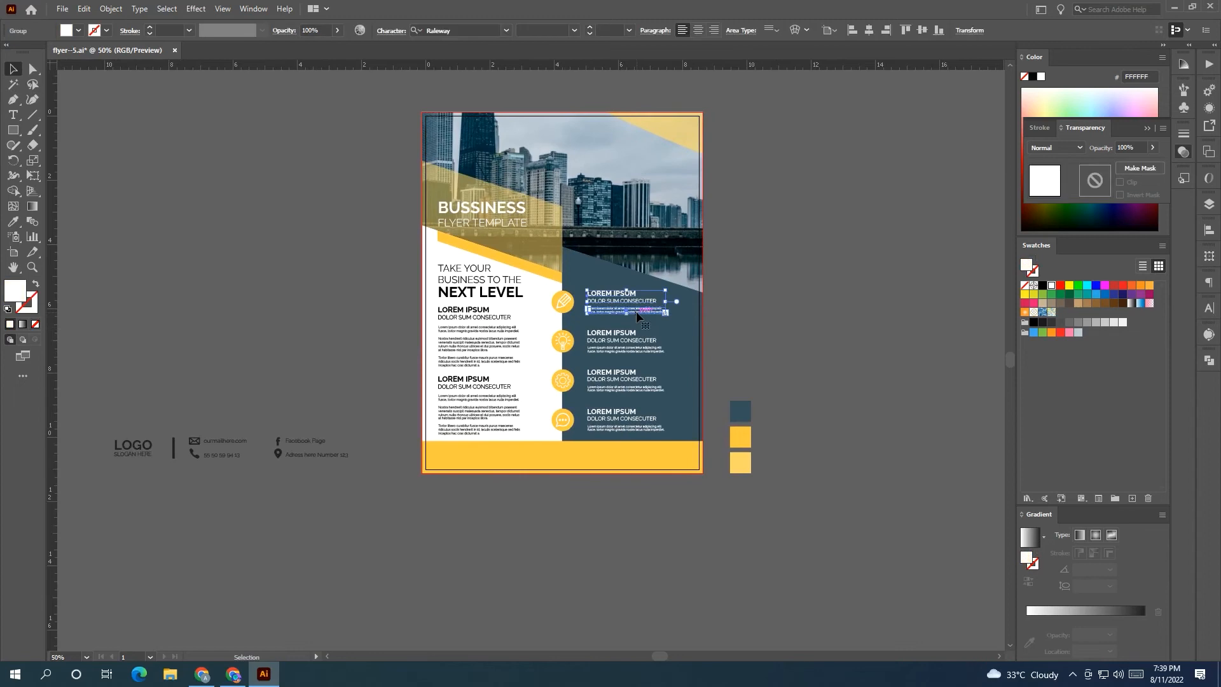
click(639, 340)
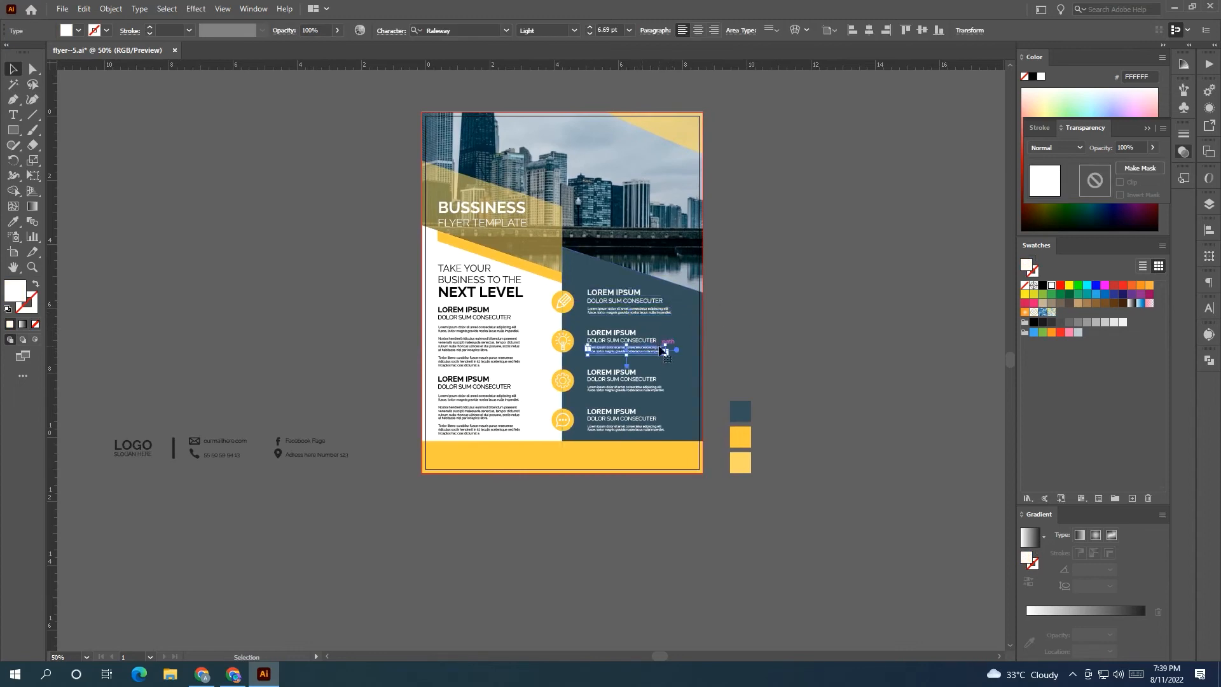
click(668, 380)
drag(668, 380, 669, 419)
click(799, 406)
drag(799, 407, 841, 401)
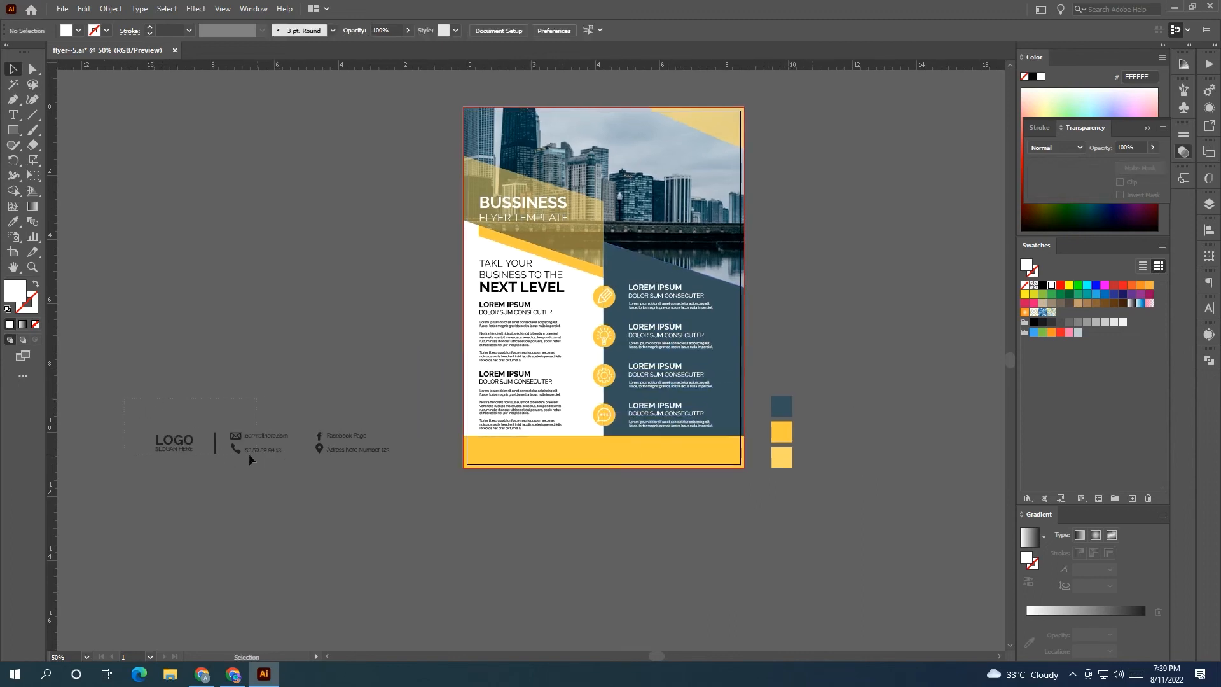
Fill the LOGO and SLOGAN HERE text with white.
drag(250, 453, 250, 453)
click(1052, 286)
click(396, 506)
Place the logo and contact row in front on the bottom yellow bar and size it about 7.4 in wide.
drag(190, 423, 574, 444)
right_click(574, 445)
click(761, 384)
drag(720, 466, 637, 454)
scroll(621, 472, up, 1)
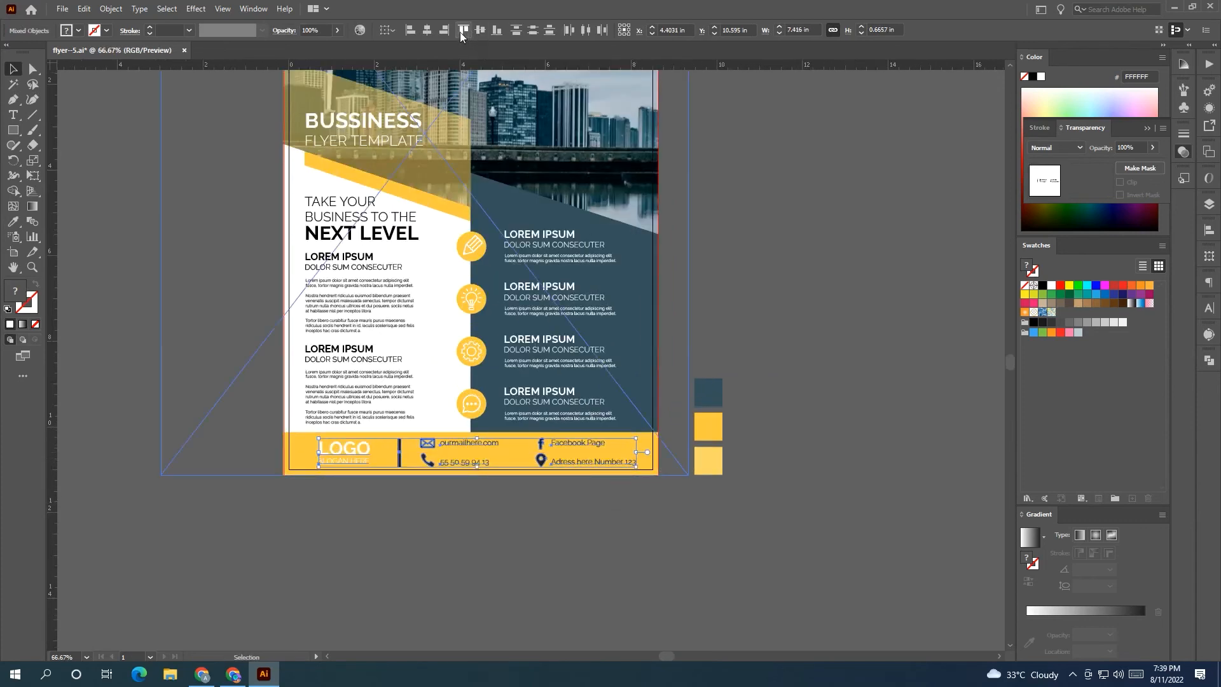
Group the logo and contact row and centre it horizontally on the flyer.
key(ctrl+g)
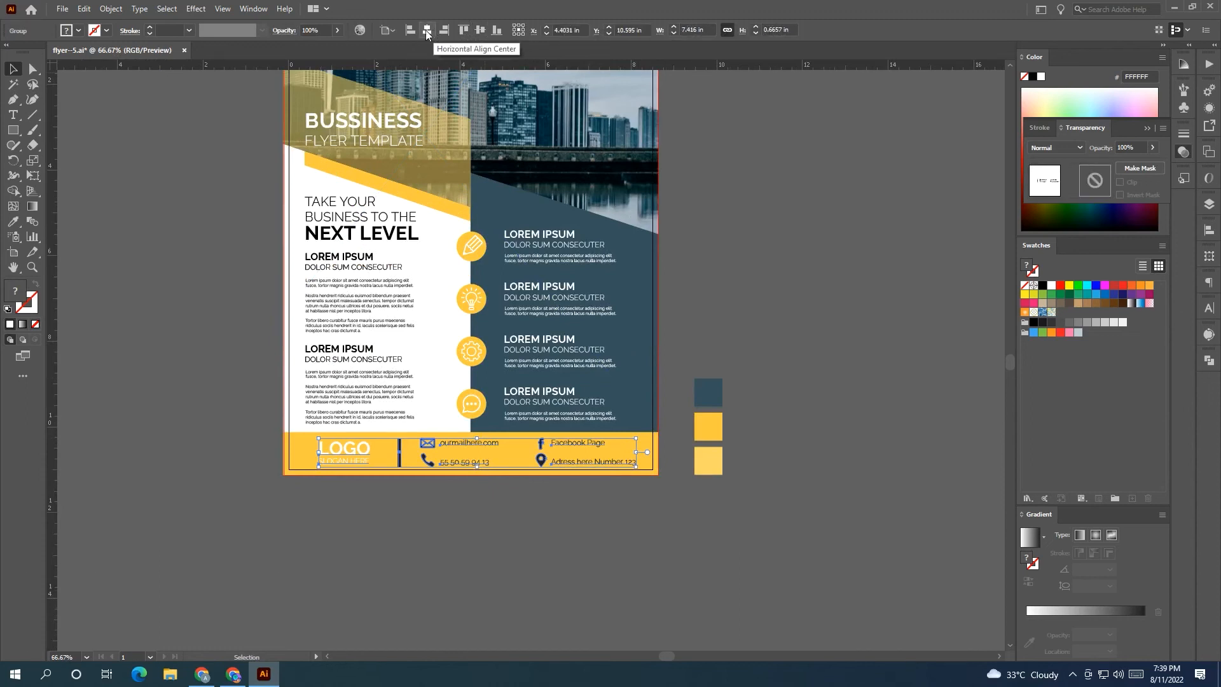
click(426, 34)
click(765, 321)
drag(764, 321, 719, 378)
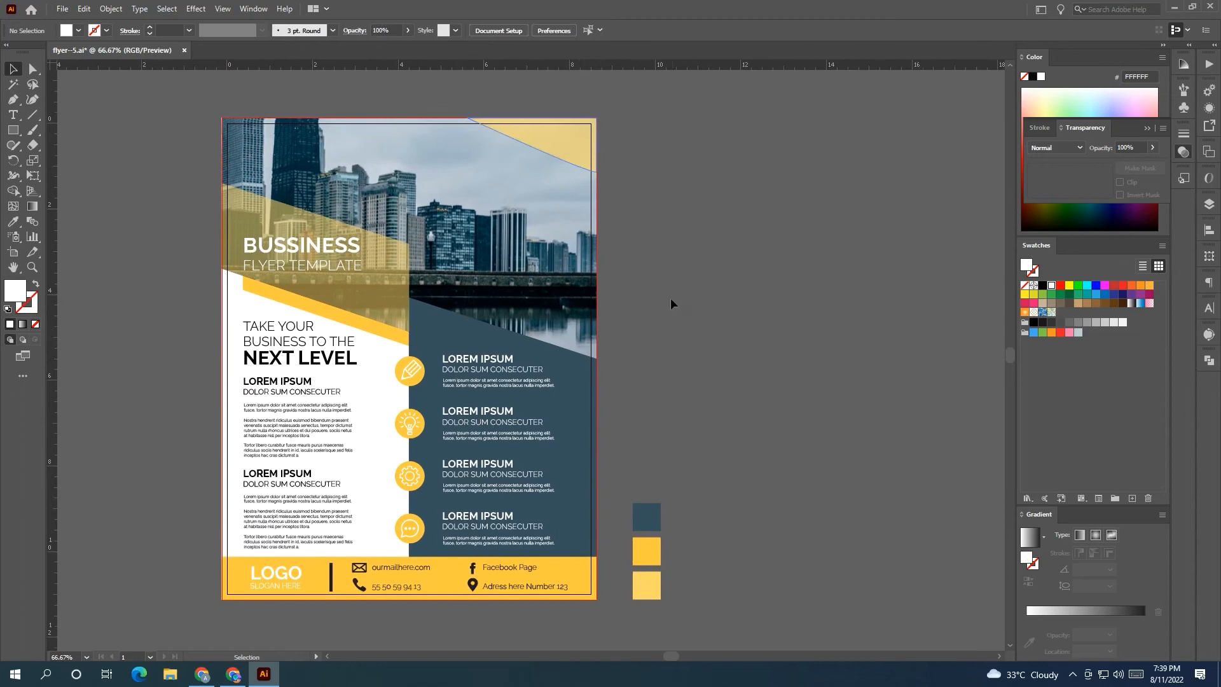
Save the flyer document.
key(ctrl+minus)
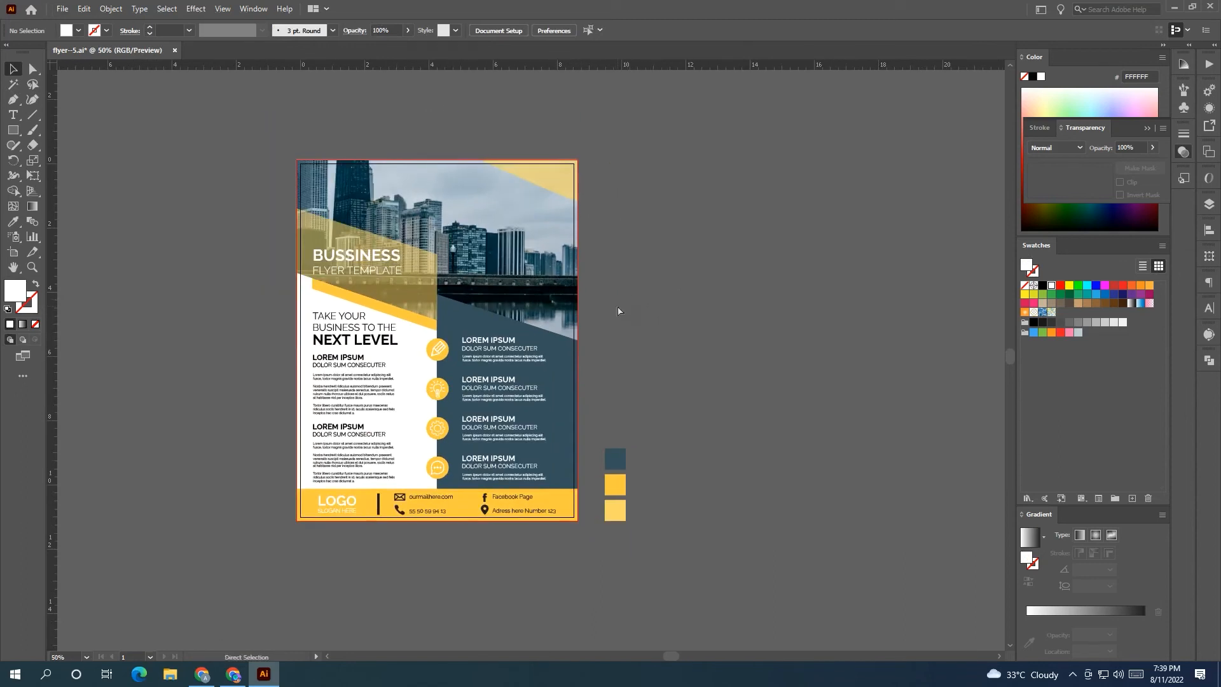
key(ctrl+s)
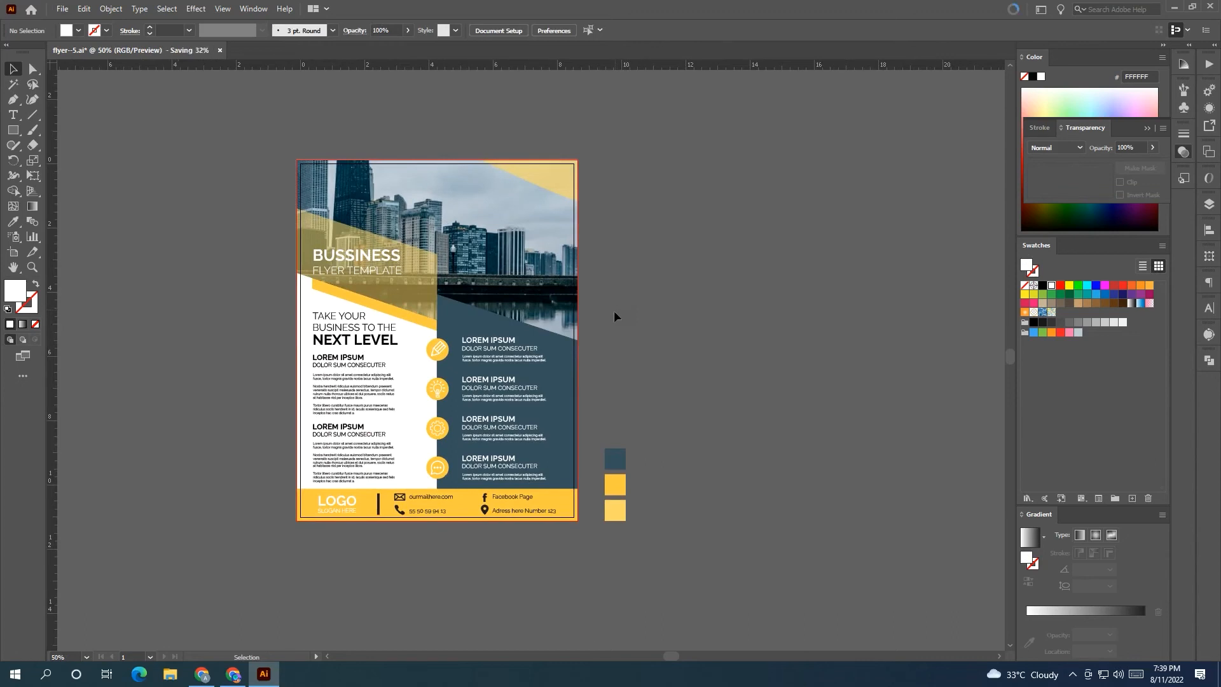
Delete the last paragraph from the body text under the second LOREM IPSUM subheading in the white column.
scroll(389, 381, up, 1)
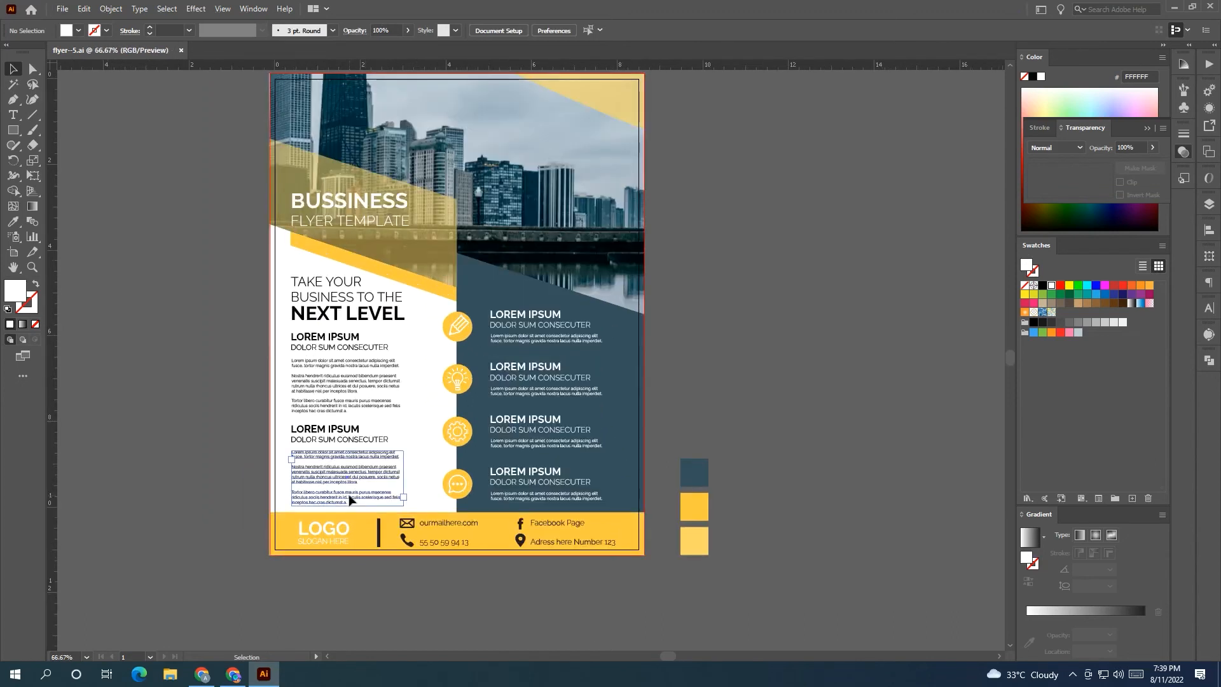
click(354, 500)
click(13, 115)
drag(344, 499, 296, 494)
key(BackSpace)
click(12, 68)
shift+click(356, 437)
click(90, 257)
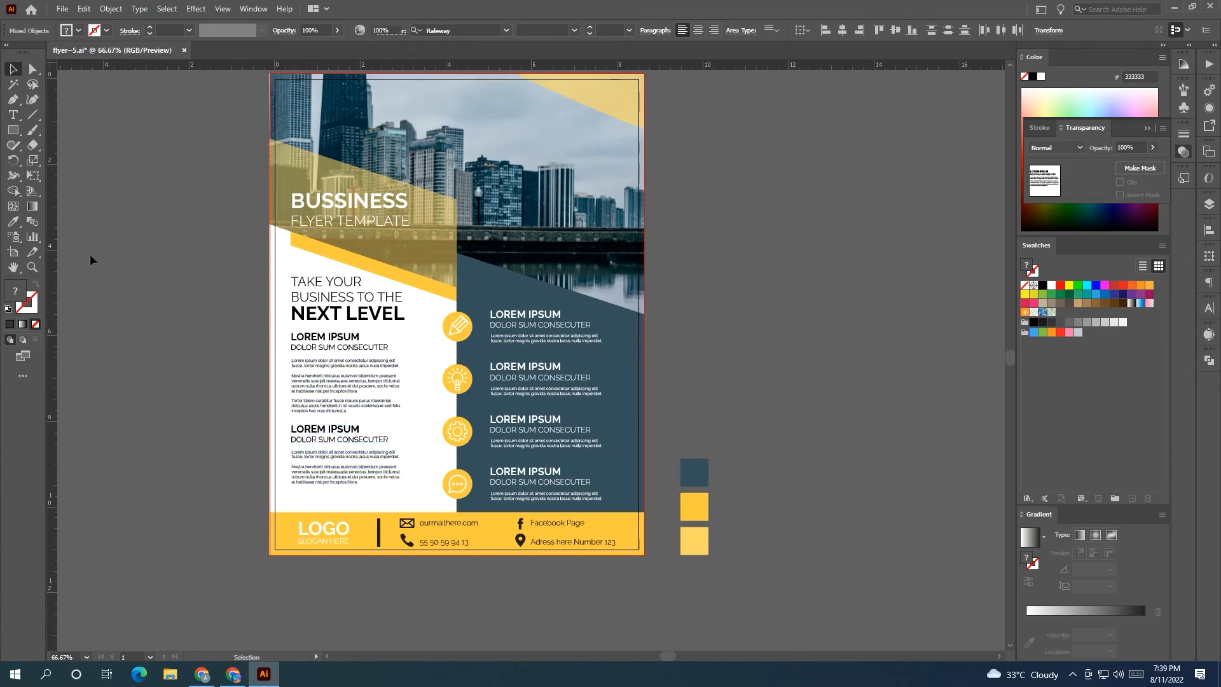
Delete the last paragraph from the body text under the first LOREM IPSUM subheading in the white column.
click(13, 115)
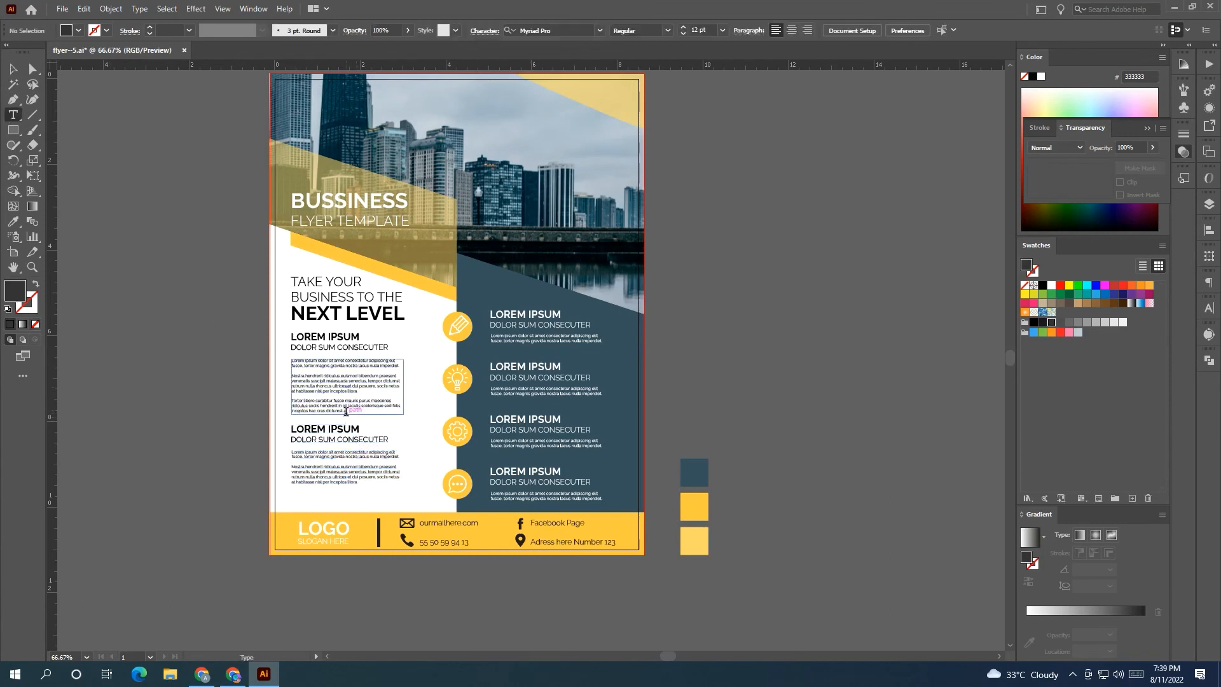
drag(292, 405, 292, 395)
key(BackSpace)
click(12, 68)
Move the second LOREM IPSUM subheading and its body text up to close the gap below the first text.
click(328, 441)
shift+click(331, 462)
key(Up)
key(Up)
key(Up)
key(Up)
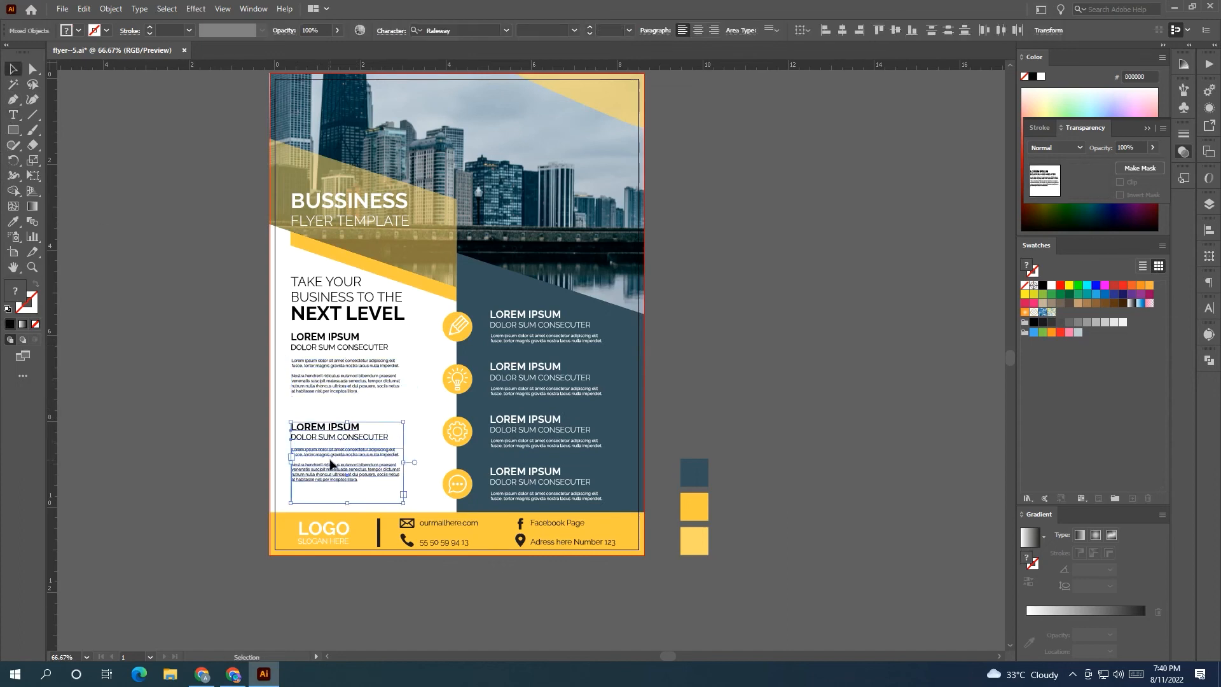
key(Up)
key(Up)
key(Up)
key(Up)
key(Up)
key(Up)
key(Up)
key(Up)
key(Up)
key(Up)
key(Up)
key(Up)
key(Up)
key(Up)
key(Up)
key(Up)
key(Up)
key(Up)
key(Up)
key(Up)
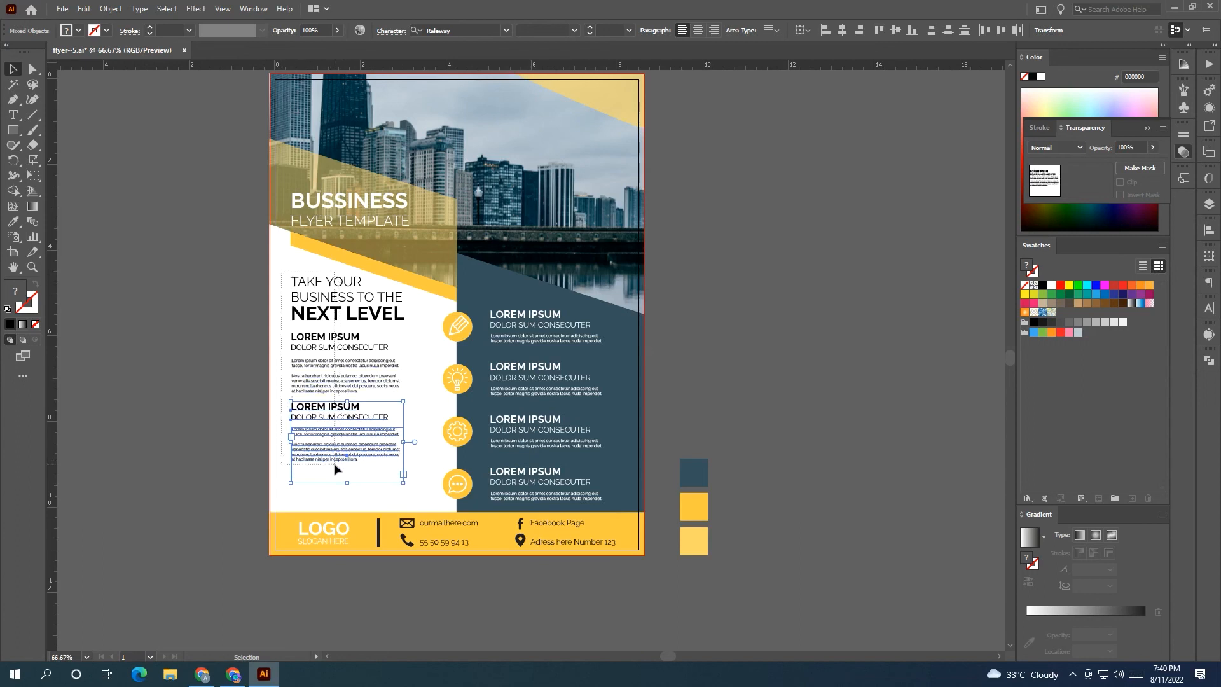
Enlarge the whole left text column proportionally and adjust its position so it fills the white area.
drag(334, 463, 338, 465)
drag(403, 482, 454, 519)
drag(376, 475, 378, 482)
drag(422, 522, 421, 520)
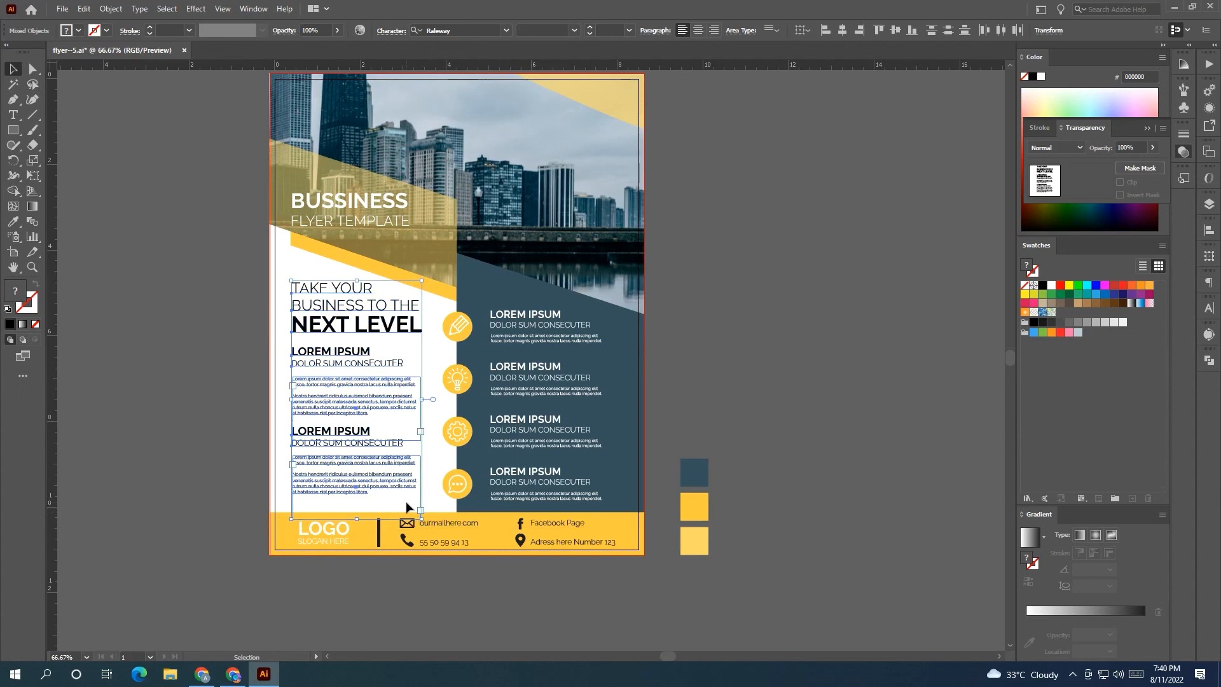
Nudge the left text column slightly to the left within the white area and deselect it.
key(Left)
key(Left)
click(410, 586)
Recolor the NEXT LEVEL line of the heading with the yellow sampled from the footer bar.
drag(410, 586, 279, 609)
click(12, 115)
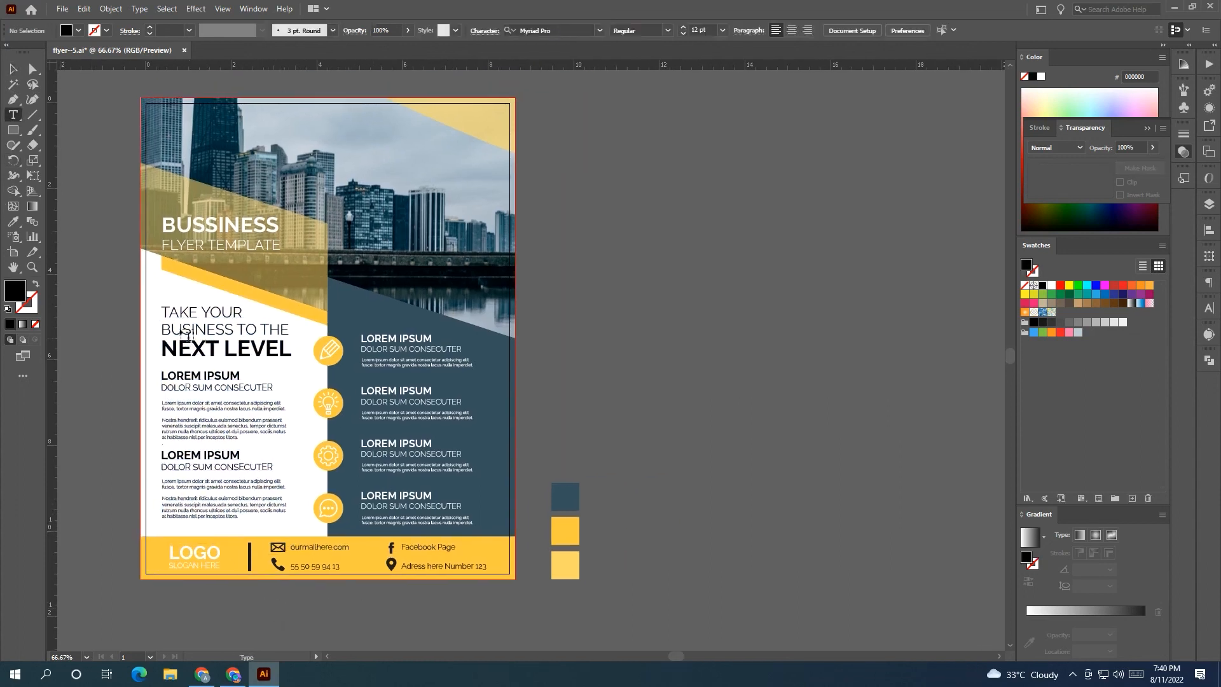
drag(287, 359, 161, 356)
key(i)
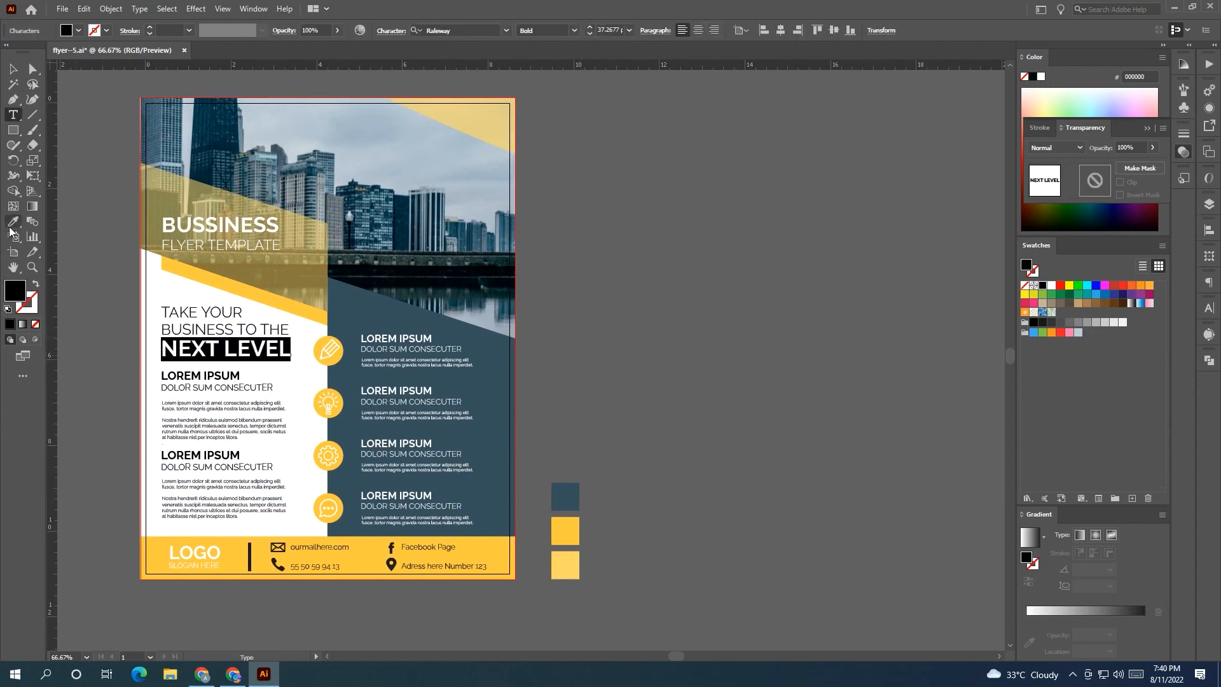
click(167, 544)
click(13, 69)
click(91, 236)
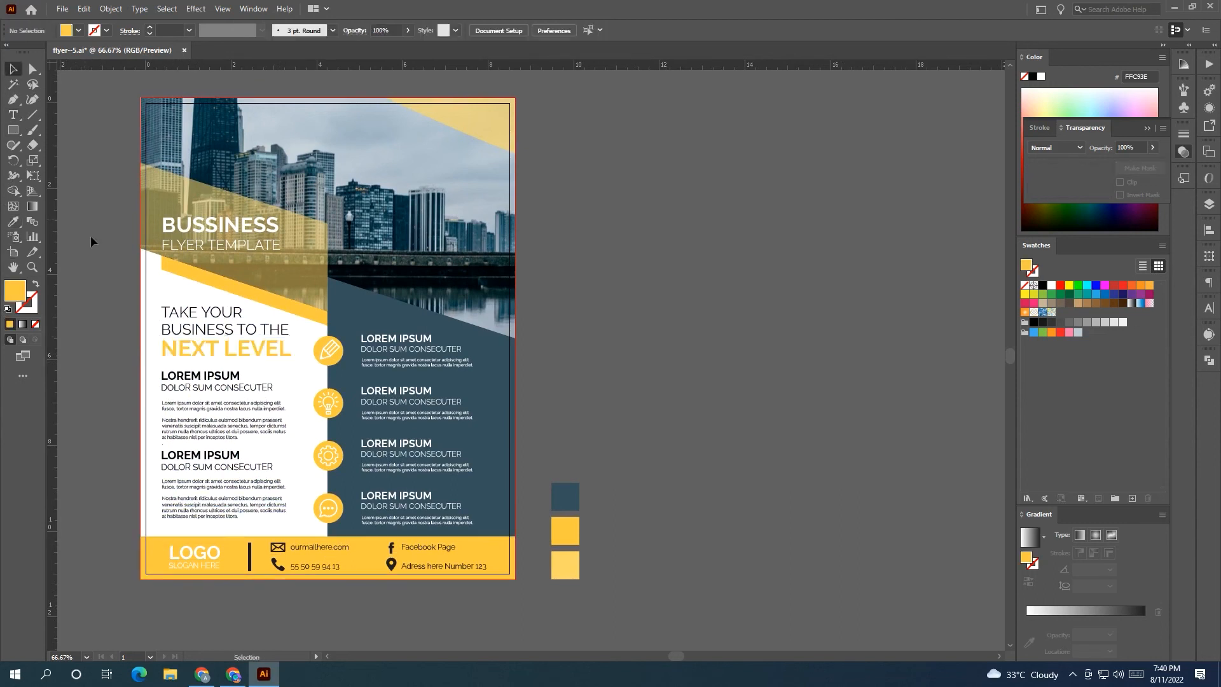
drag(91, 235, 90, 239)
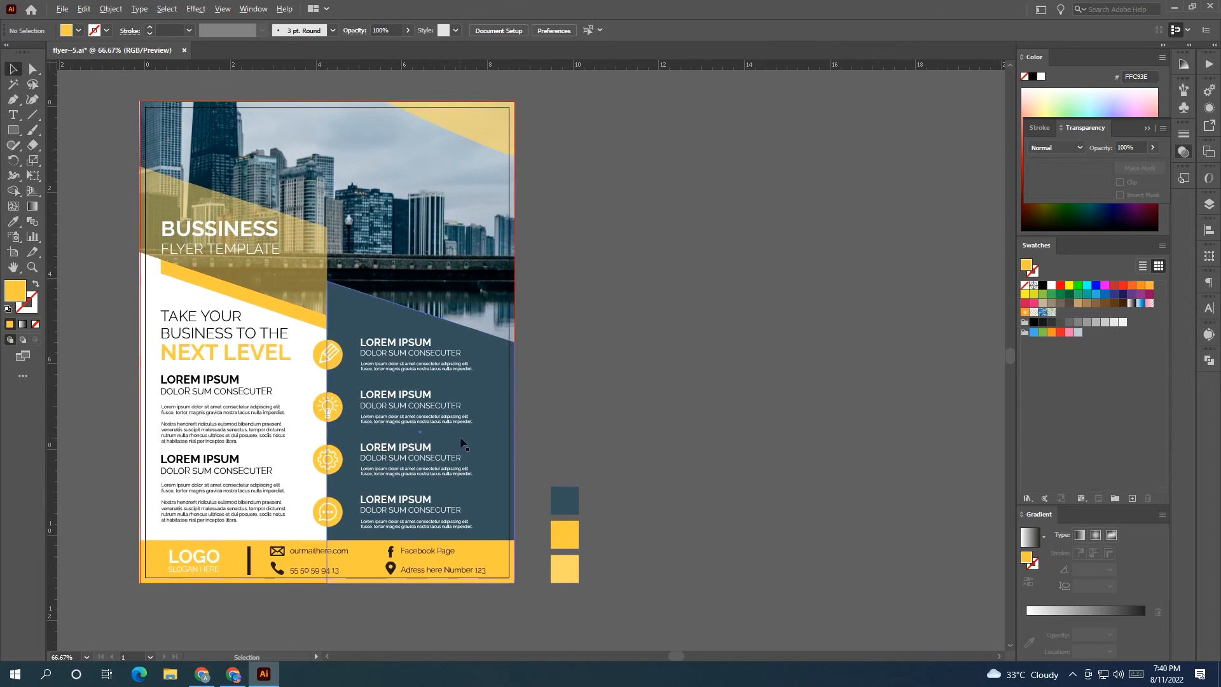
Undo the yellow recoloring of the NEXT LEVEL line.
key(ctrl+minus)
key(ctrl+z)
mouse_move(583, 400)
mouse_down()
mouse_move(519, 399)
mouse_move(573, 395)
mouse_up()
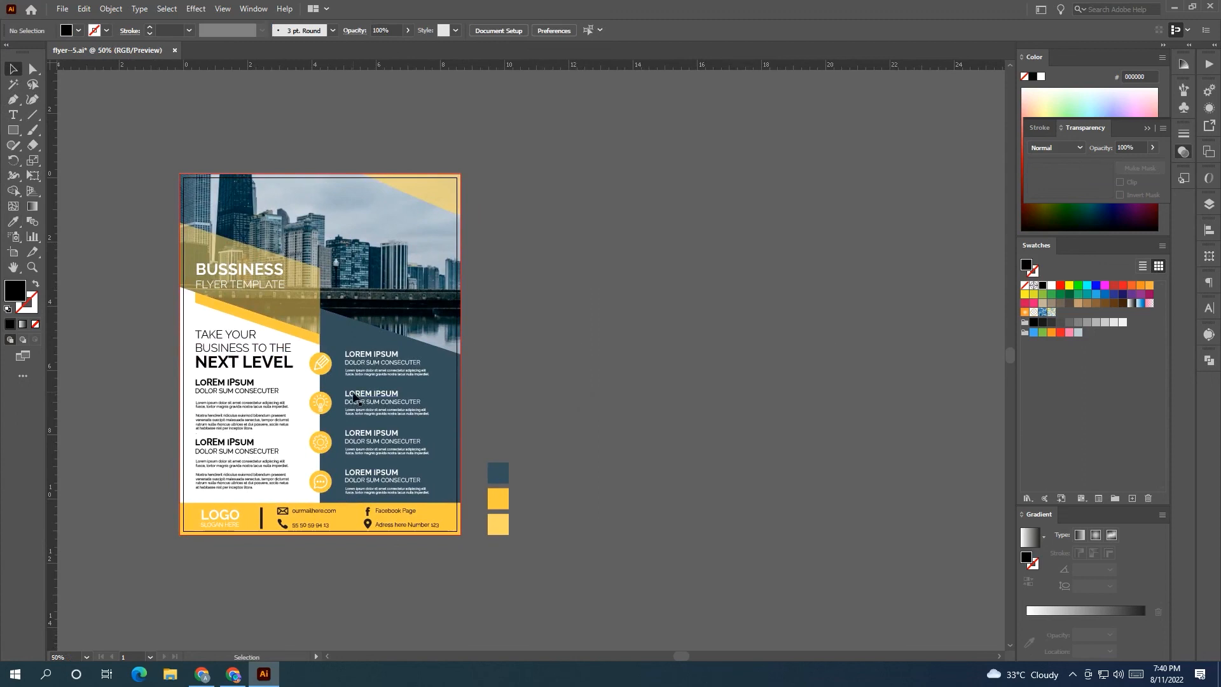
Try recoloring the envelope icon in the footer with the dark blue sampled from the text panel.
click(285, 518)
alt+scroll(284, 519, up, 1)
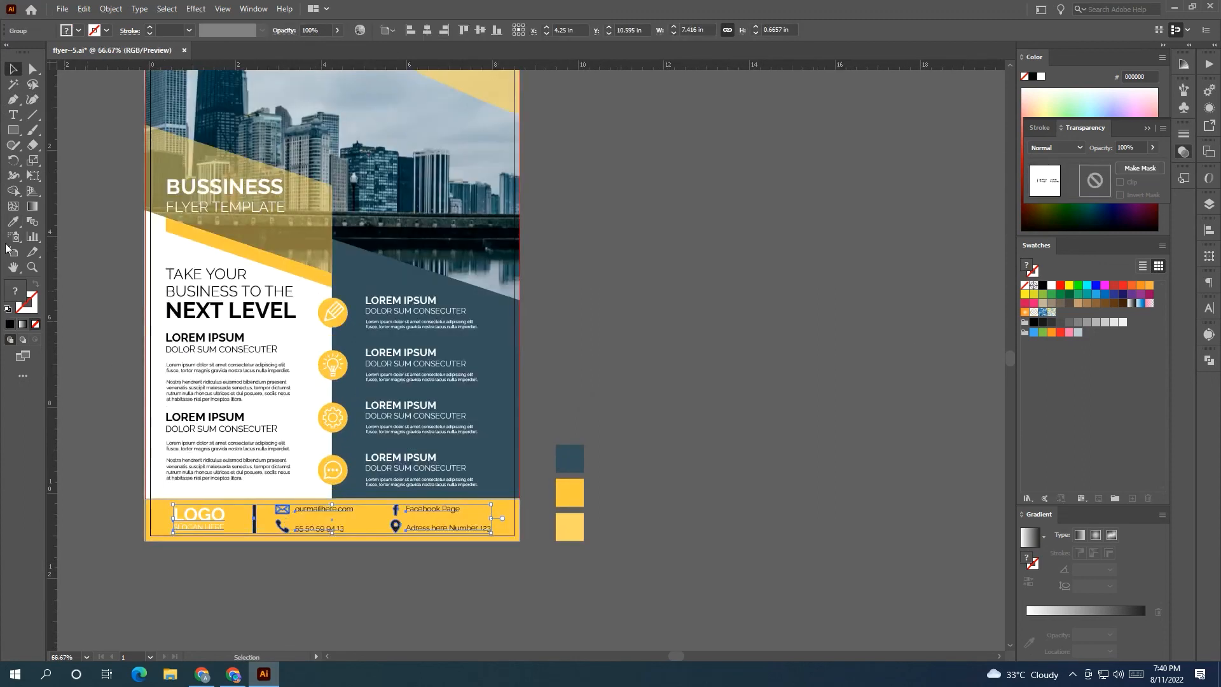
click(32, 74)
click(306, 560)
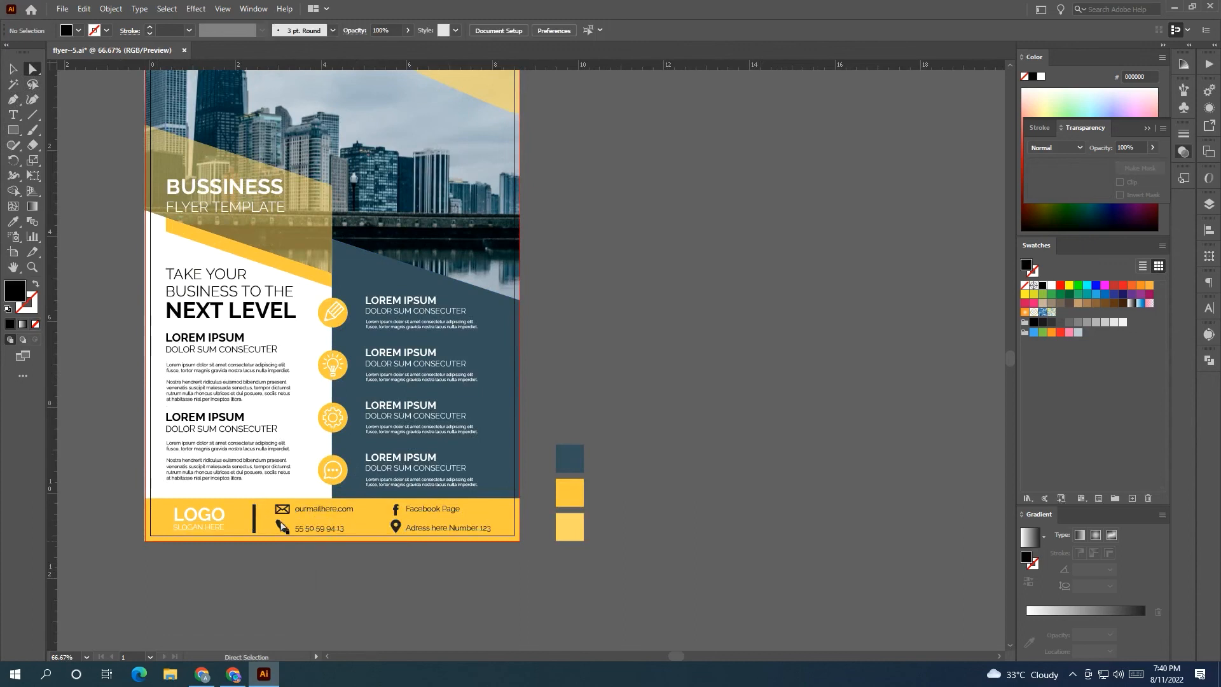
click(282, 510)
click(13, 221)
click(363, 324)
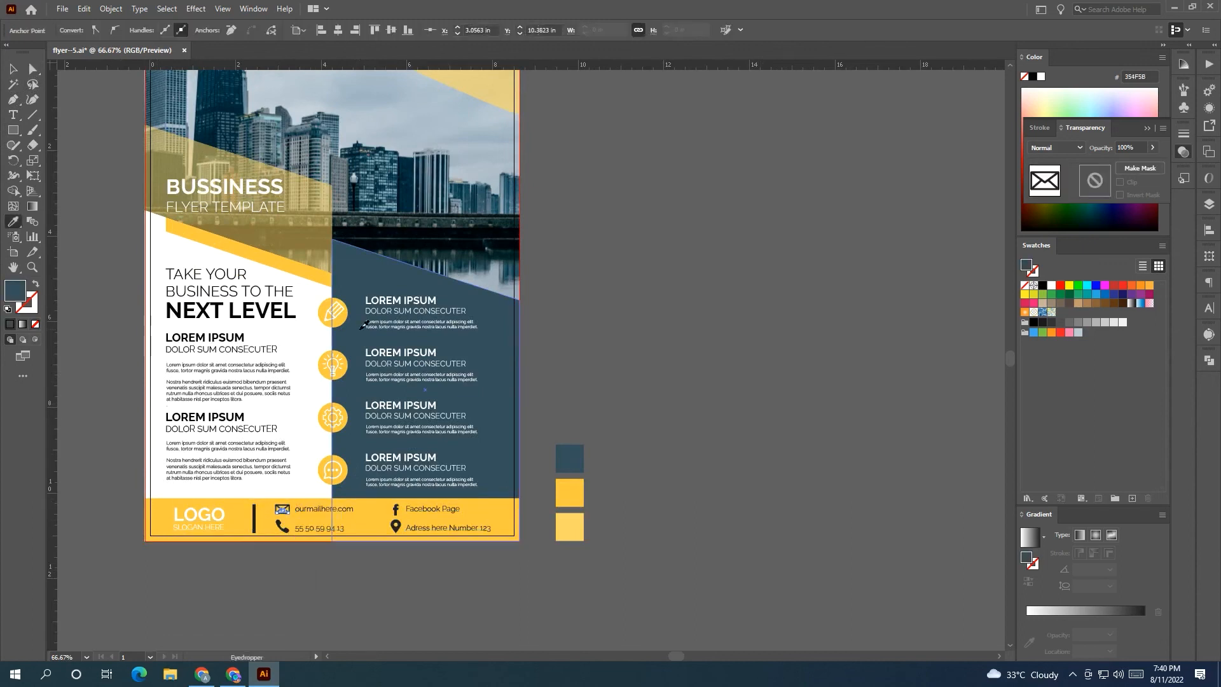
click(13, 68)
click(90, 261)
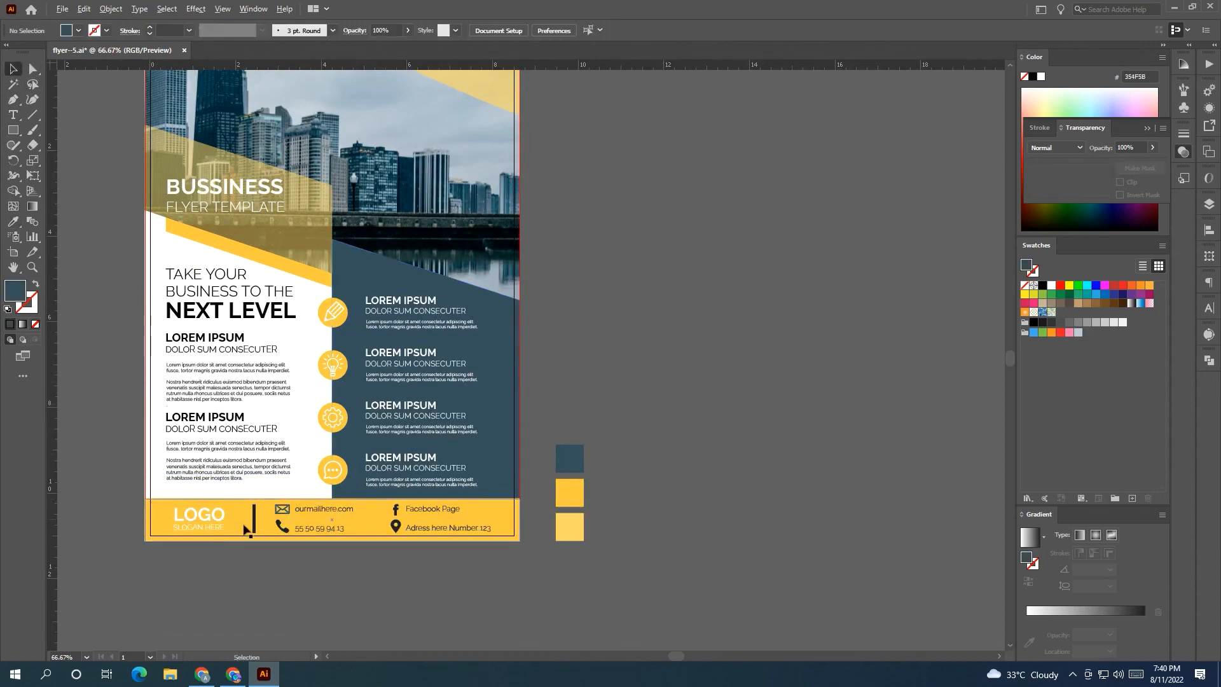
Delete the three color sample squares beside the flyer and save the document.
alt+scroll(248, 528, up, 4)
alt+scroll(391, 512, down, 2)
alt+scroll(390, 513, down, 3)
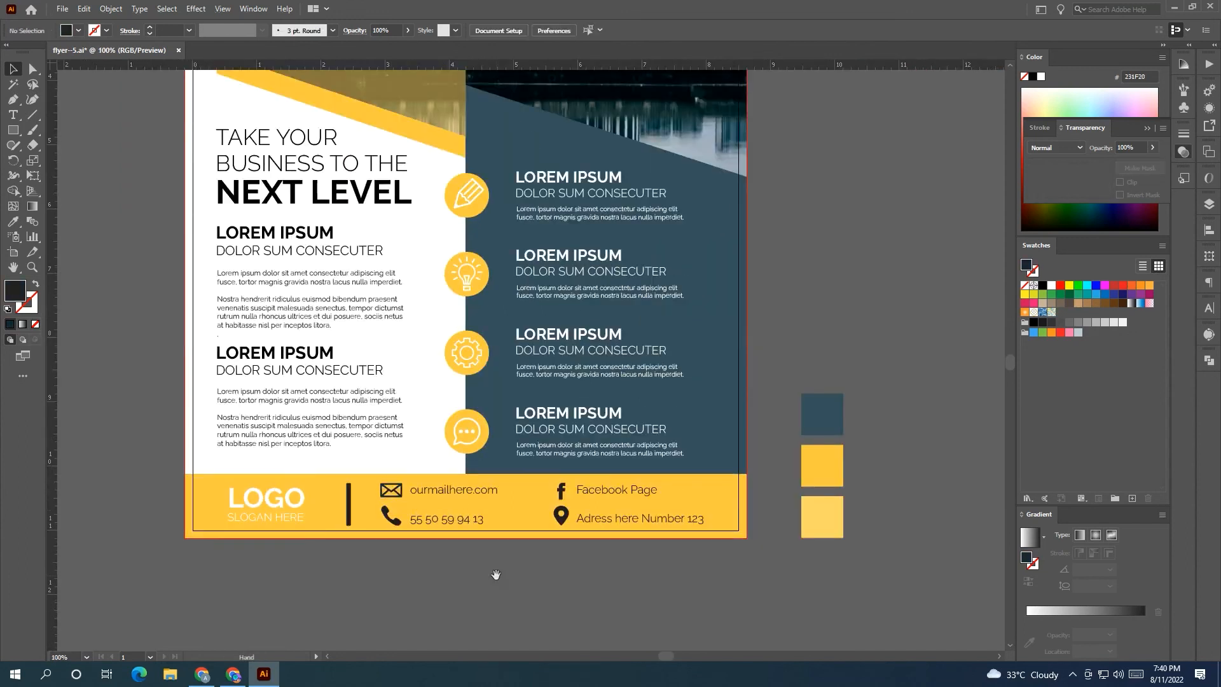
alt+scroll(442, 578, down, 2)
alt+scroll(348, 580, down, 1)
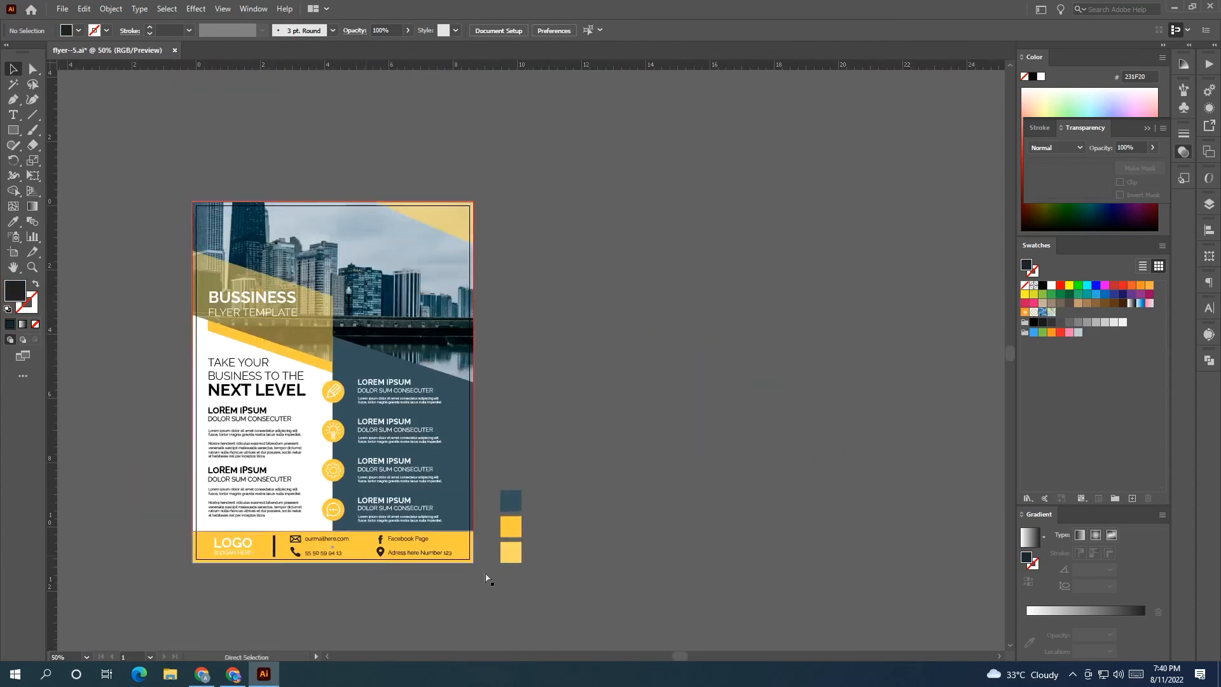
drag(494, 469, 531, 569)
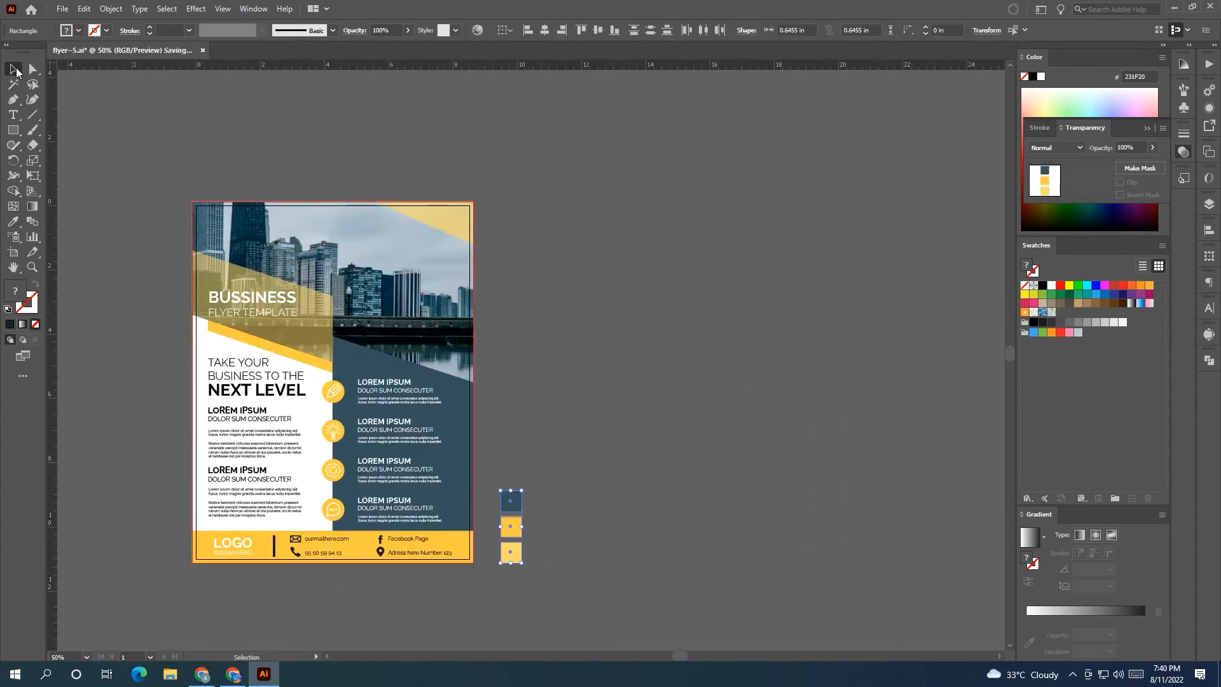
scroll(556, 486, left, 1)
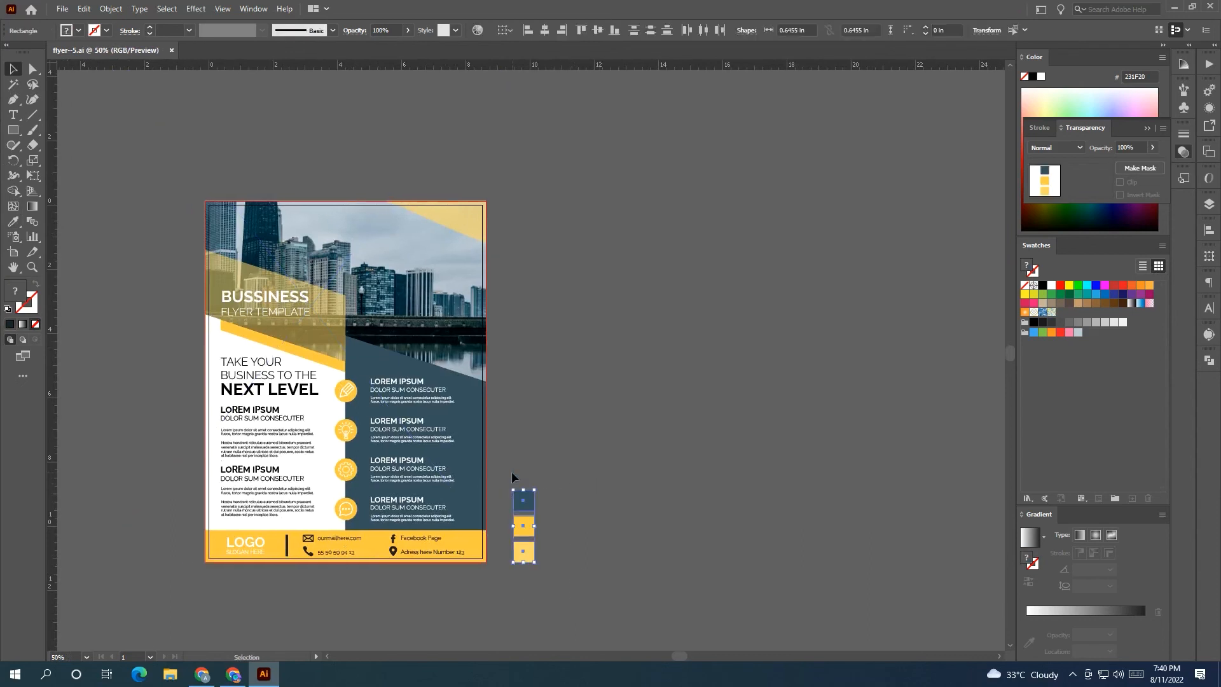
key(Delete)
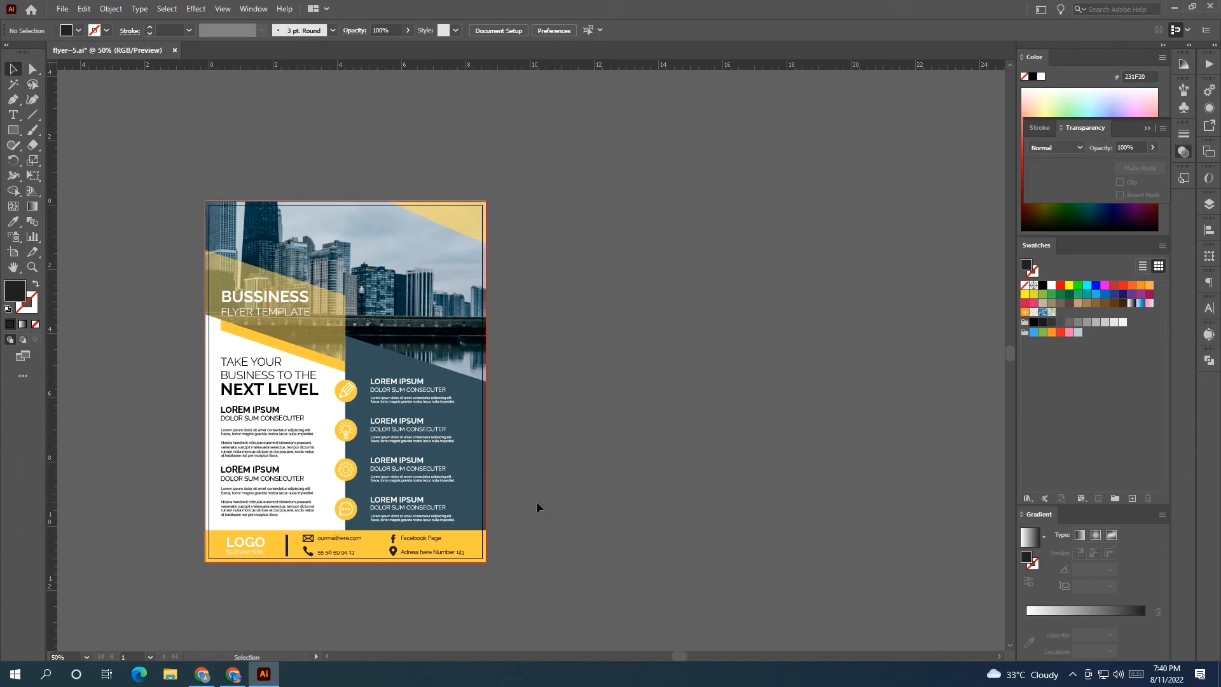
key(ctrl+s)
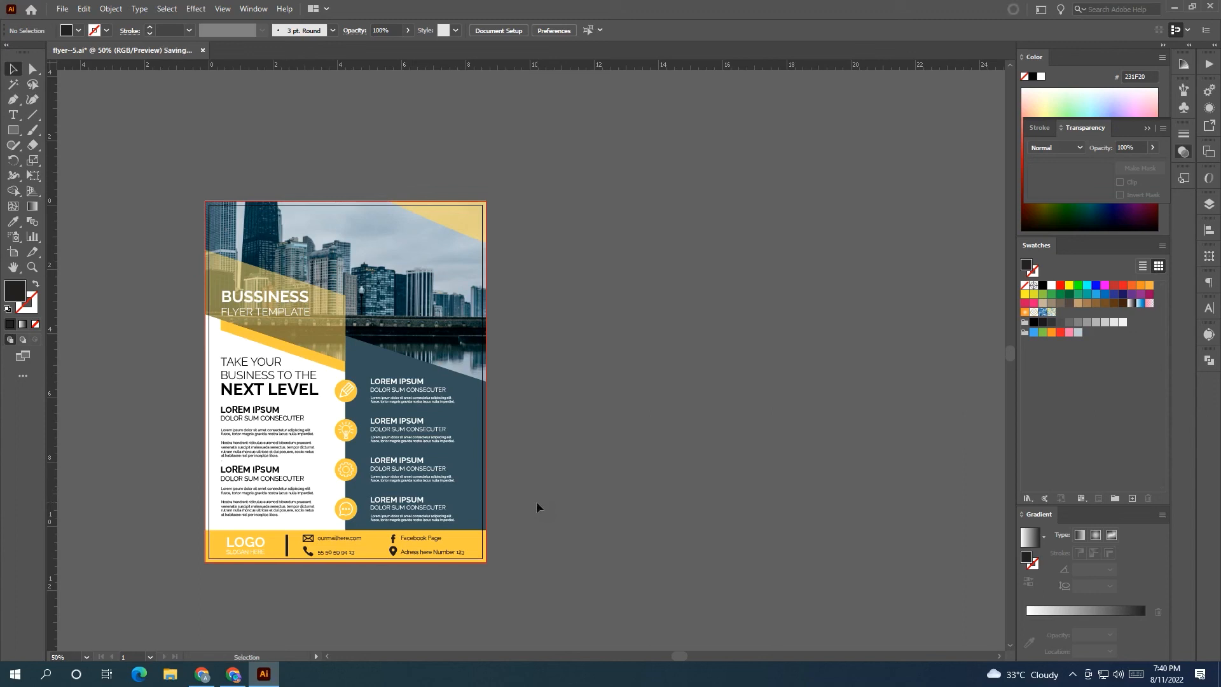